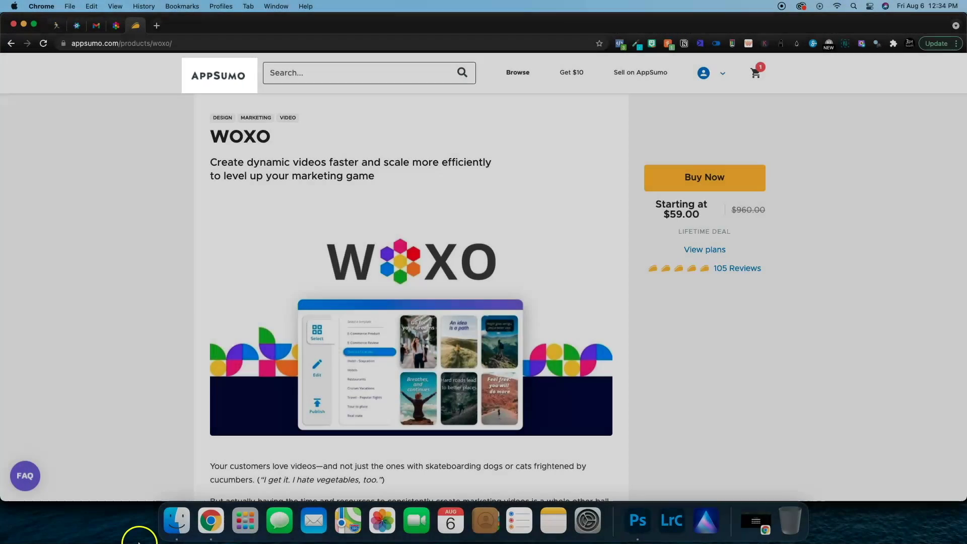
Step: Examine the WOXO deal page down to the three license tiers, comparing their premium widget and native video export limits
scroll(361, 492, down, 10)
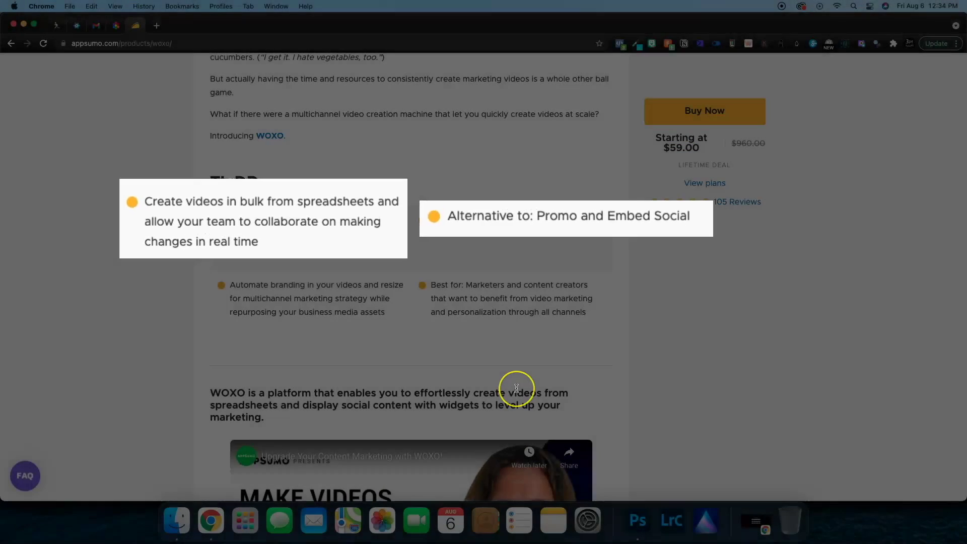
scroll(514, 386, down, 20)
scroll(517, 389, down, 20)
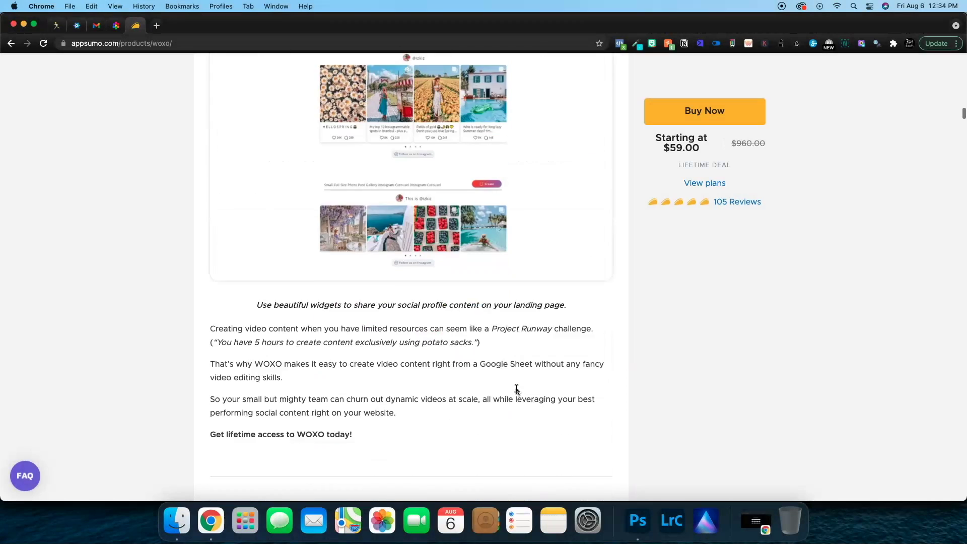
scroll(516, 389, down, 2)
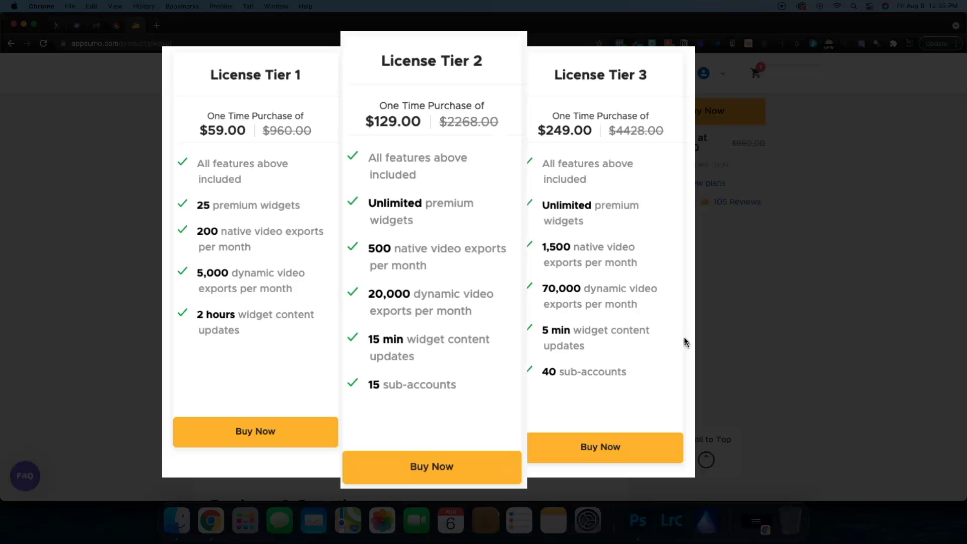
drag(475, 224, 475, 186)
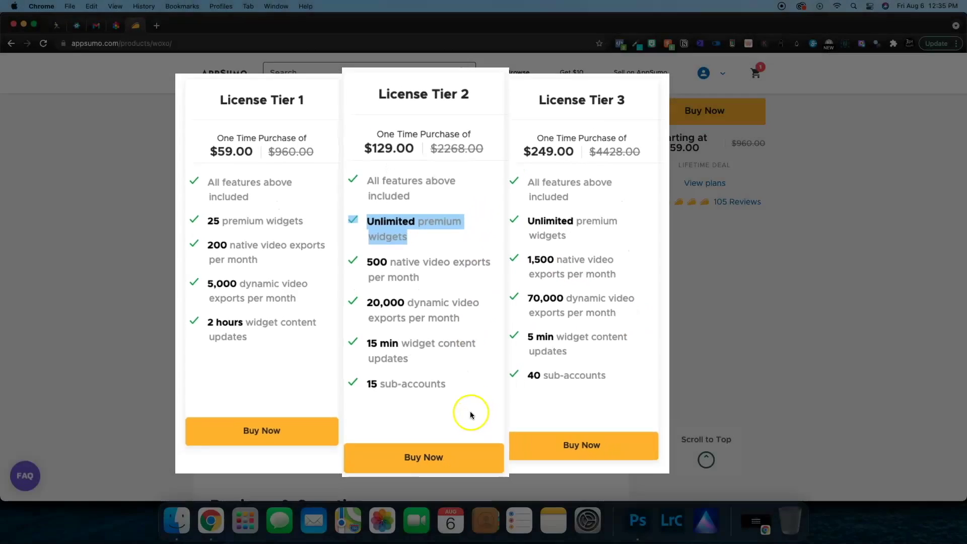
click(452, 400)
drag(452, 401, 462, 298)
click(465, 336)
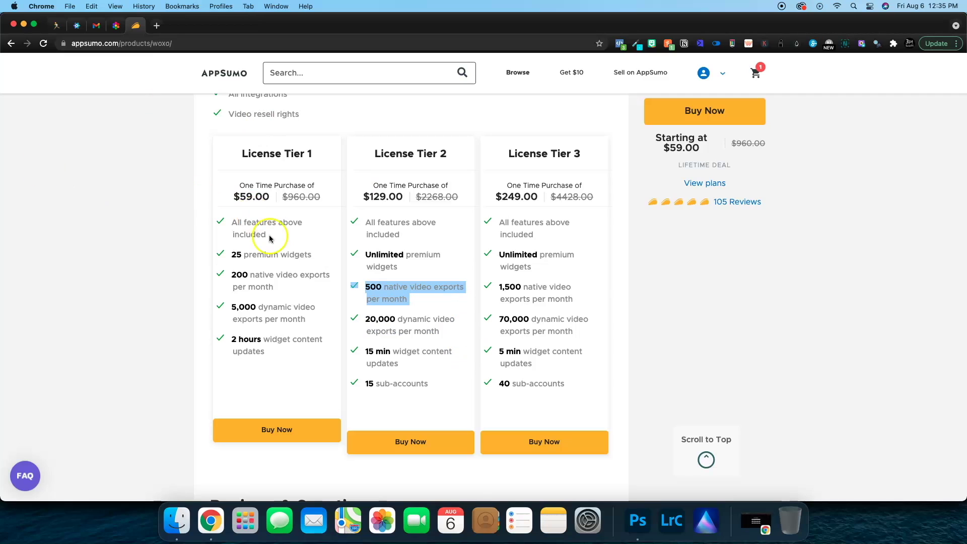
click(357, 312)
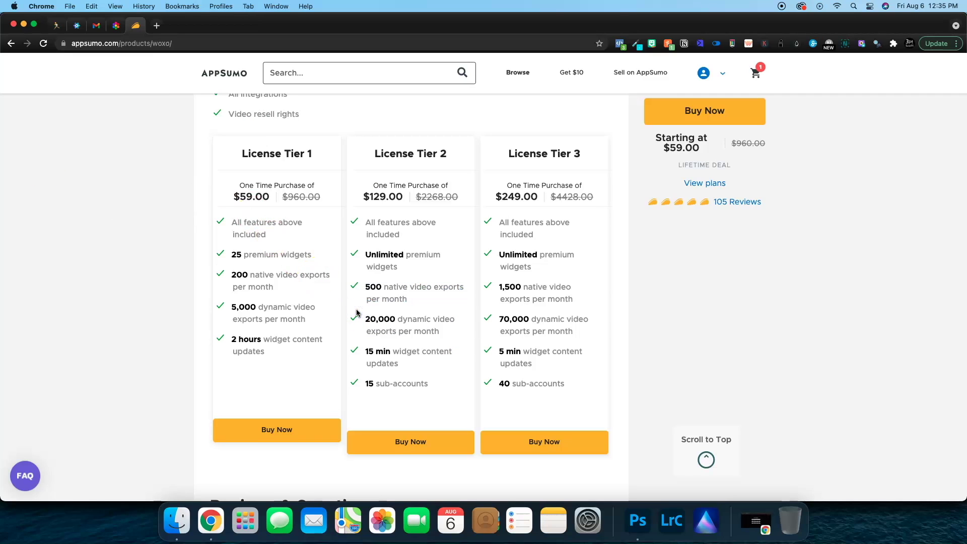
Step: Switch to Gmail and read WOXO's email about doubling the native video quota for each AppSumo tier
key(super+3)
click(444, 235)
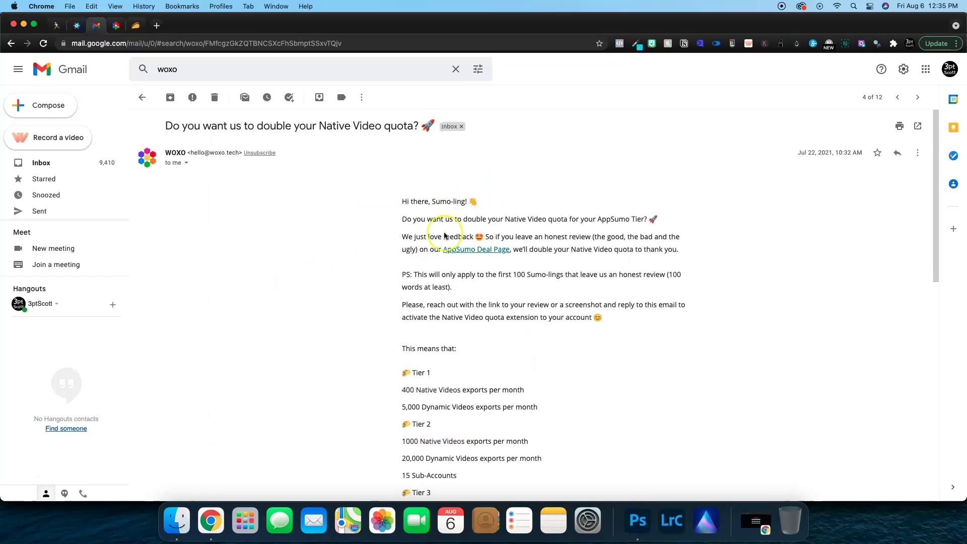
scroll(445, 235, down, 5)
drag(558, 398, 557, 218)
click(558, 300)
scroll(558, 300, up, 3)
click(525, 266)
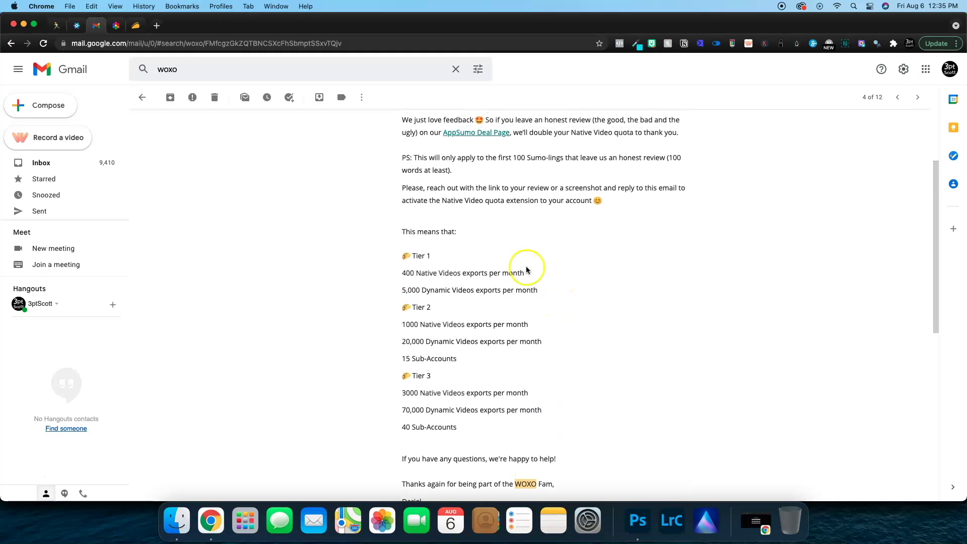
scroll(526, 265, up, 3)
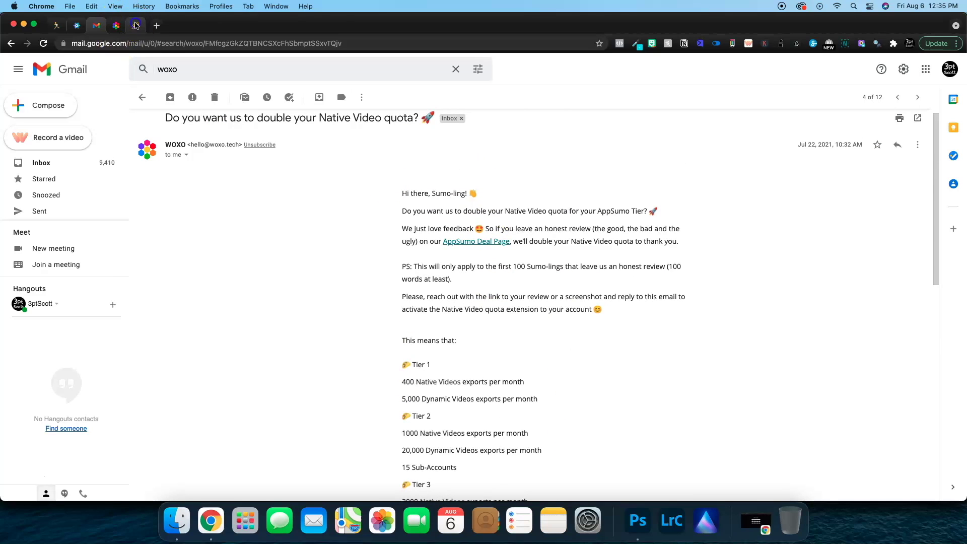
Step: Return to the AppSumo WOXO page and review the resell rights, sub-accounts, features included in all plans and money-back guarantee
click(135, 25)
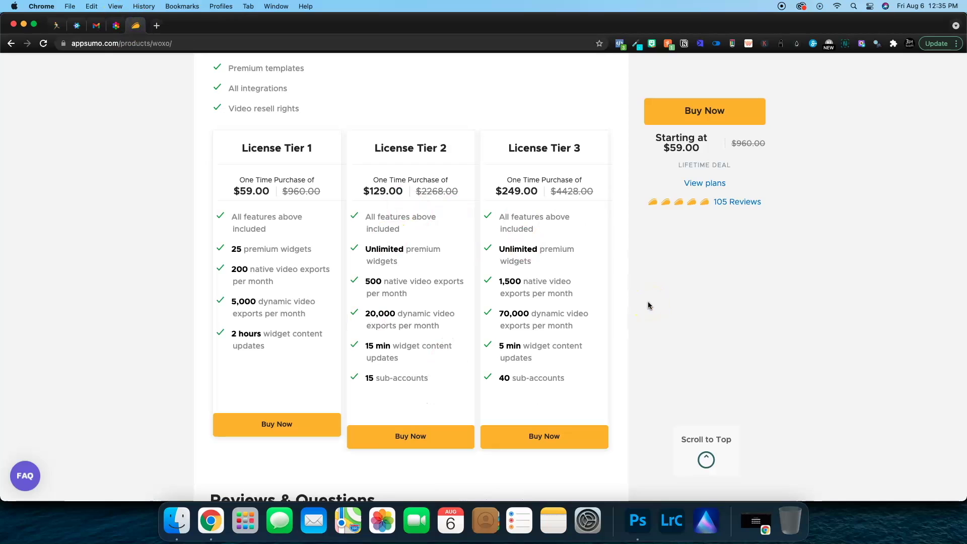
scroll(462, 305, up, 3)
drag(336, 198, 337, 181)
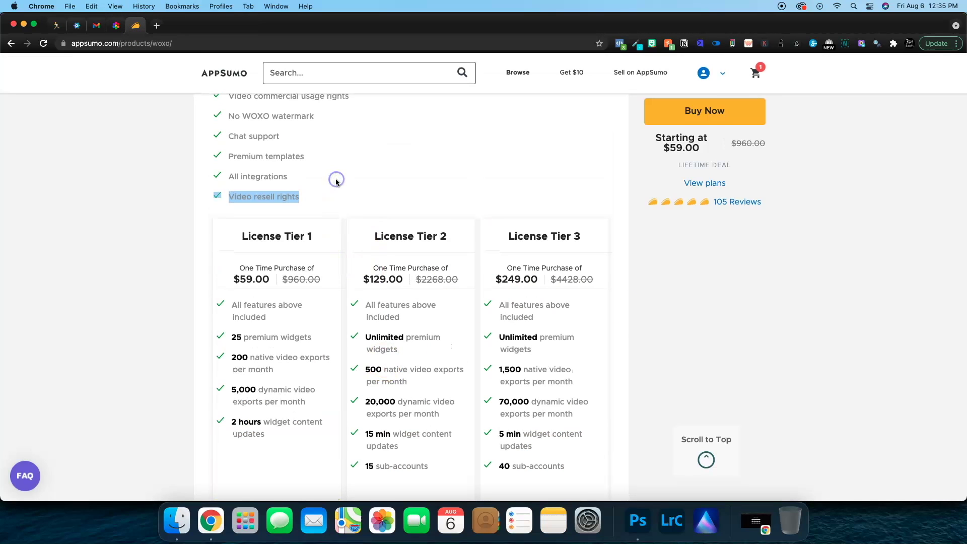
scroll(336, 181, down, 1)
drag(414, 432, 430, 410)
click(430, 410)
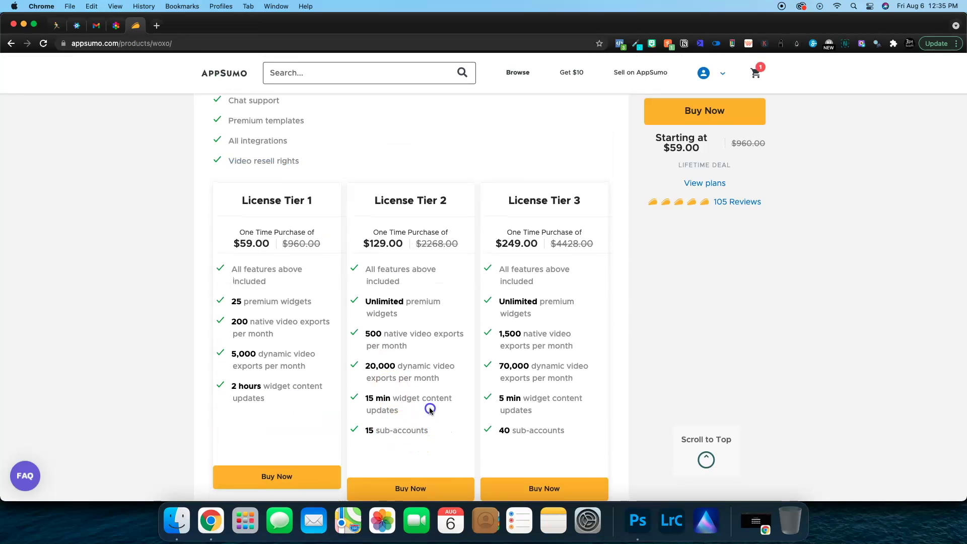
scroll(433, 317, up, 4)
drag(423, 283, 423, 306)
click(423, 307)
scroll(805, 190, up, 2)
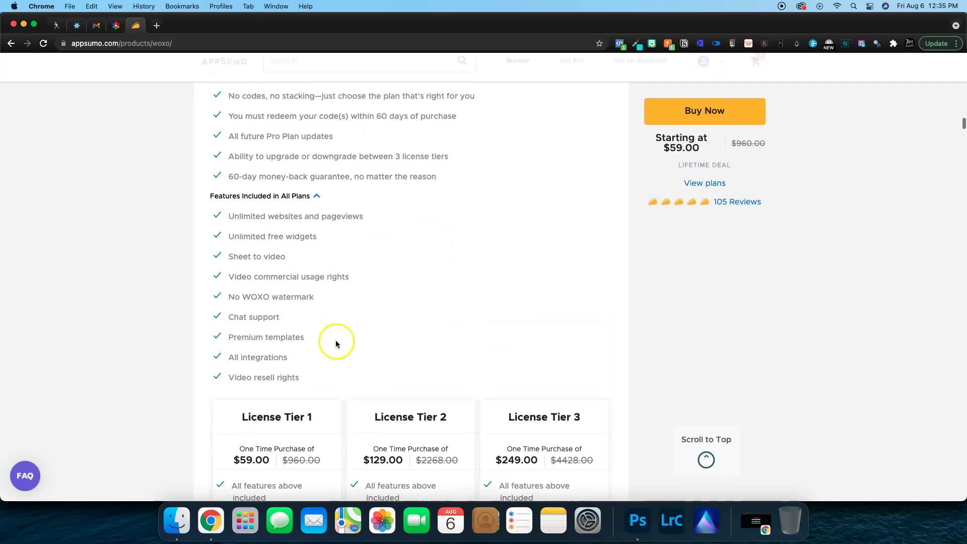
scroll(400, 356, up, 2)
drag(503, 267, 502, 233)
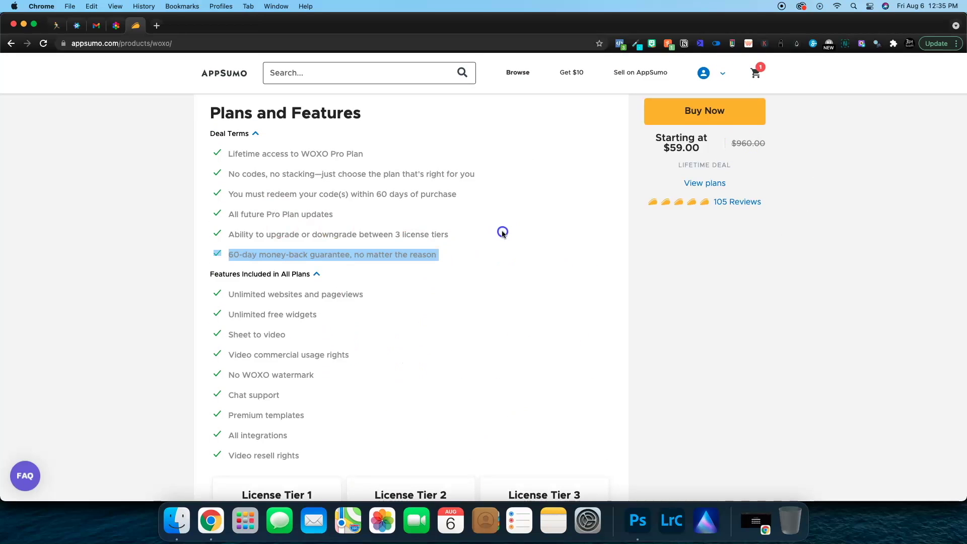
click(502, 233)
Step: Switch to the WOXO dashboard and open the full collection of video templates
click(117, 26)
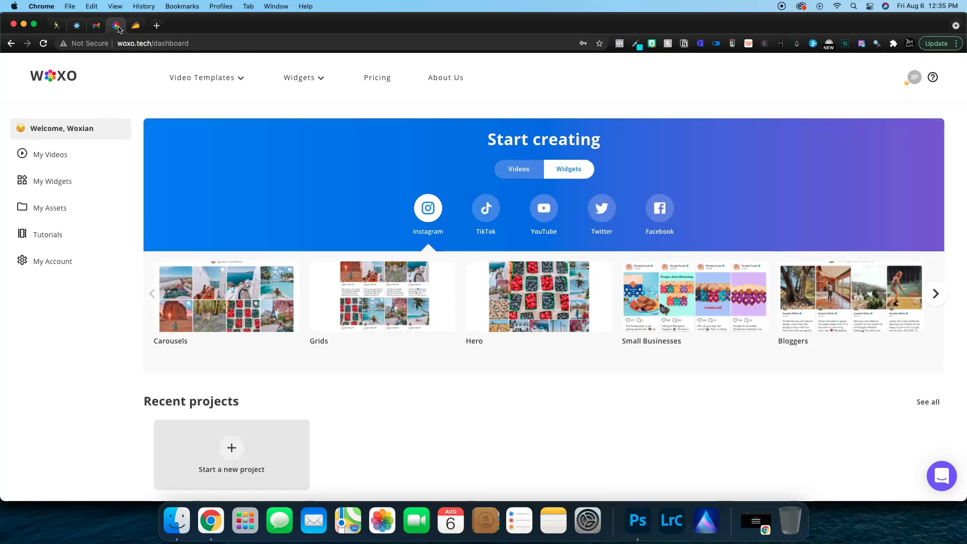
scroll(554, 389, down, 1)
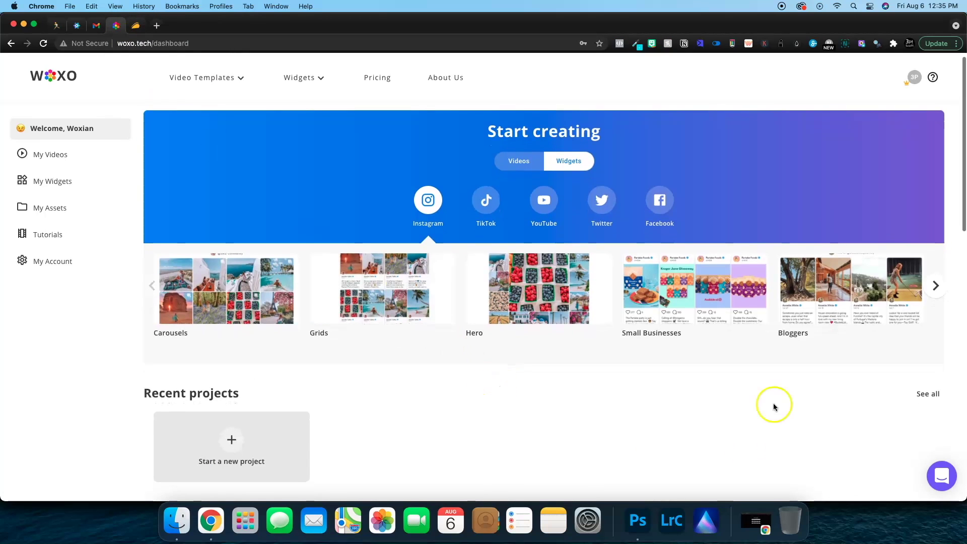
scroll(287, 161, up, 1)
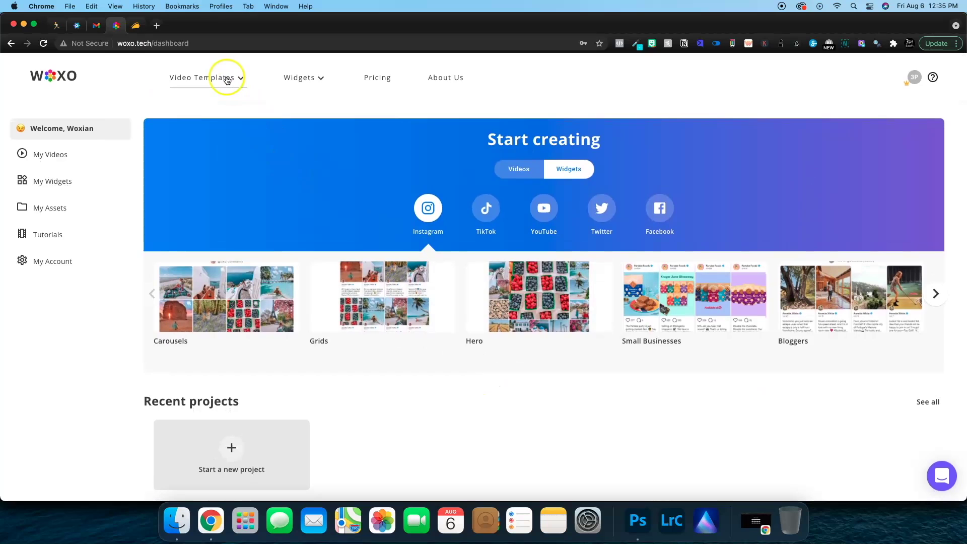
click(227, 79)
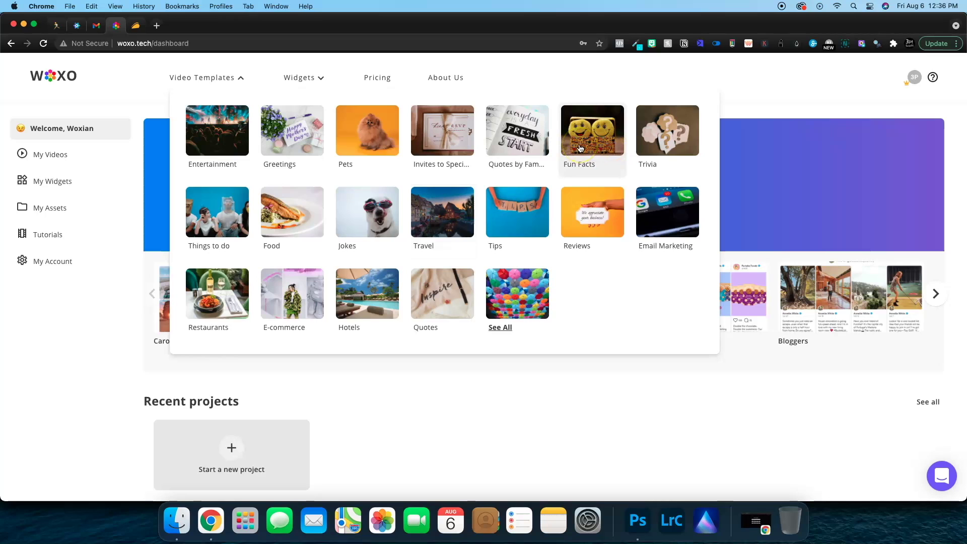
click(498, 327)
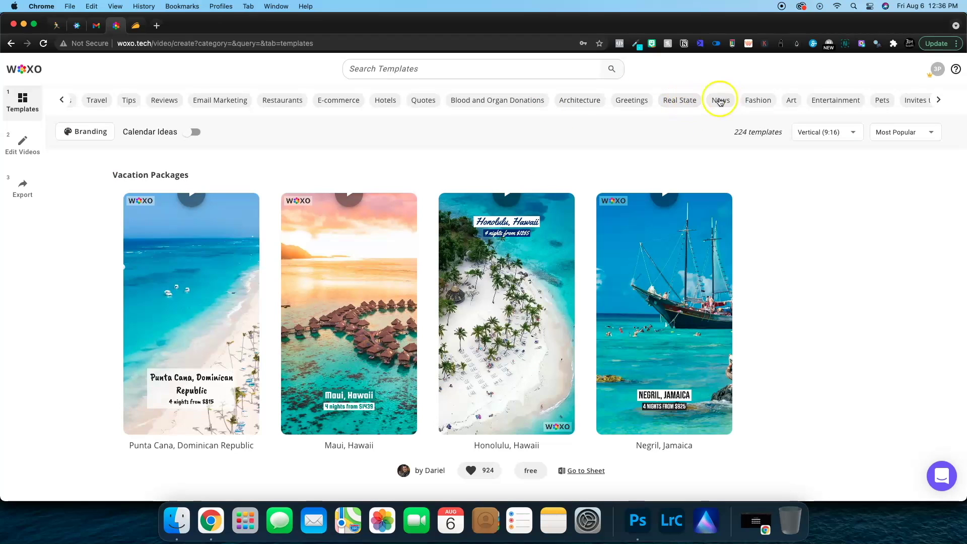
Step: Filter the video templates to the Real State category and turn on Calendar Ideas to view the August marketing calendar
click(688, 102)
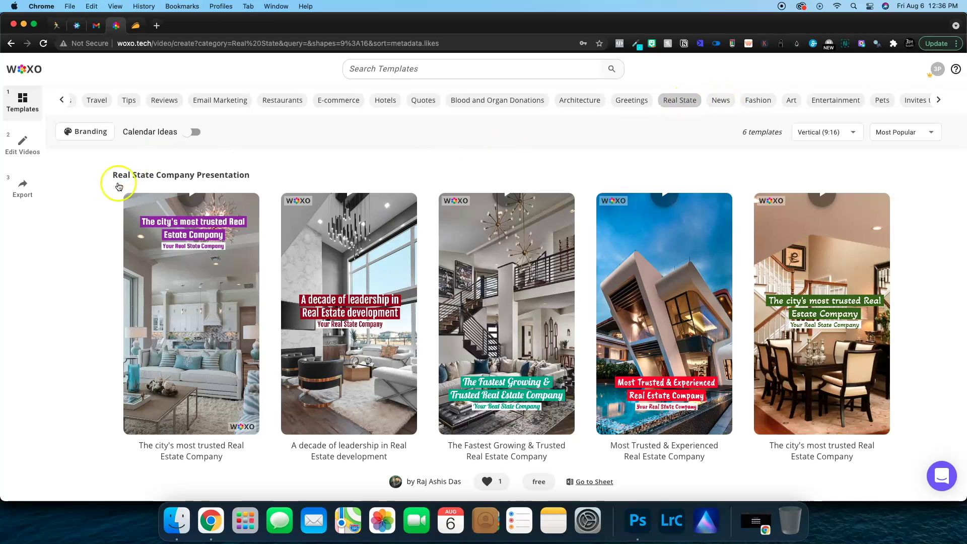
click(186, 134)
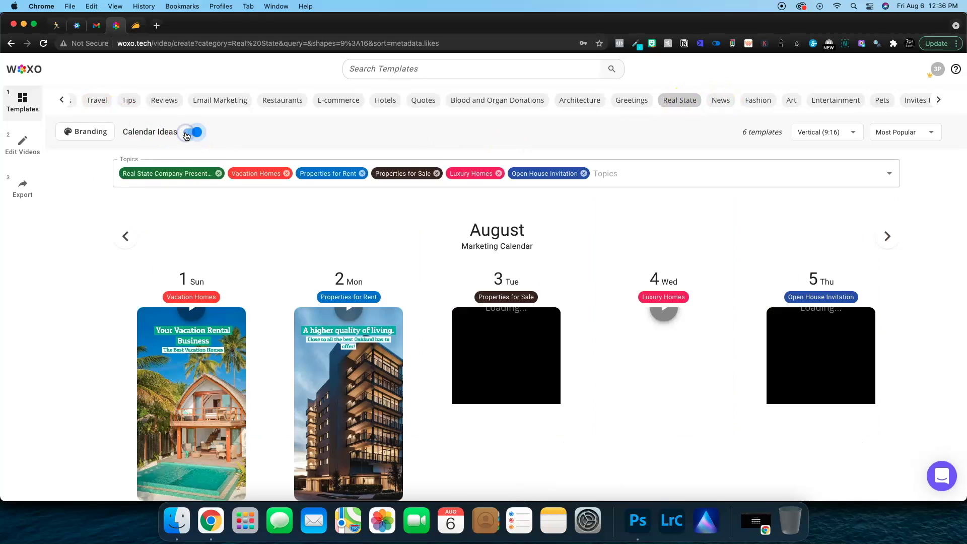
scroll(182, 204, down, 4)
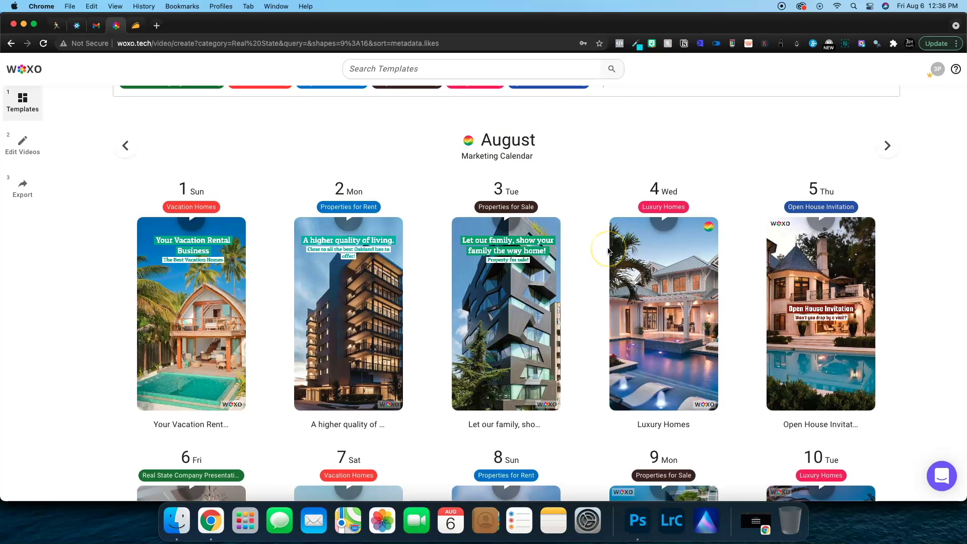
scroll(608, 251, up, 3)
Step: Change the calendar's category to Restaurants and remove the COVID-19 Safety Protocols and Make your Reservation topics
click(293, 106)
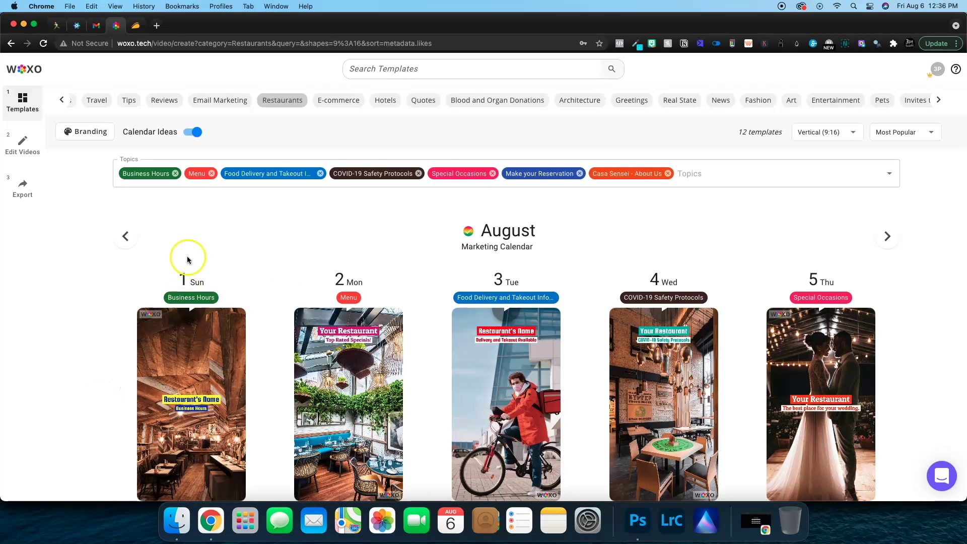
scroll(212, 408, down, 2)
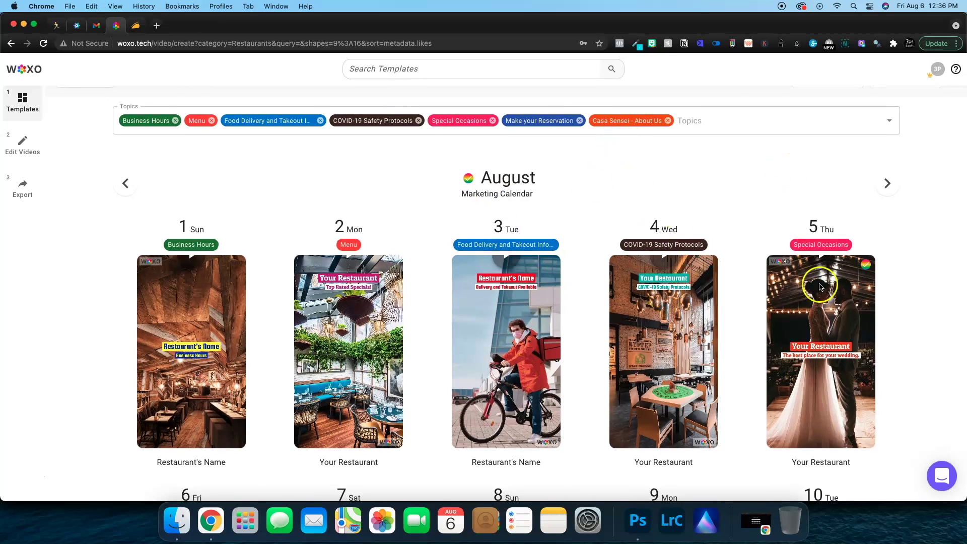
scroll(820, 287, up, 2)
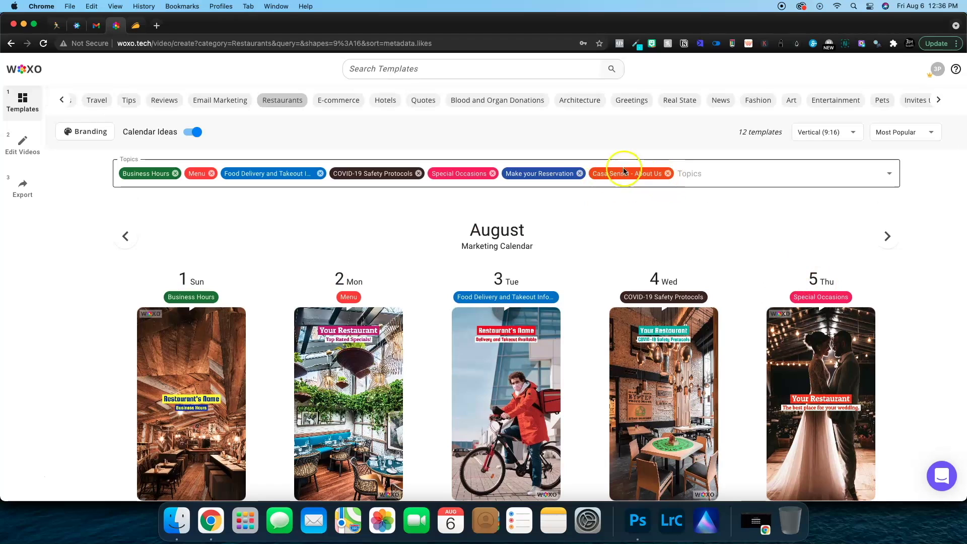
click(419, 173)
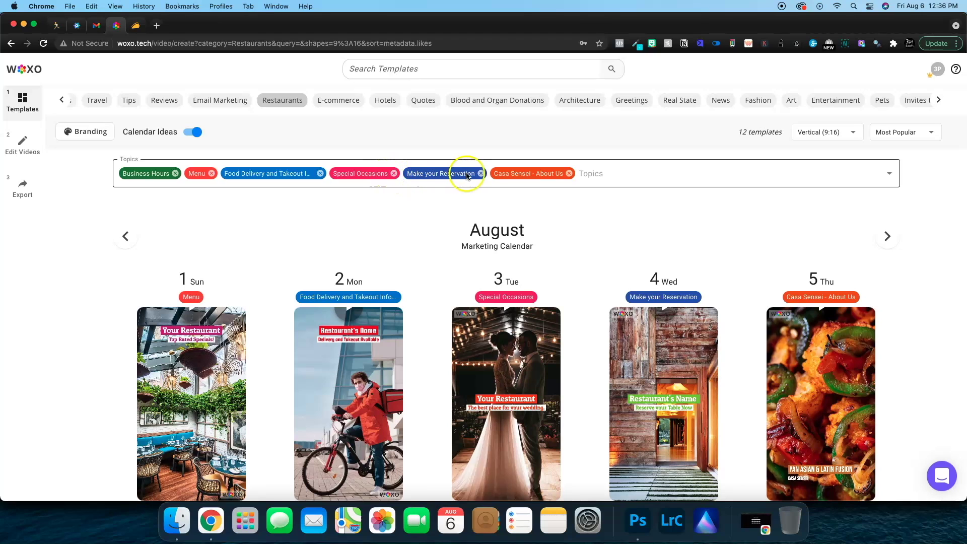
click(481, 174)
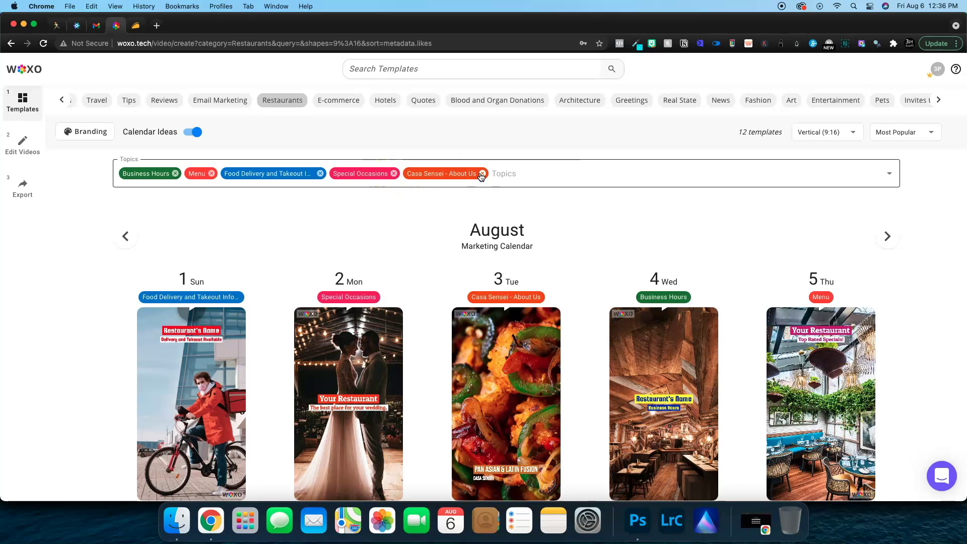
Step: Look through the August restaurant calendar and preview the food delivery and takeout video for Friday the 6th
scroll(394, 270, down, 3)
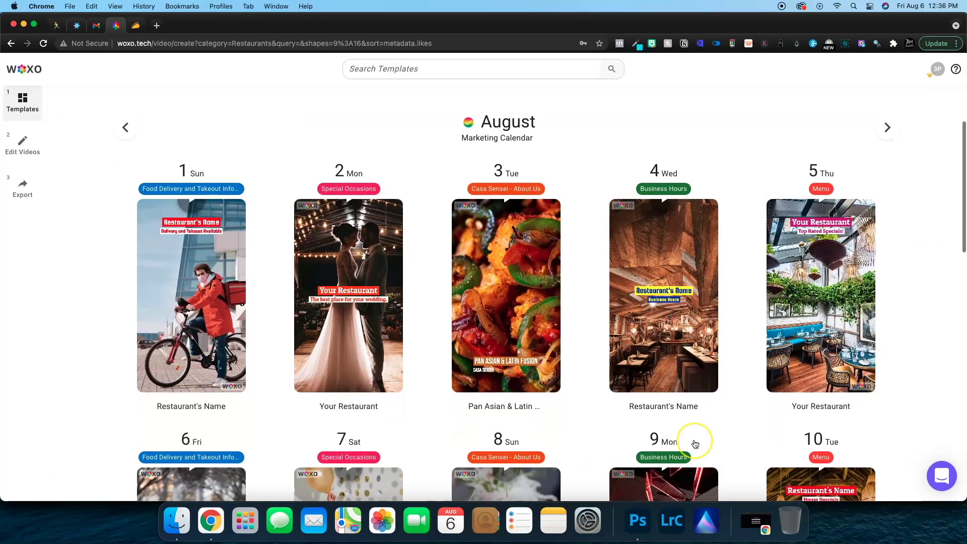
scroll(695, 444, down, 8)
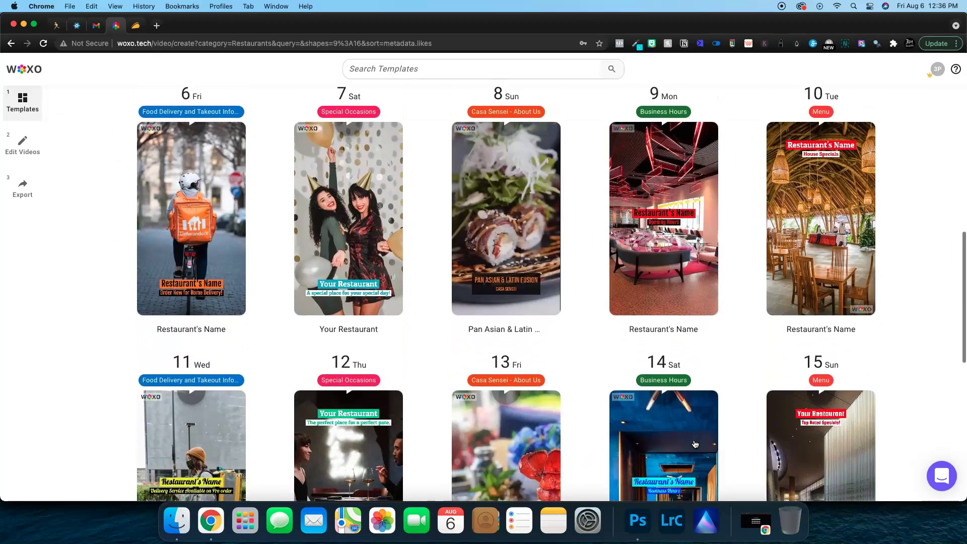
scroll(695, 443, up, 10)
scroll(619, 153, down, 2)
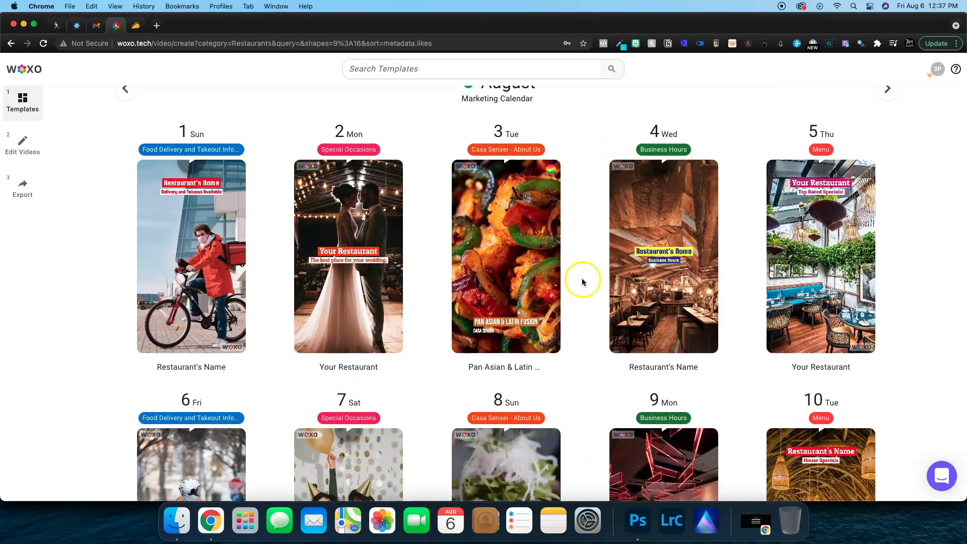
scroll(581, 278, down, 4)
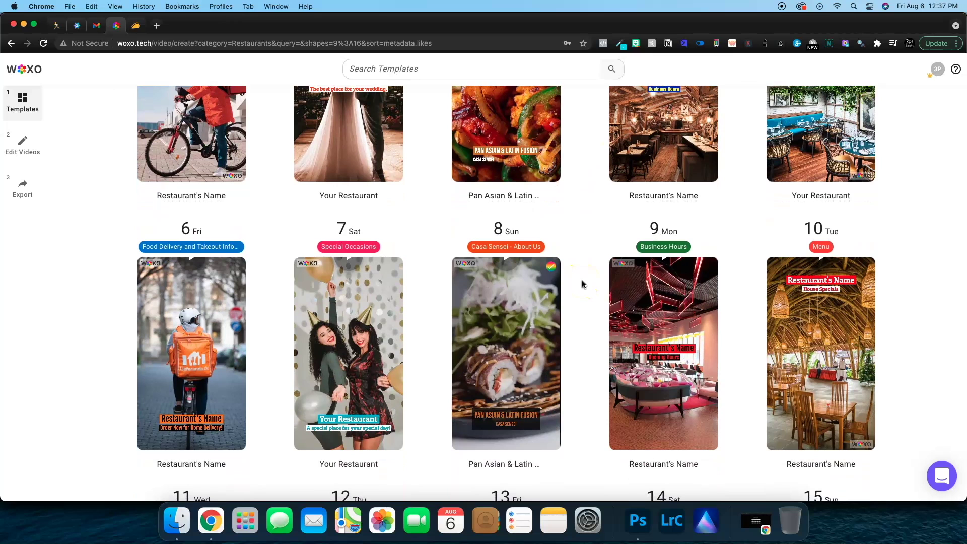
scroll(582, 284, down, 3)
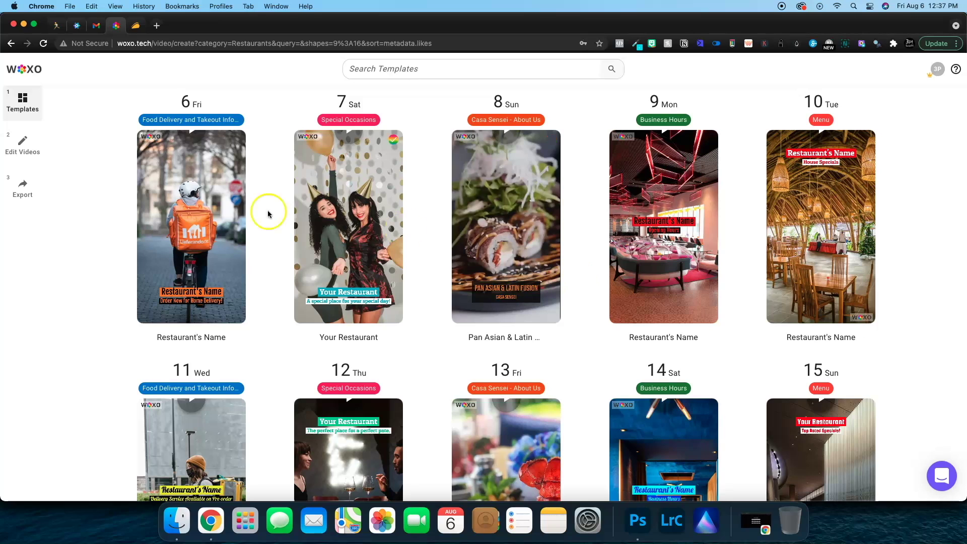
click(182, 238)
click(436, 395)
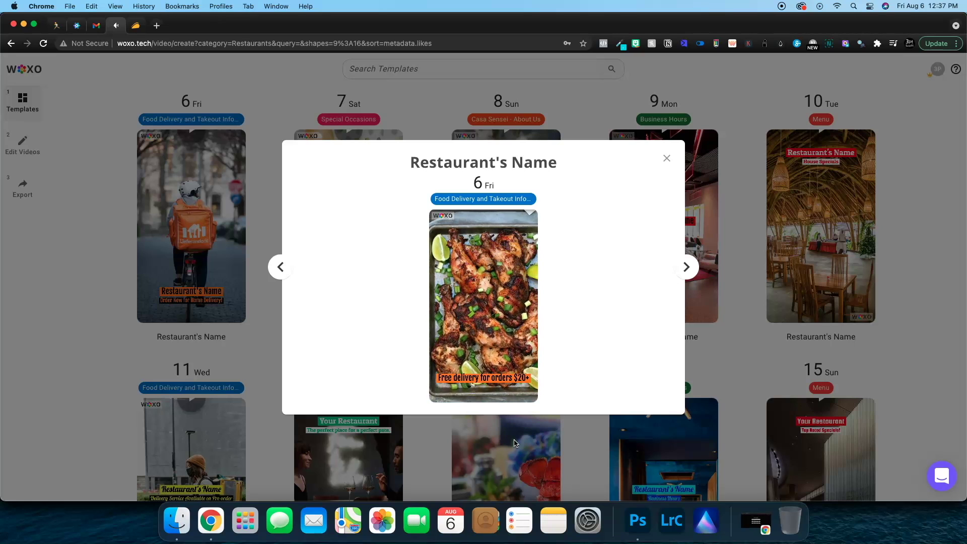
click(494, 400)
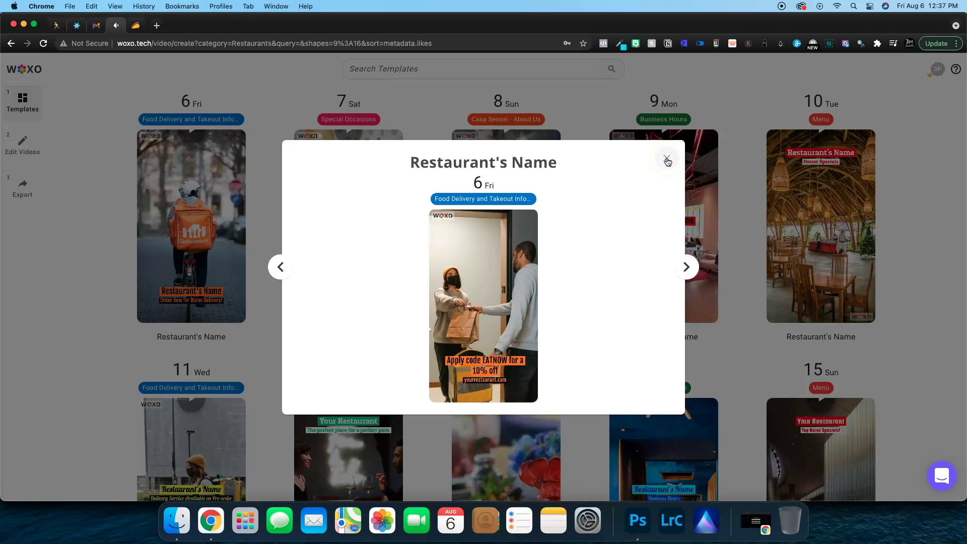
click(668, 161)
scroll(602, 233, up, 8)
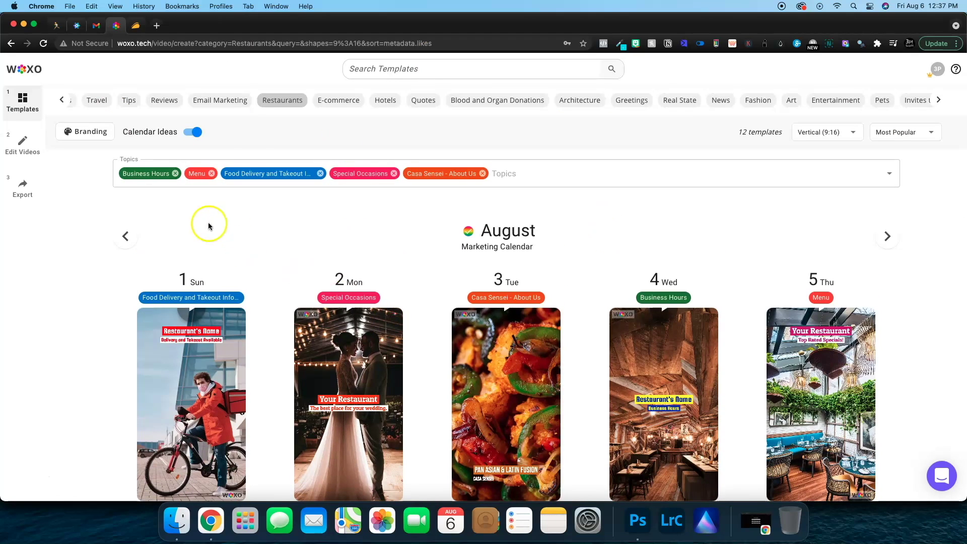
Step: Change the calendar's category to Reviews and look through its August marketing calendar
click(164, 100)
scroll(326, 256, down, 1)
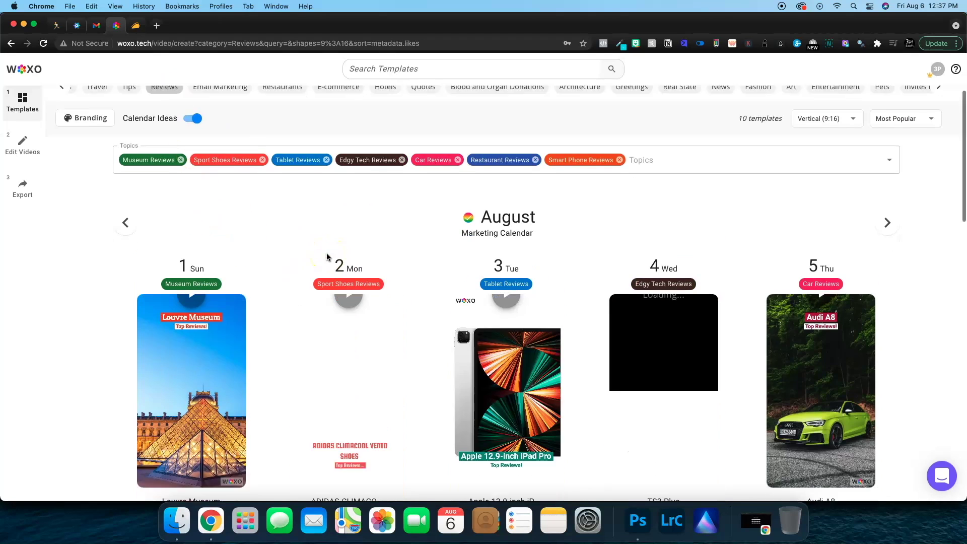
scroll(335, 302, down, 5)
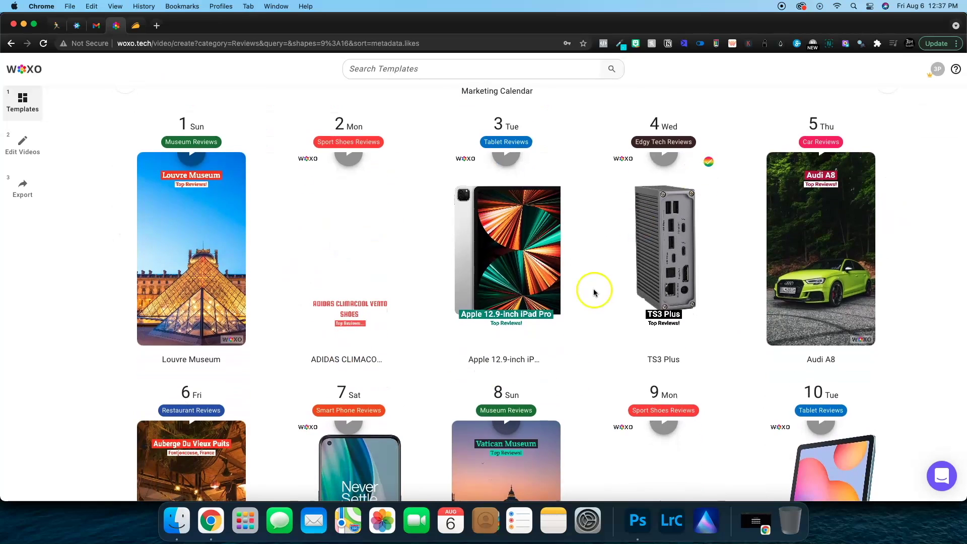
scroll(594, 292, up, 3)
scroll(371, 168, up, 3)
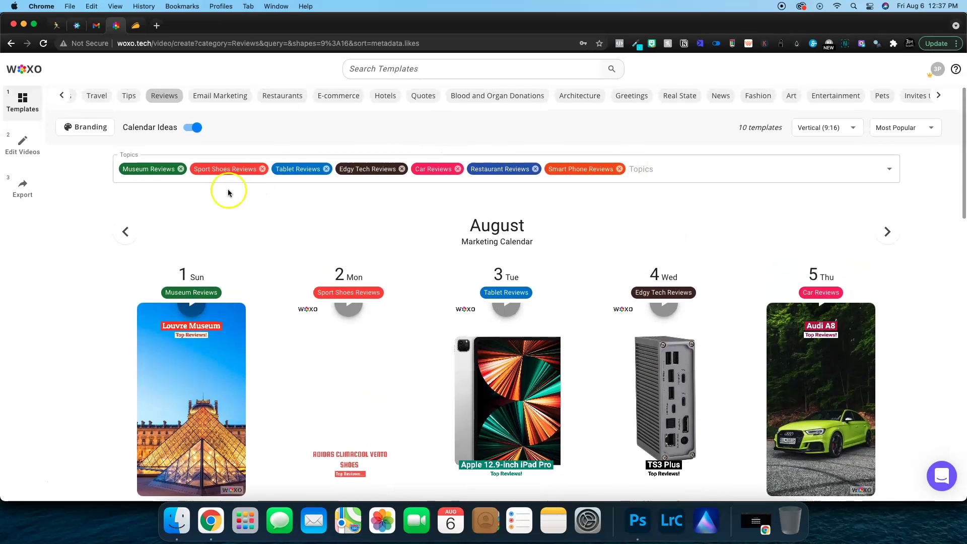
Step: Turn off Calendar Ideas and browse the Reviews templates from Museum Reviews down to Tablet Reviews
click(193, 127)
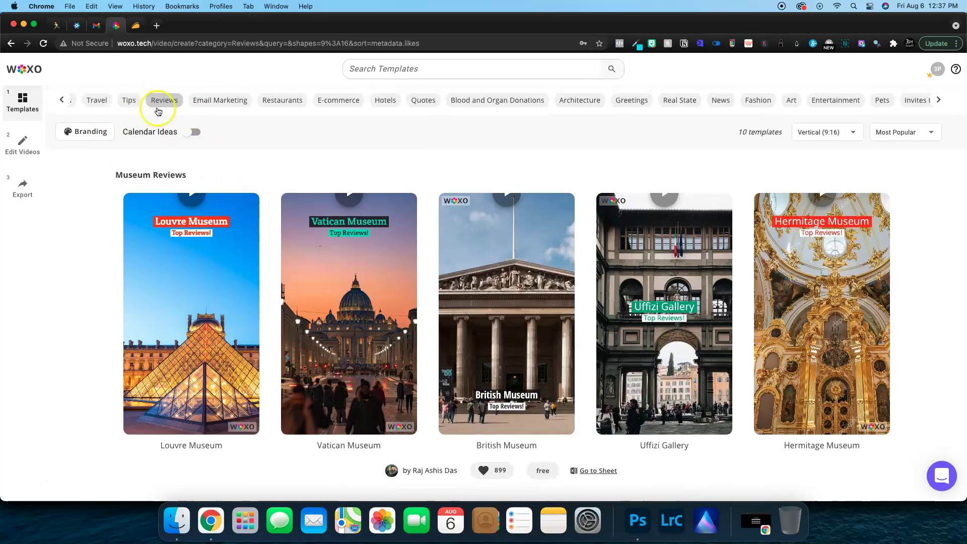
scroll(215, 227, down, 5)
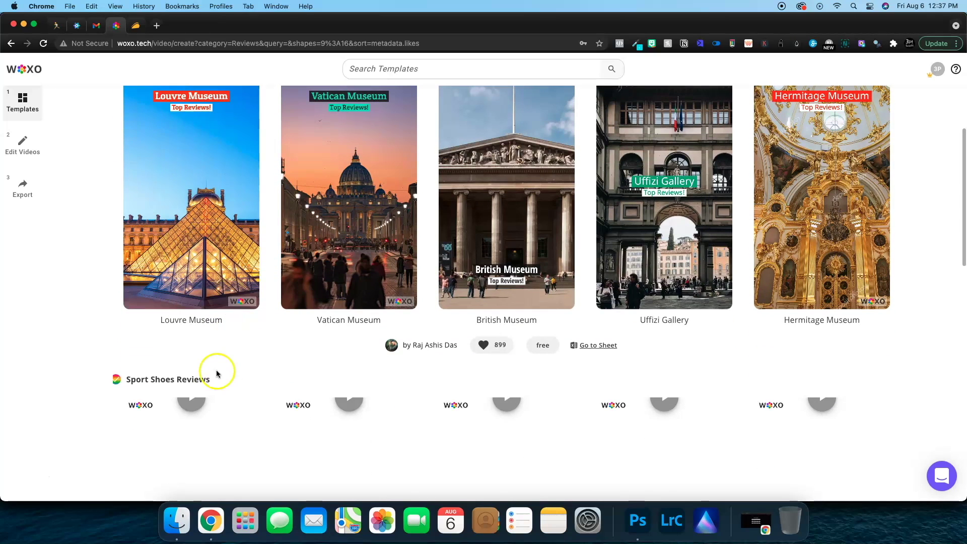
scroll(217, 373, up, 2)
scroll(225, 196, down, 6)
scroll(225, 191, down, 12)
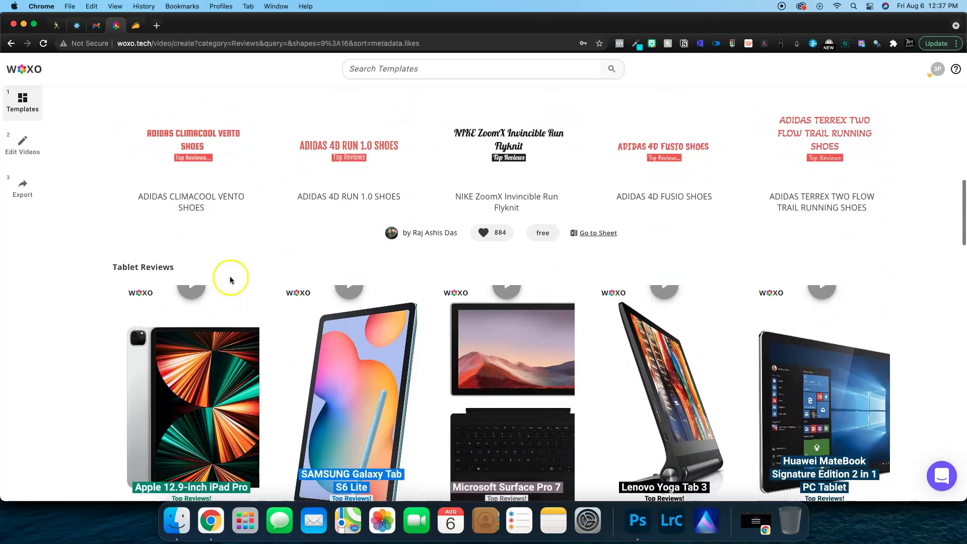
Step: Select the SAMSUNG Galaxy Tab S6 Lite template under Tablet Reviews and play its preview
scroll(228, 245, down, 4)
click(296, 410)
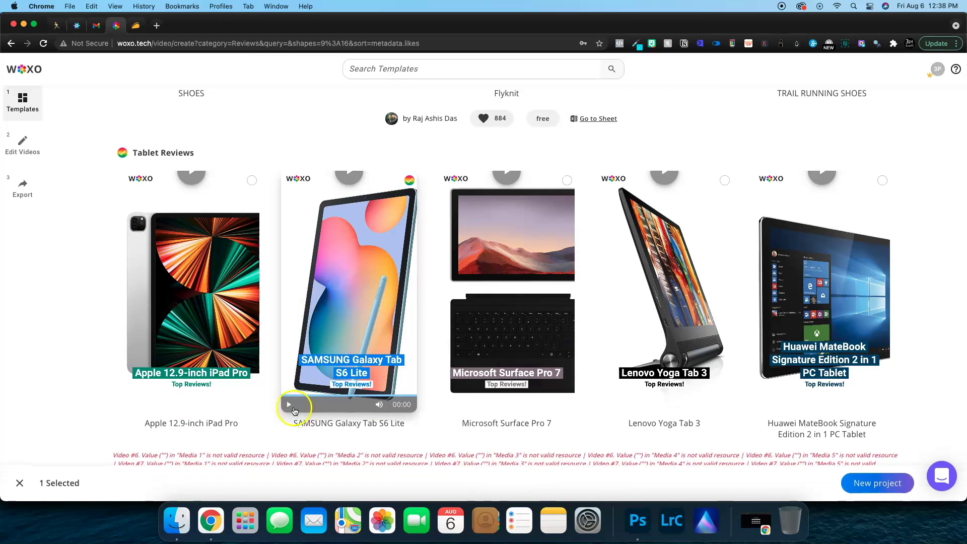
click(290, 405)
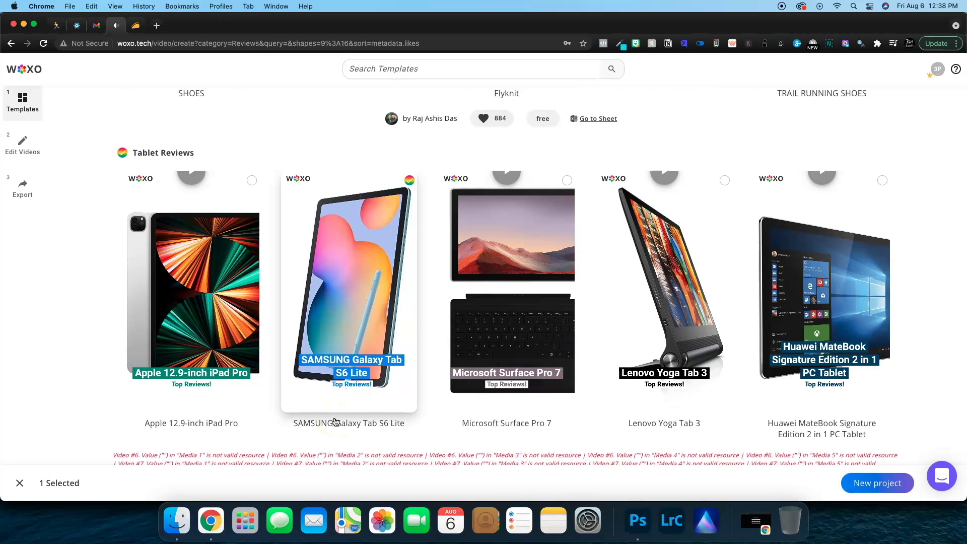
Step: Look through the remaining review templates, including Edgy Tech Reviews, Car Reviews and Restaurant Reviews
scroll(335, 421, down, 7)
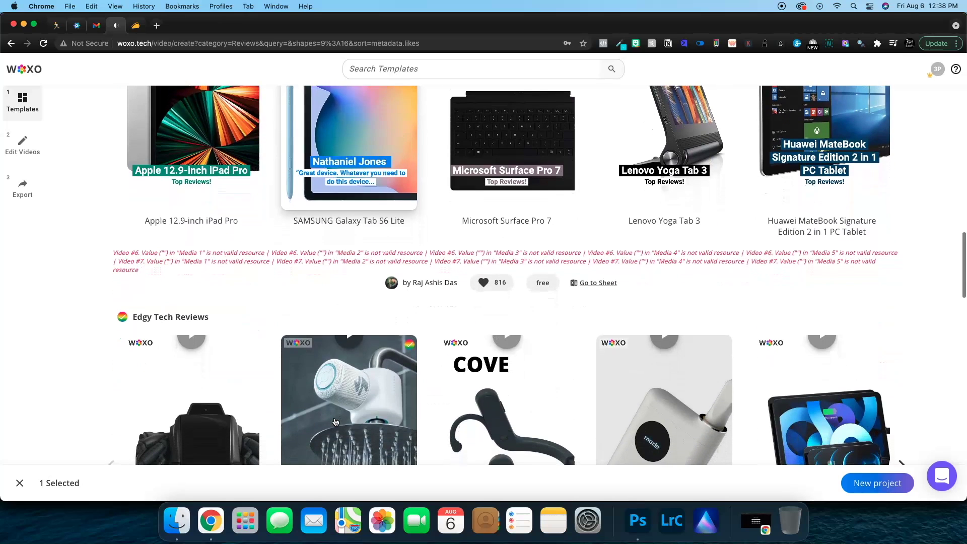
scroll(335, 421, down, 10)
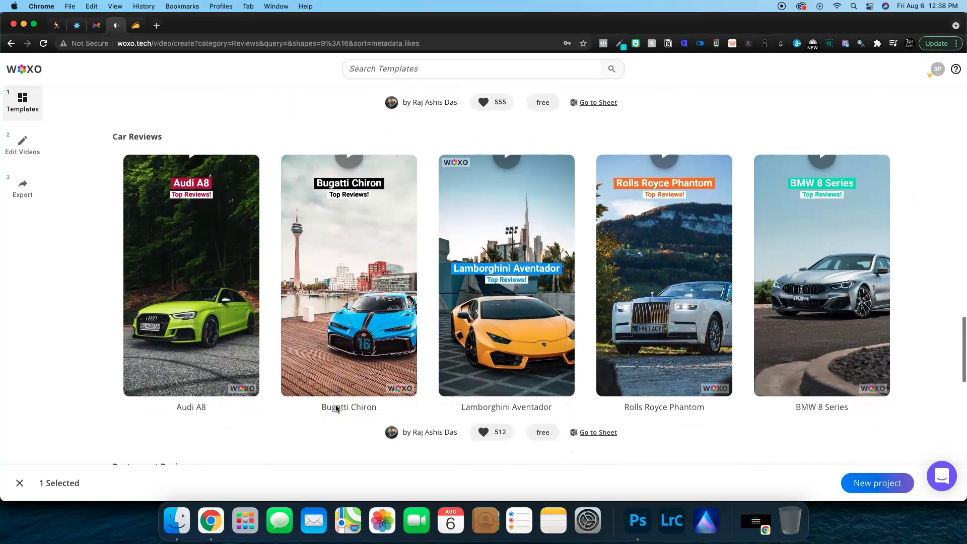
mouse_move(377, 358)
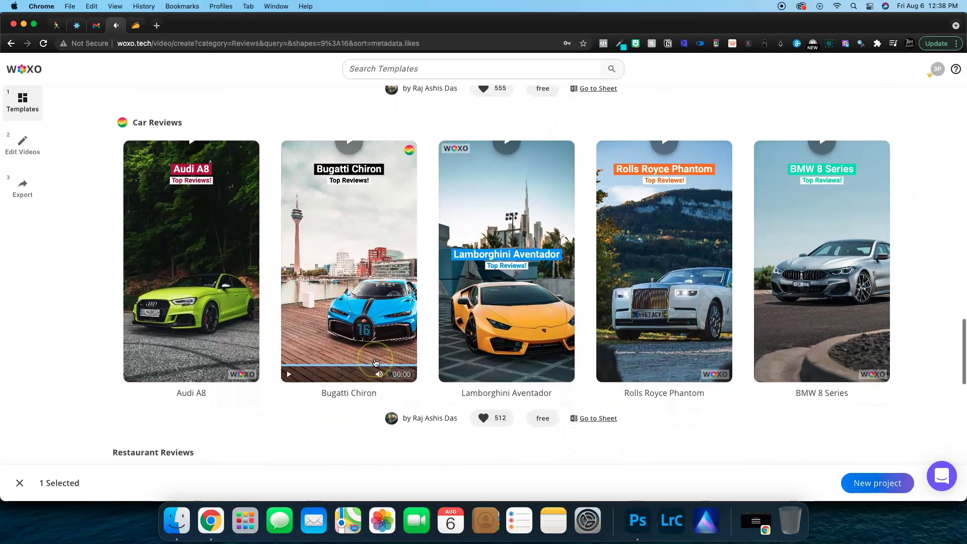
scroll(375, 363, down, 6)
scroll(375, 363, down, 20)
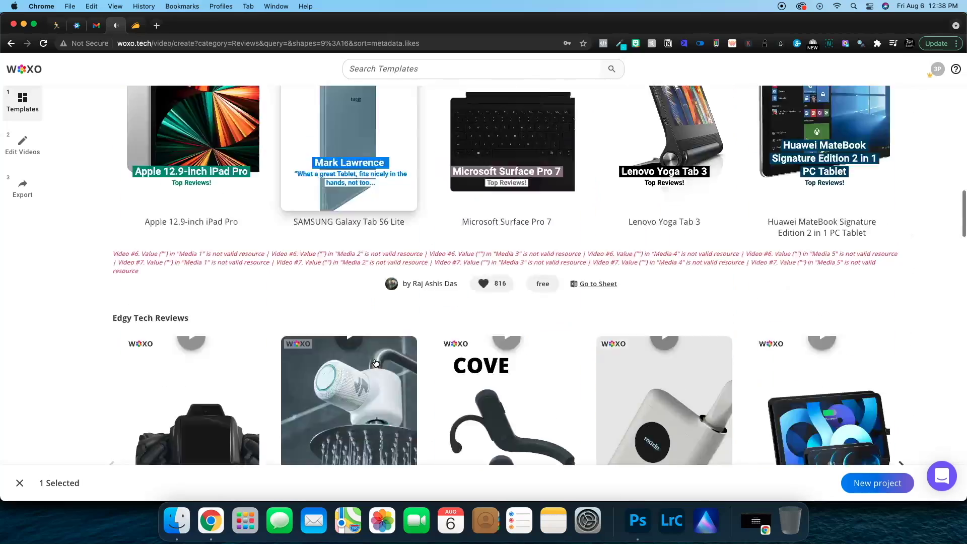
scroll(376, 362, up, 20)
click(440, 154)
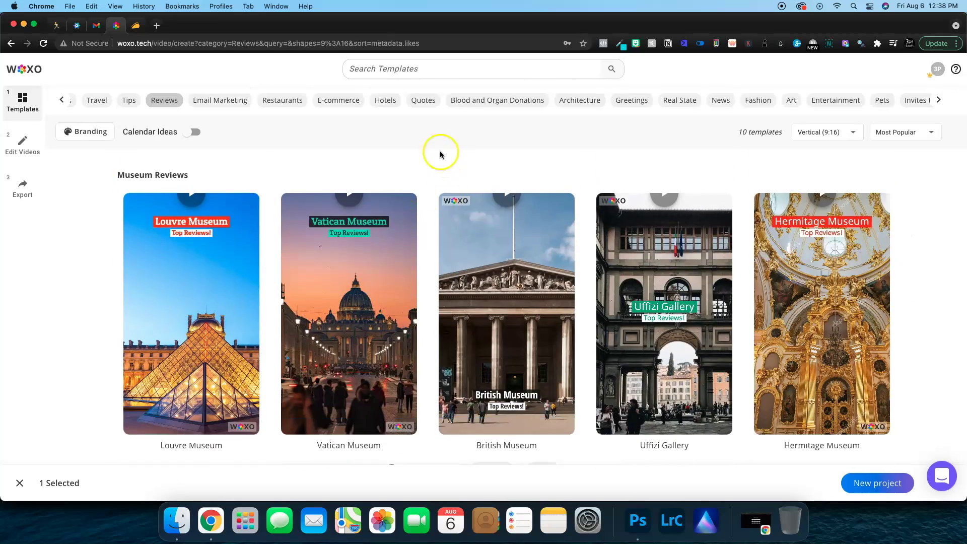
Step: Filter the video templates to the Quotes category and look through the quote templates
click(412, 100)
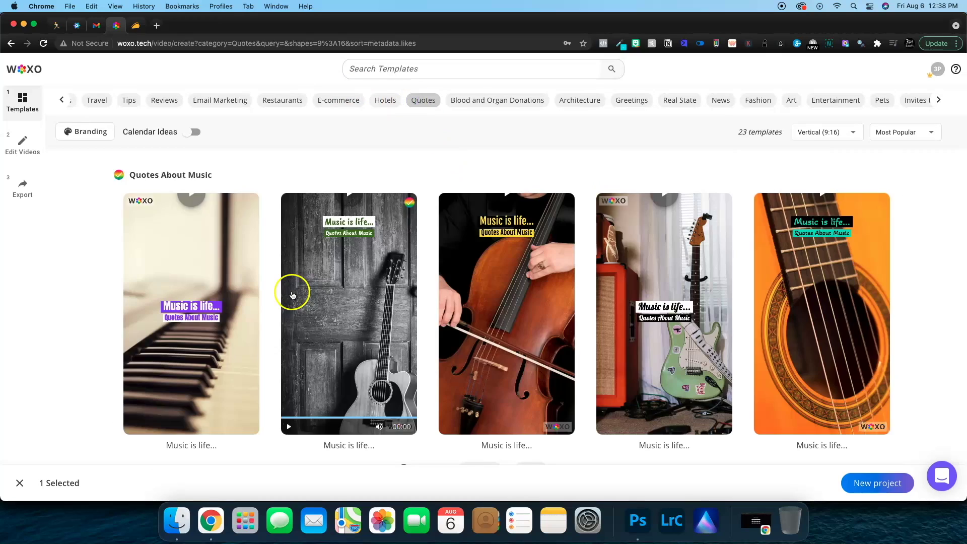
scroll(292, 295, down, 8)
scroll(292, 292, up, 7)
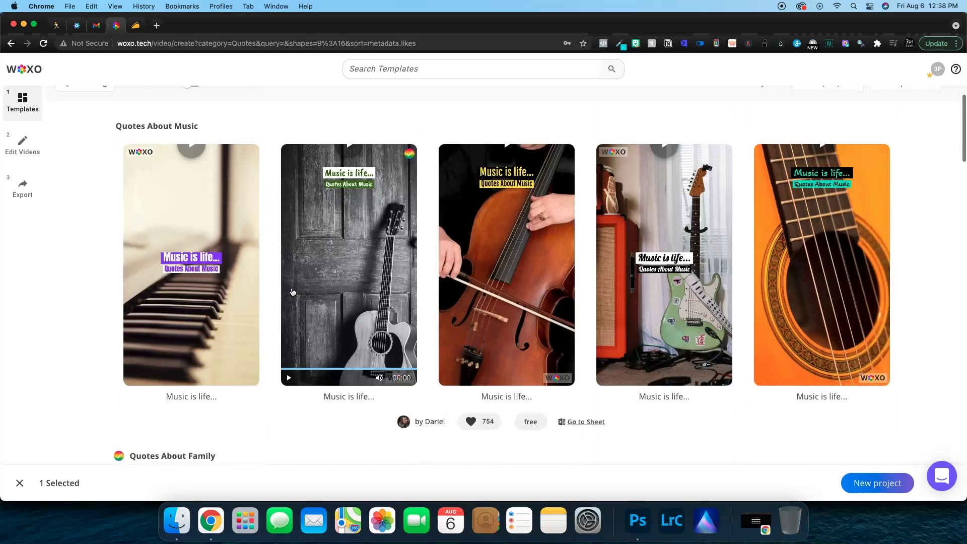
scroll(292, 292, up, 2)
Step: Return to the WOXO dashboard, open the YouTube widgets and show the Grids category
click(24, 69)
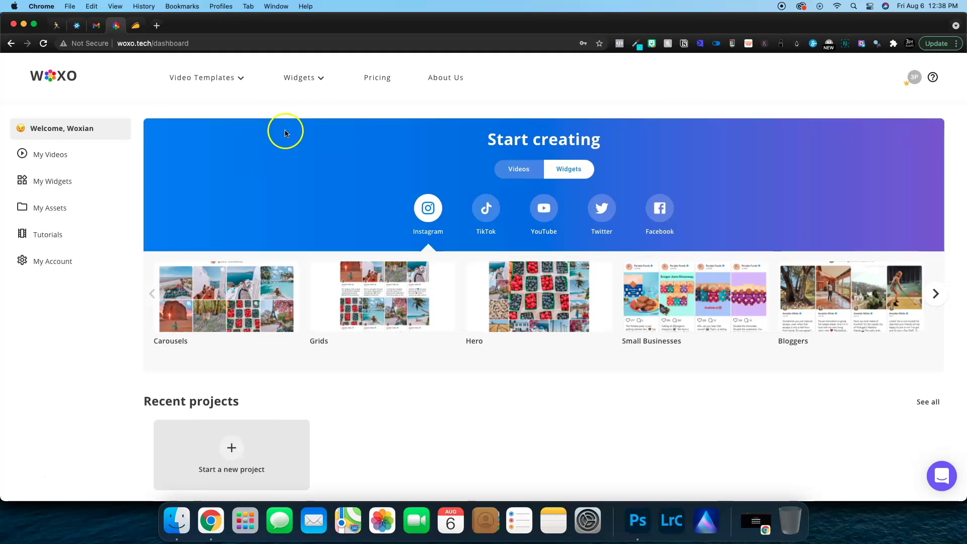
click(312, 80)
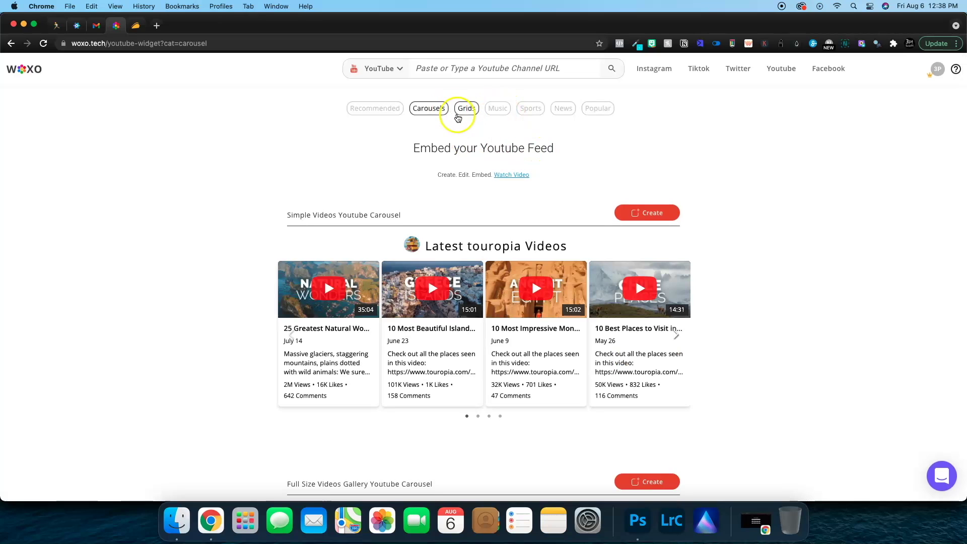
click(466, 108)
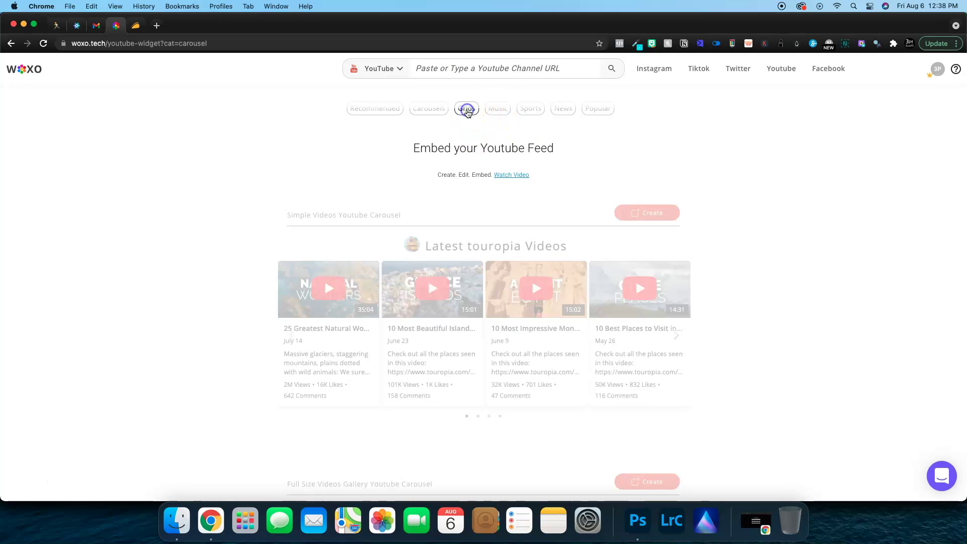
Step: Look through the YouTube grid widget layouts, down to the plans section
scroll(511, 187, down, 1)
scroll(512, 189, down, 5)
scroll(511, 189, up, 2)
scroll(512, 188, down, 1)
scroll(512, 188, down, 8)
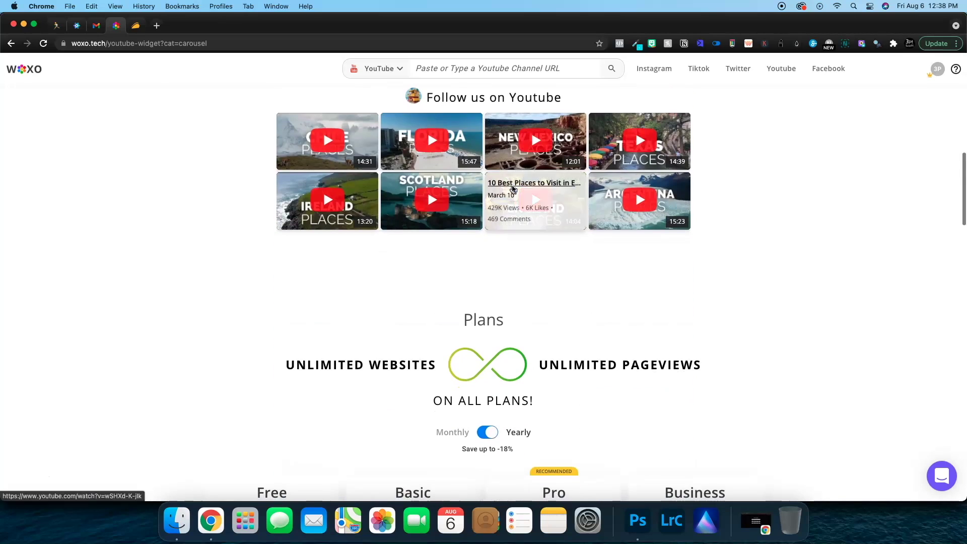
scroll(511, 191, up, 5)
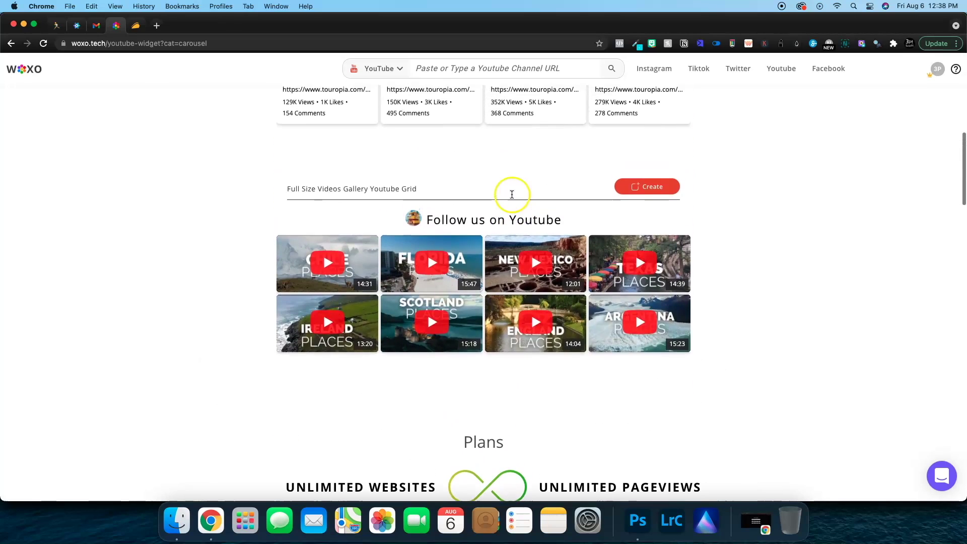
Step: Switch to the aiPROFITz website, open its Videos page and look through the video listings
click(76, 26)
click(408, 89)
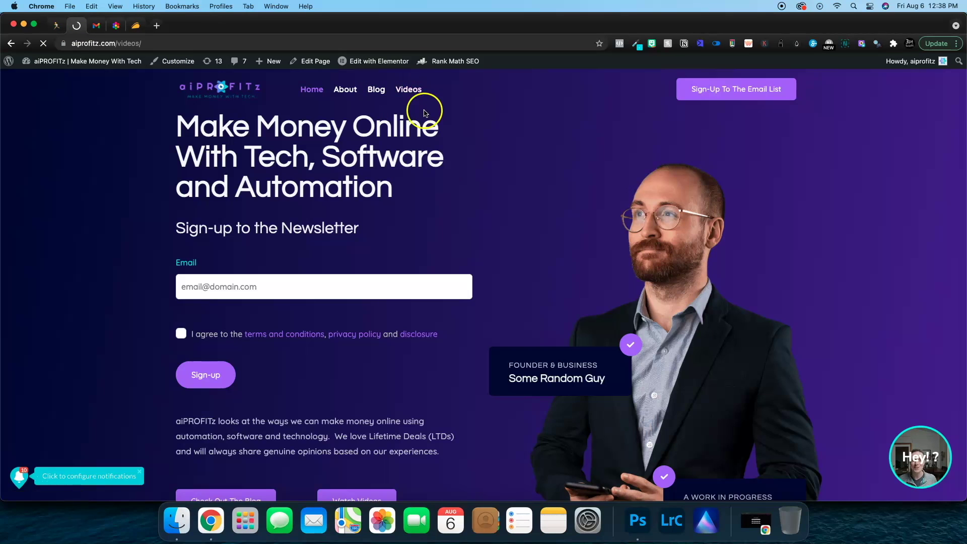
scroll(378, 232, down, 10)
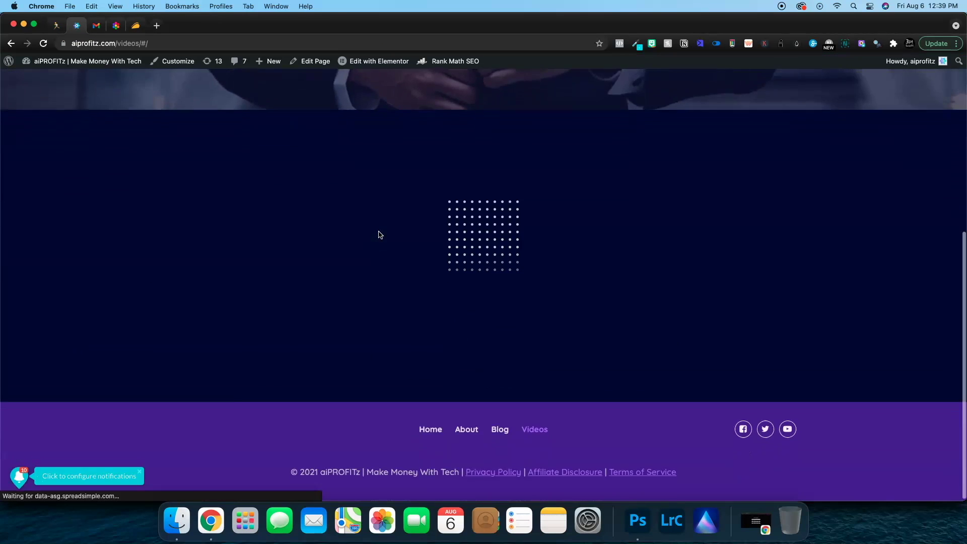
scroll(442, 284, down, 6)
scroll(444, 288, down, 9)
scroll(444, 288, down, 6)
click(443, 306)
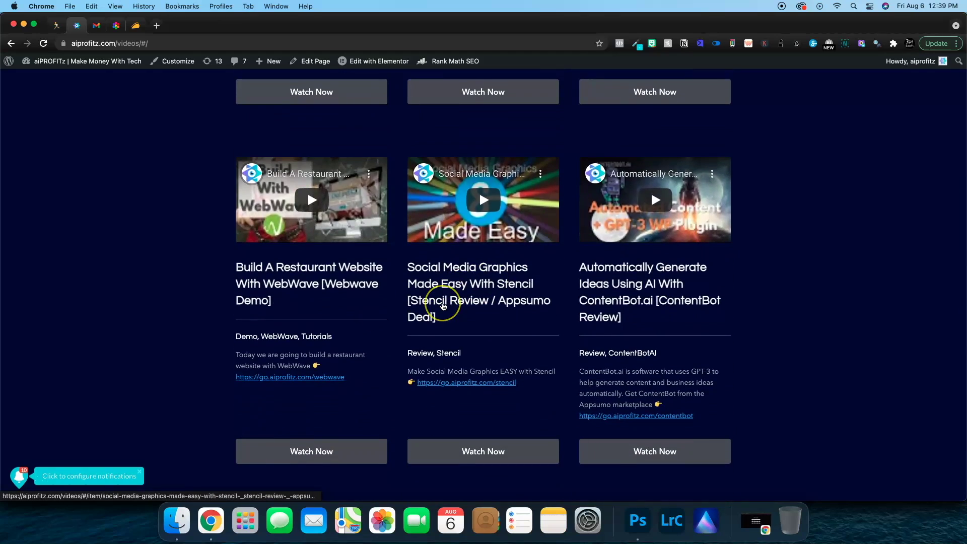
scroll(443, 306, up, 9)
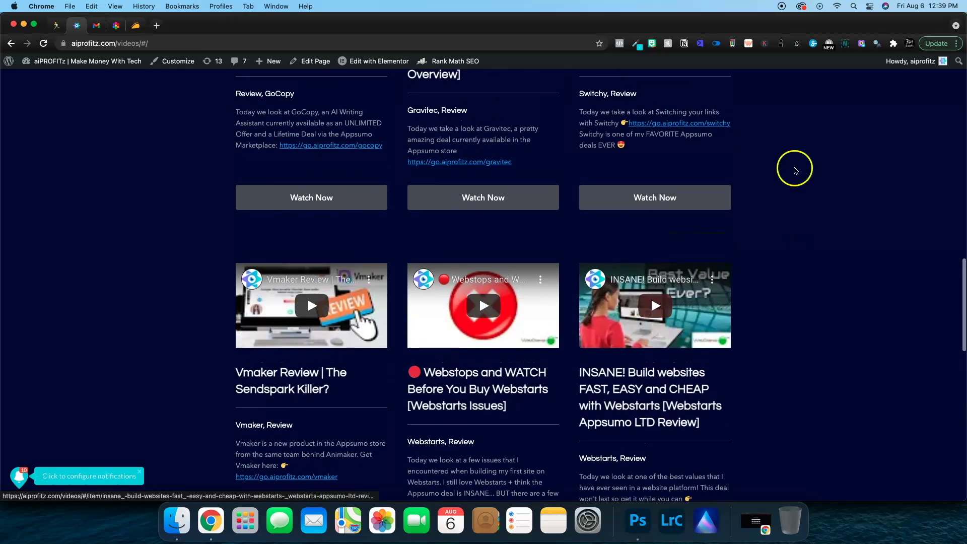
scroll(447, 264, up, 9)
Step: Compare the WOXO YouTube grids with the video gallery on the aiPROFITz Videos page
key(super+4)
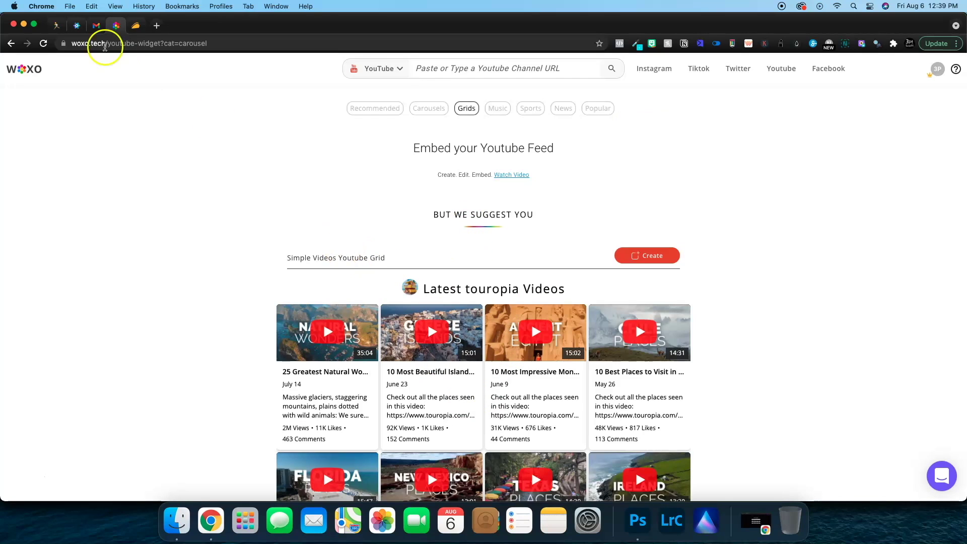
key(super+2)
scroll(377, 223, up, 10)
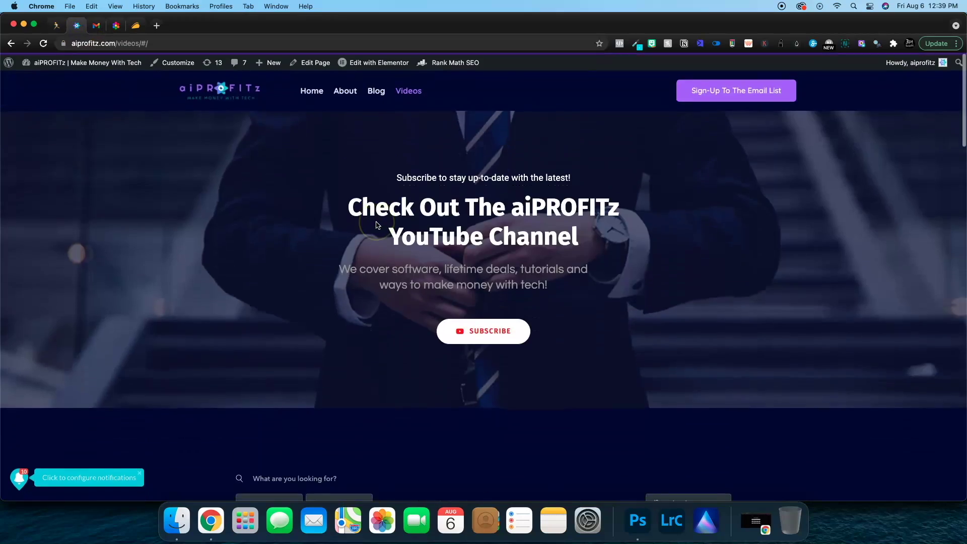
scroll(377, 225, down, 12)
scroll(377, 225, up, 5)
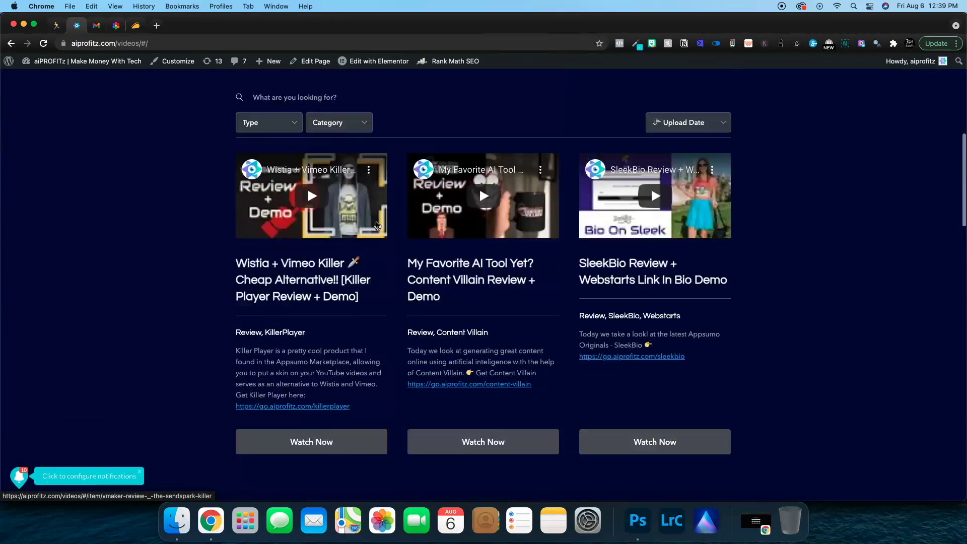
scroll(376, 225, up, 6)
Step: Check the options of the Type and Category filters above the aiPROFITz video listings
scroll(477, 362, down, 2)
scroll(285, 247, down, 4)
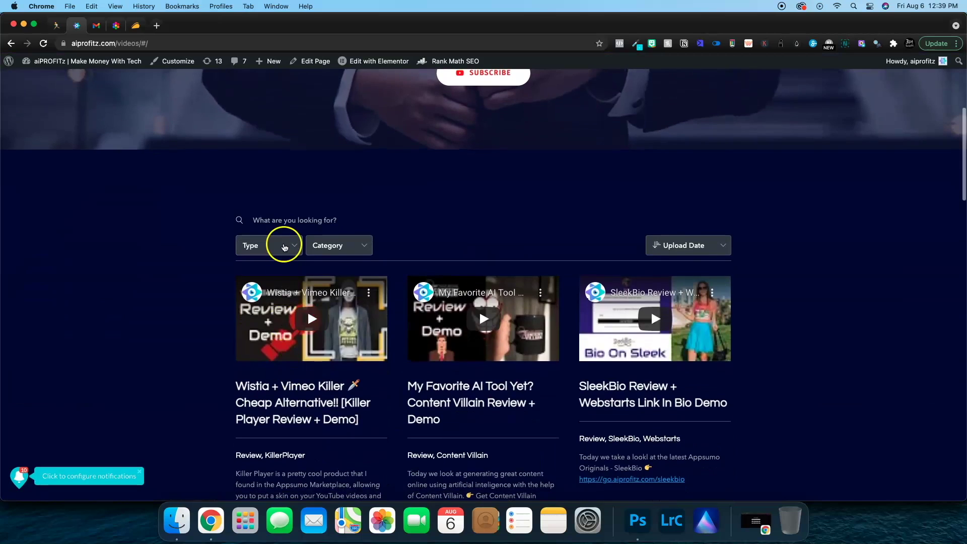
click(285, 247)
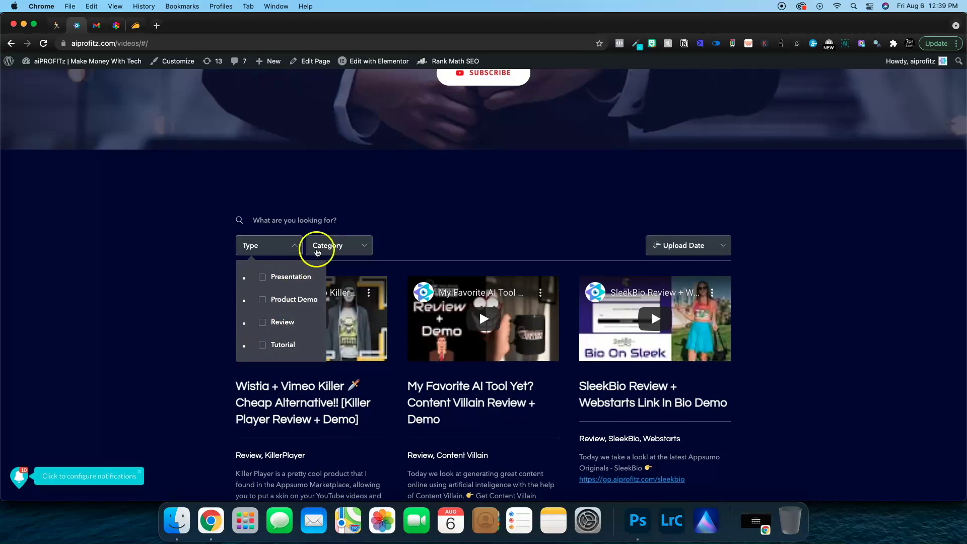
click(325, 245)
click(188, 356)
Step: View the details of the Killer Player review video, close them and return to the top of the Videos page
scroll(243, 367, down, 3)
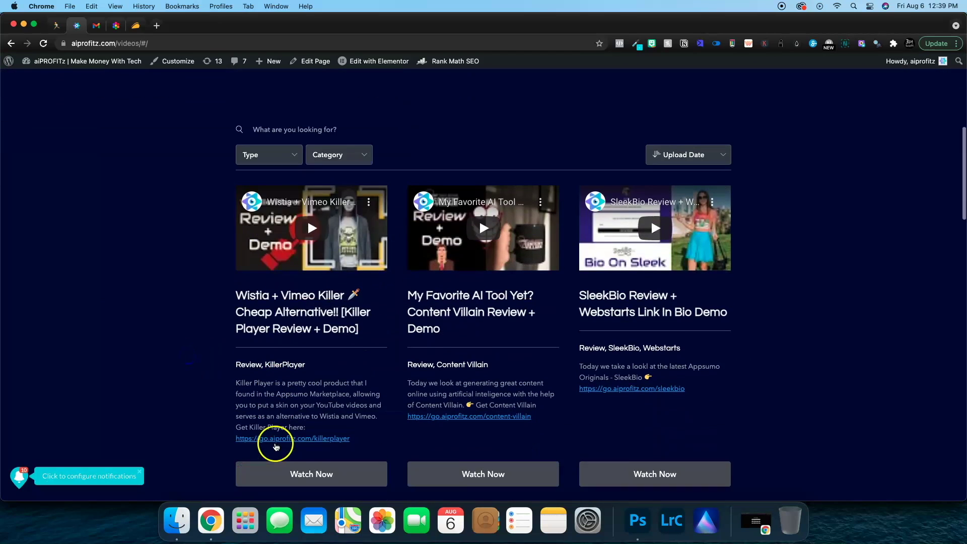
click(272, 457)
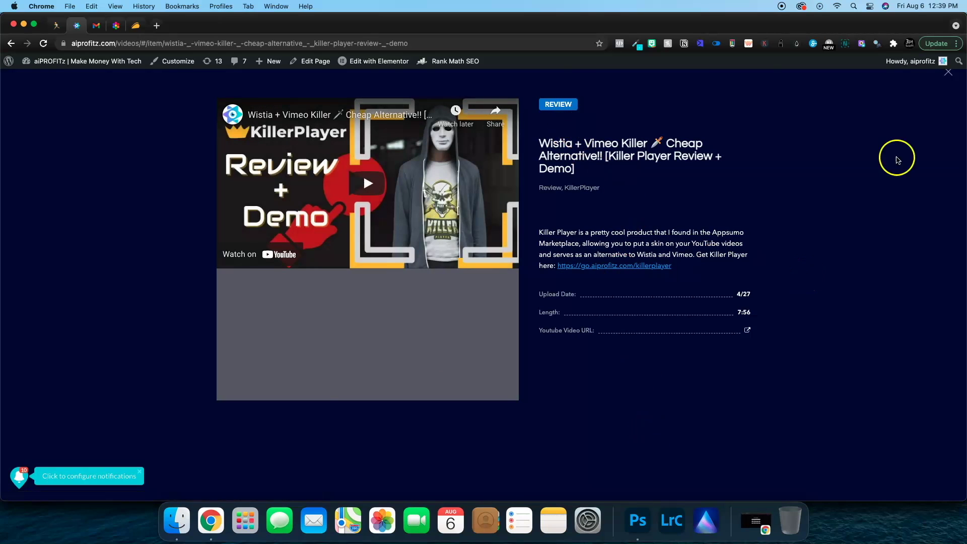
click(953, 77)
scroll(463, 222, up, 5)
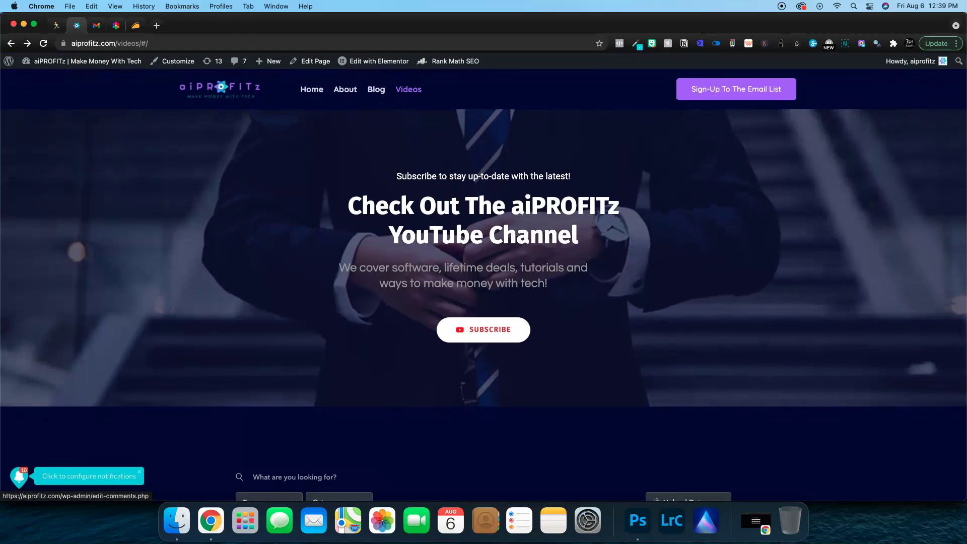
Step: Switch back to WOXO, search for the YouTube channel "aiprofitz" and look through the suggested widgets
click(120, 31)
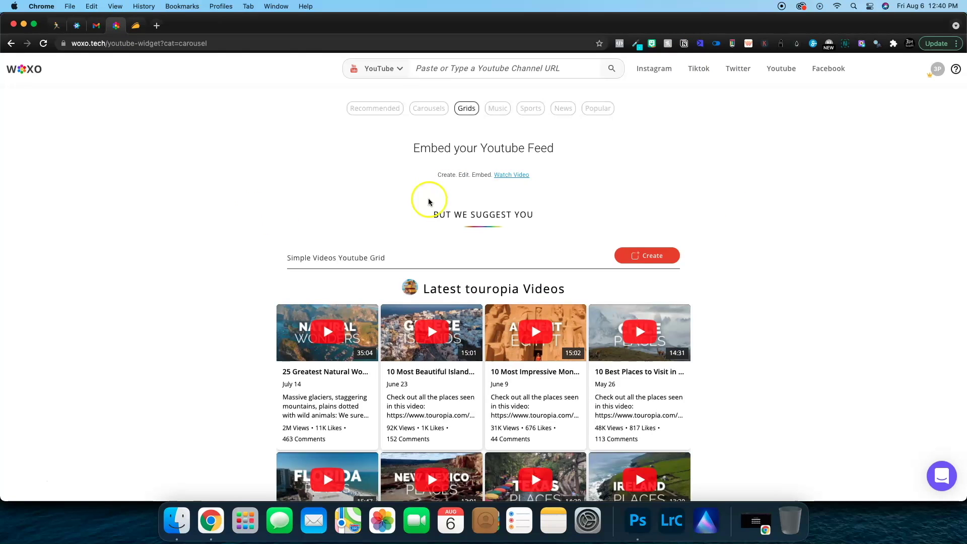
click(434, 67)
text(aiprofitz)
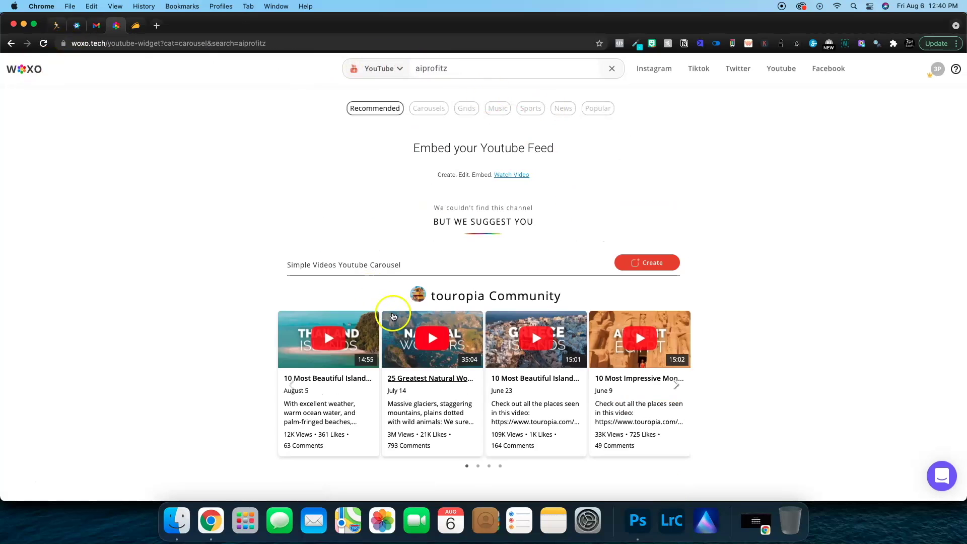
scroll(396, 310, down, 10)
scroll(454, 202, up, 10)
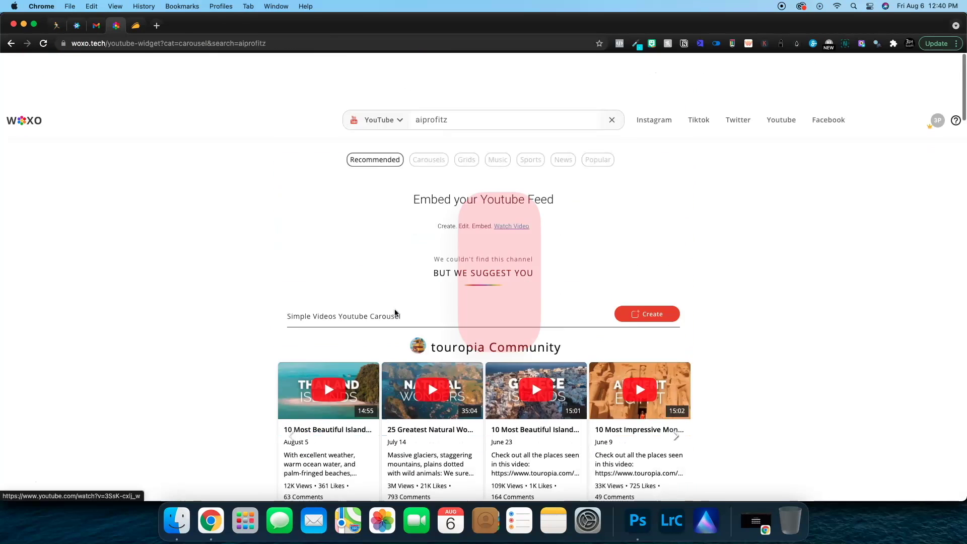
click(484, 66)
key(super+a)
key(BackSpace)
text(https://www.youtube.com/channel/UCdBopazUsq3AuUwgqQ6Ddxw)
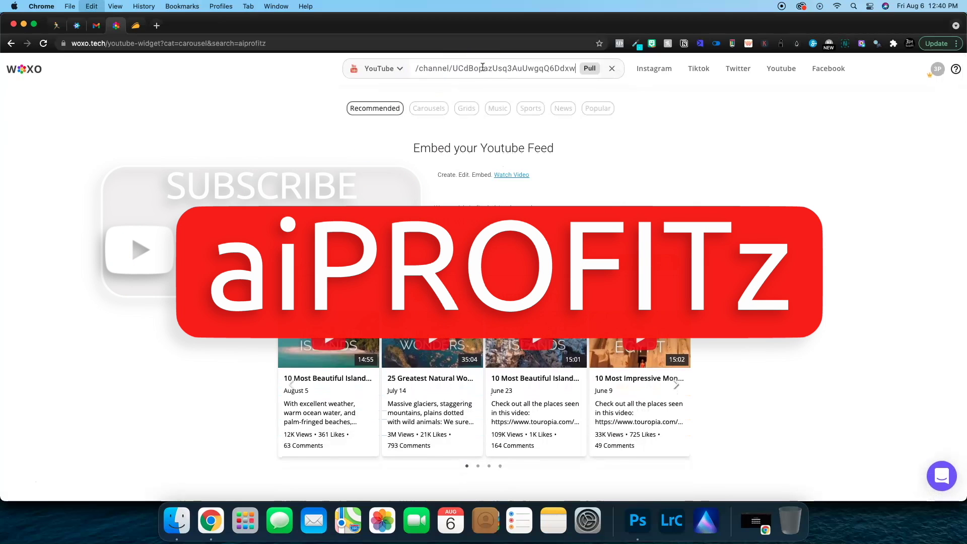
triple_click(548, 78)
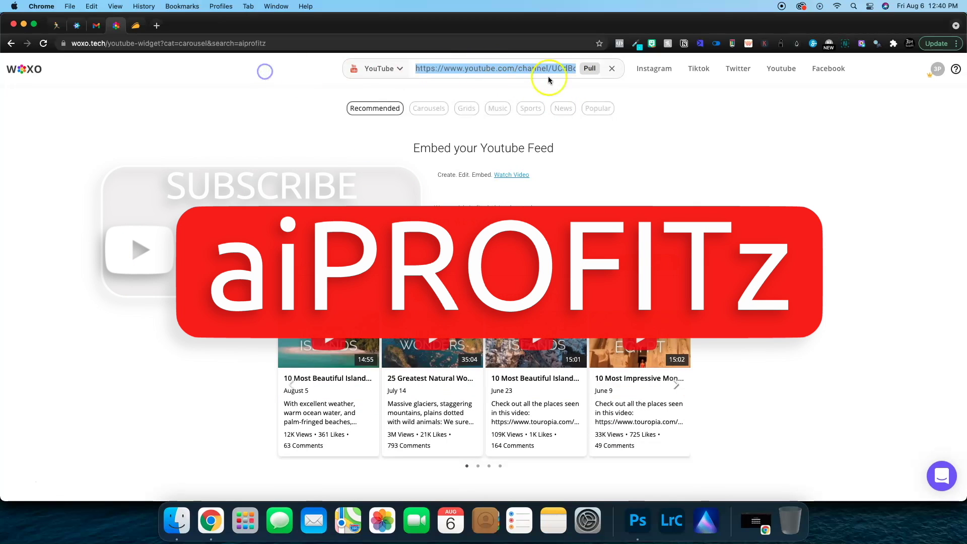
key(Return)
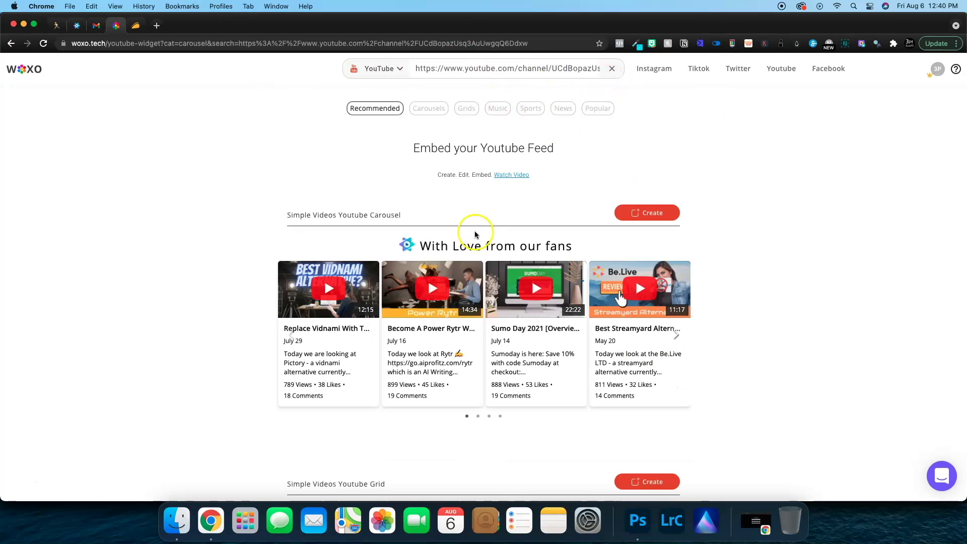
Step: Look through the YouTube carousel and grid widgets filled with the channel's own videos and return to the top
scroll(273, 324, down, 1)
scroll(553, 241, up, 1)
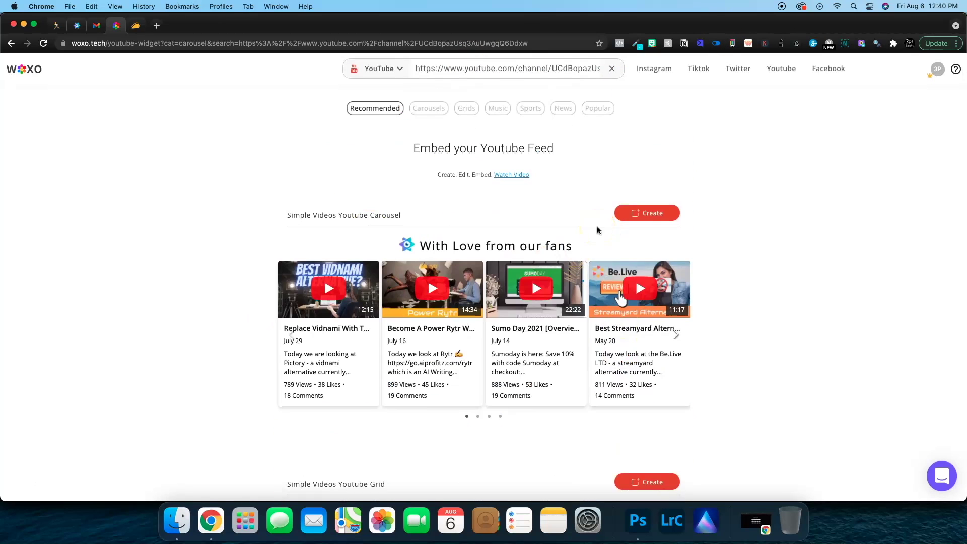
scroll(446, 202, down, 8)
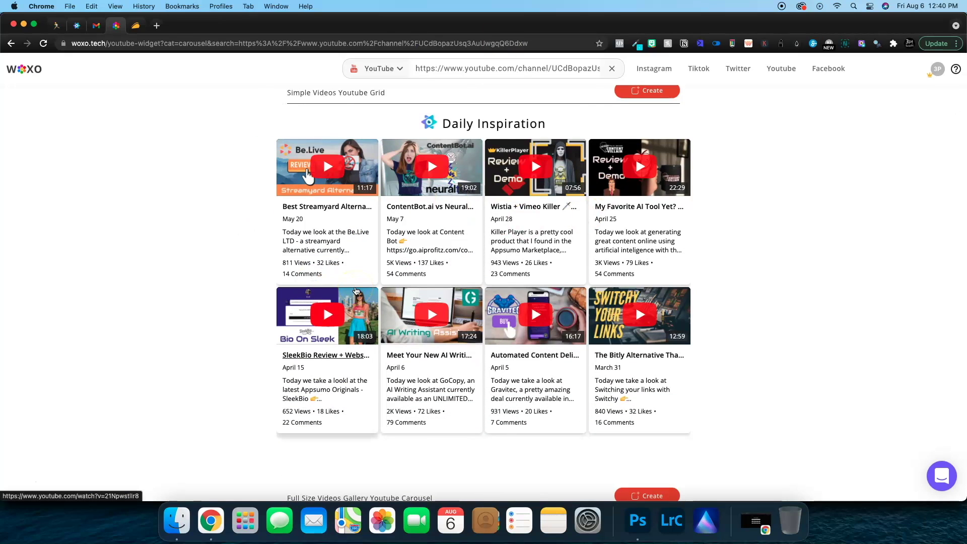
drag(356, 285, 356, 249)
click(231, 237)
scroll(230, 238, up, 8)
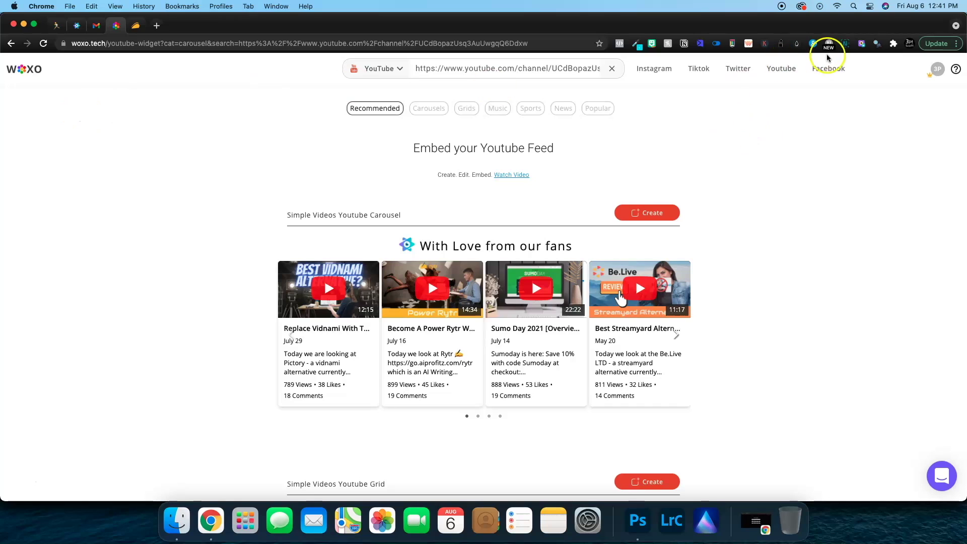
Step: Open the Facebook feed widgets in WOXO and connect the Facebook account
click(820, 71)
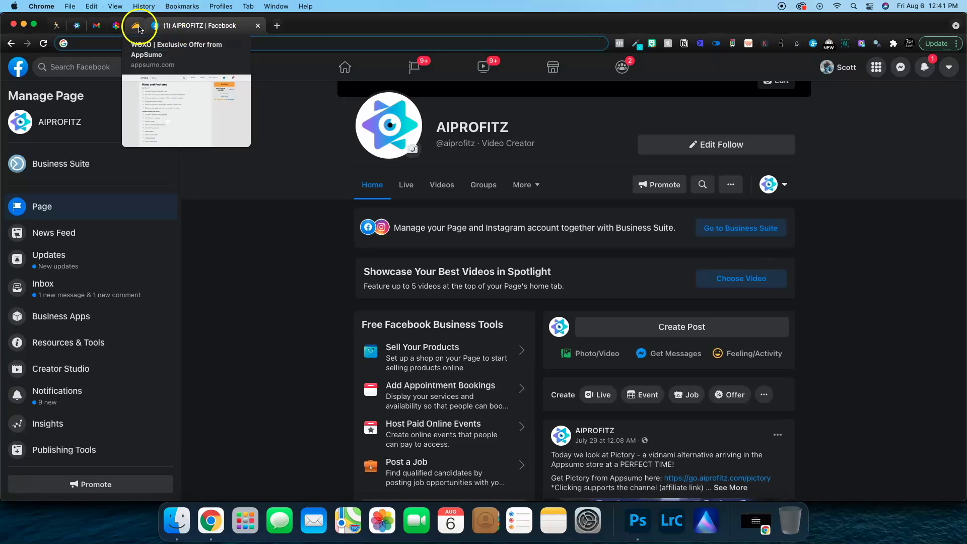
click(116, 25)
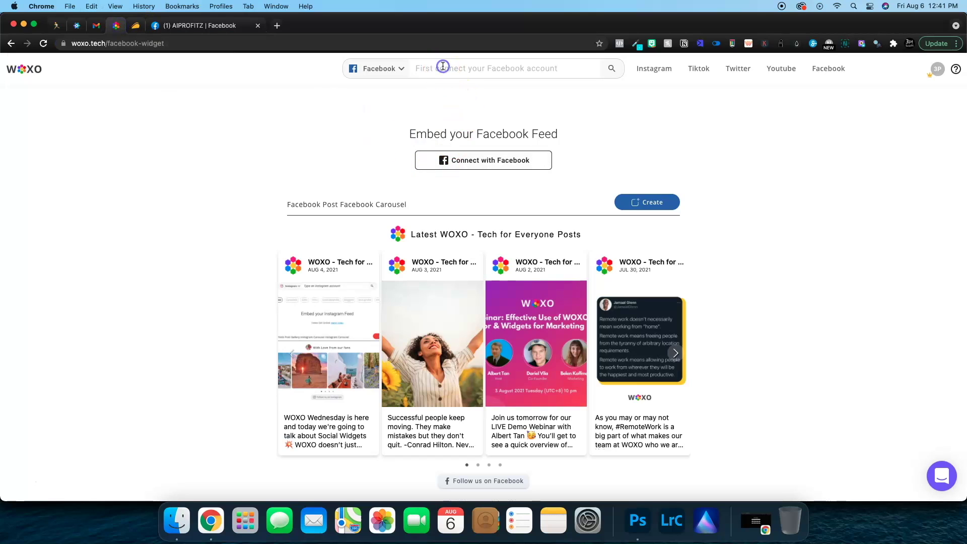
click(488, 161)
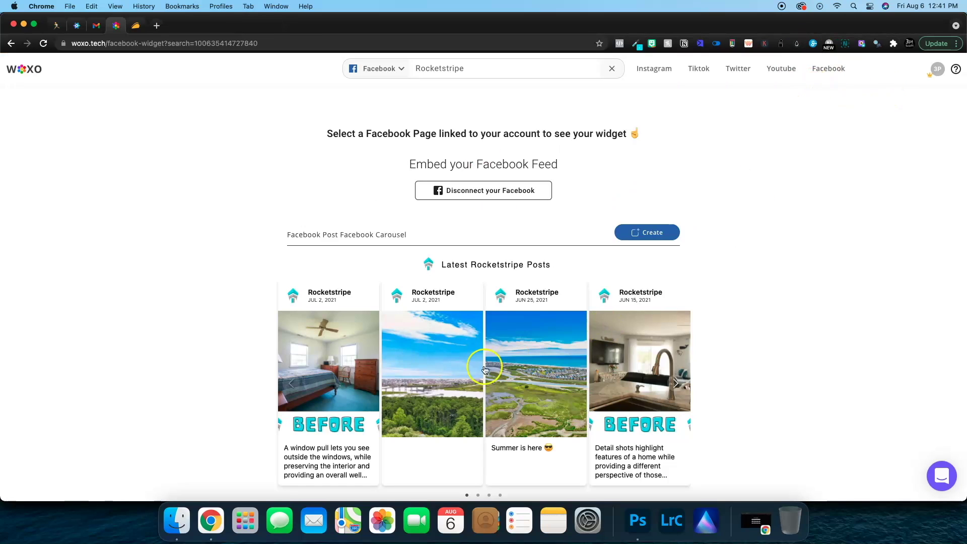
Step: Examine the carousel, grid and masonry widgets built from the Rocketstripe Facebook page, down to the pricing plans
scroll(485, 370, down, 5)
scroll(388, 161, up, 5)
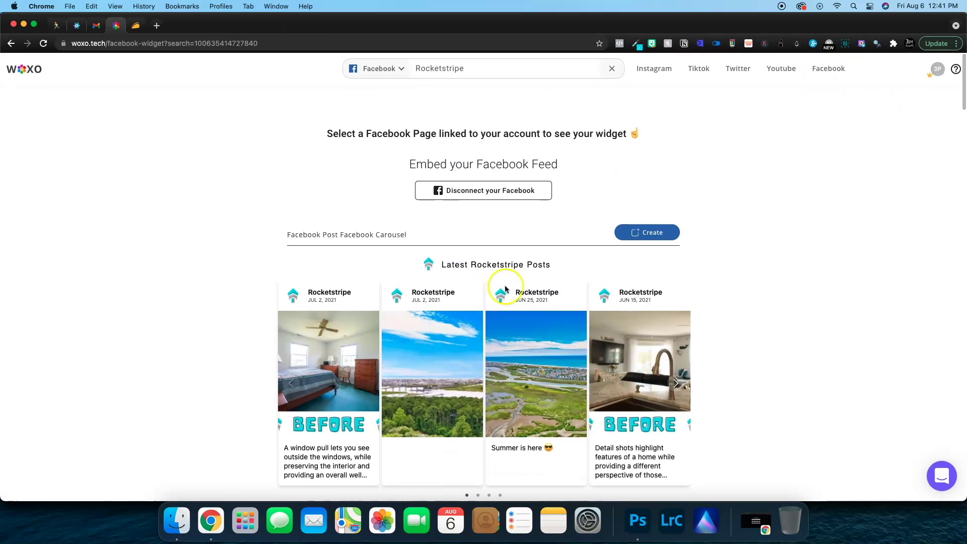
scroll(513, 310, down, 10)
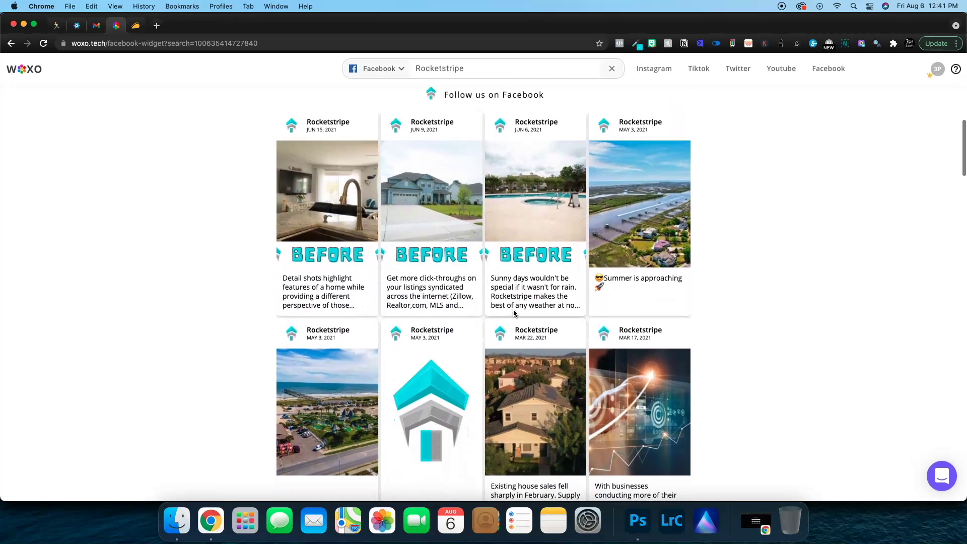
scroll(513, 309, up, 10)
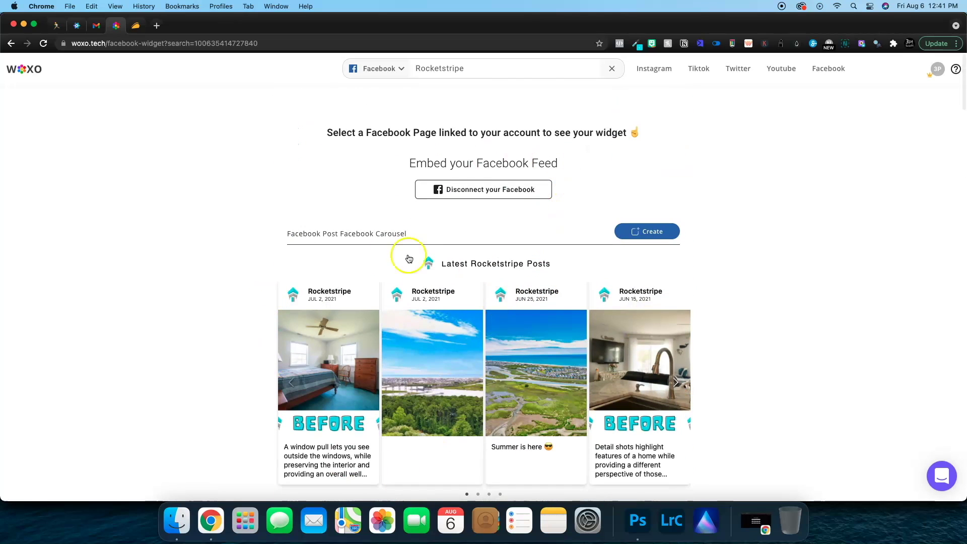
scroll(370, 272, down, 10)
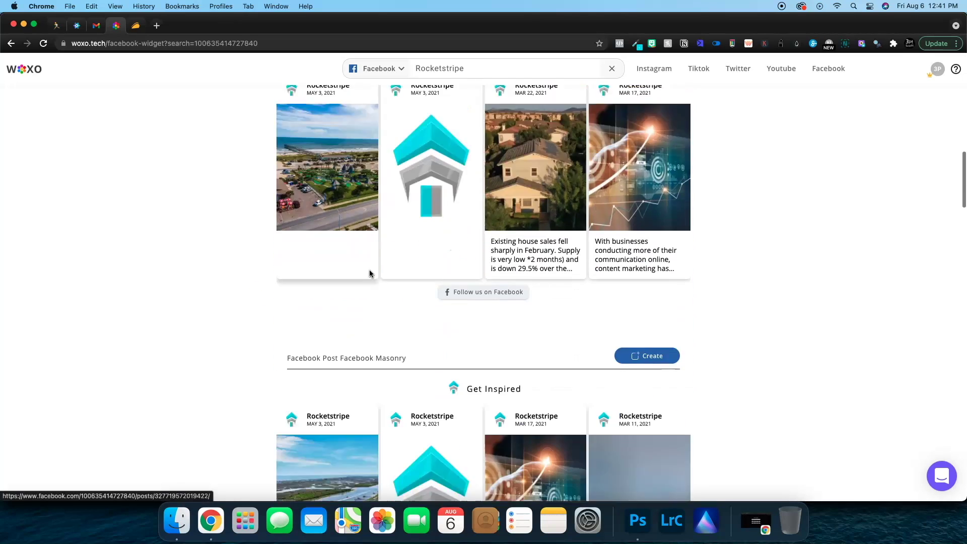
scroll(369, 273, down, 5)
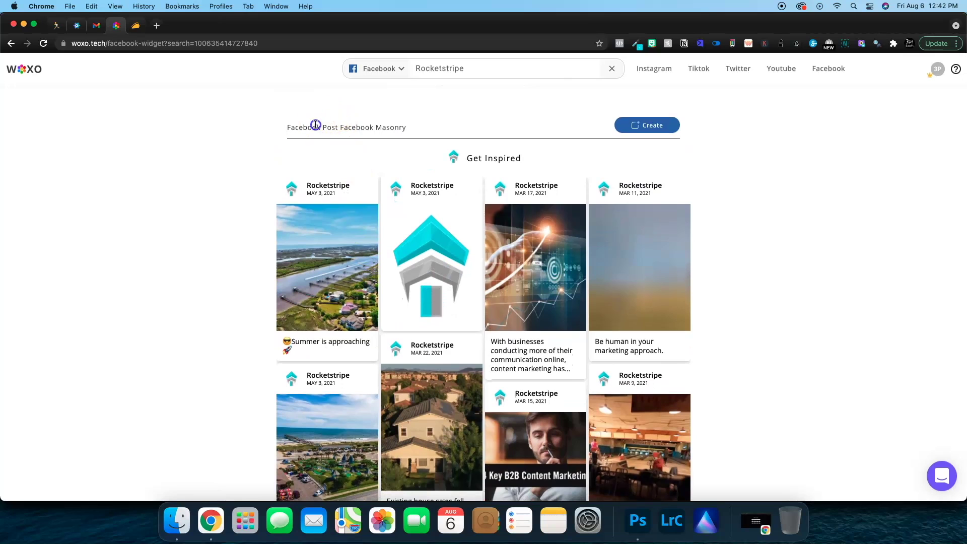
scroll(440, 125, down, 10)
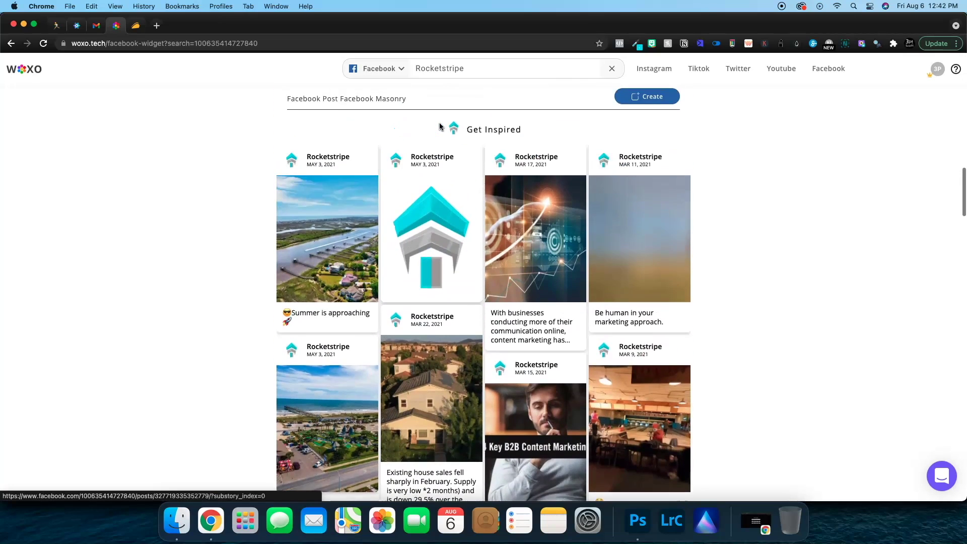
scroll(438, 264, down, 15)
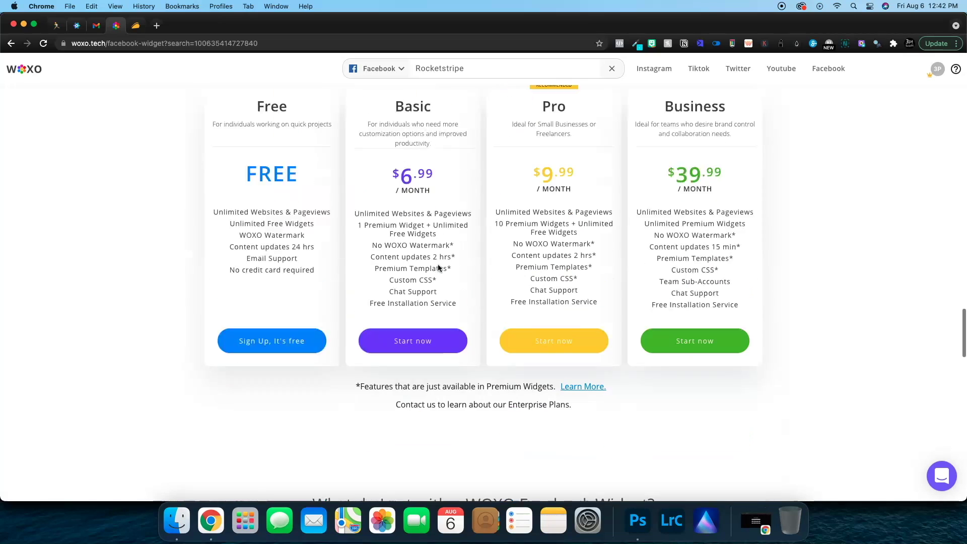
Step: Select the AIPROFITZ Facebook page and look through its carousel, grid and masonry widgets
click(561, 62)
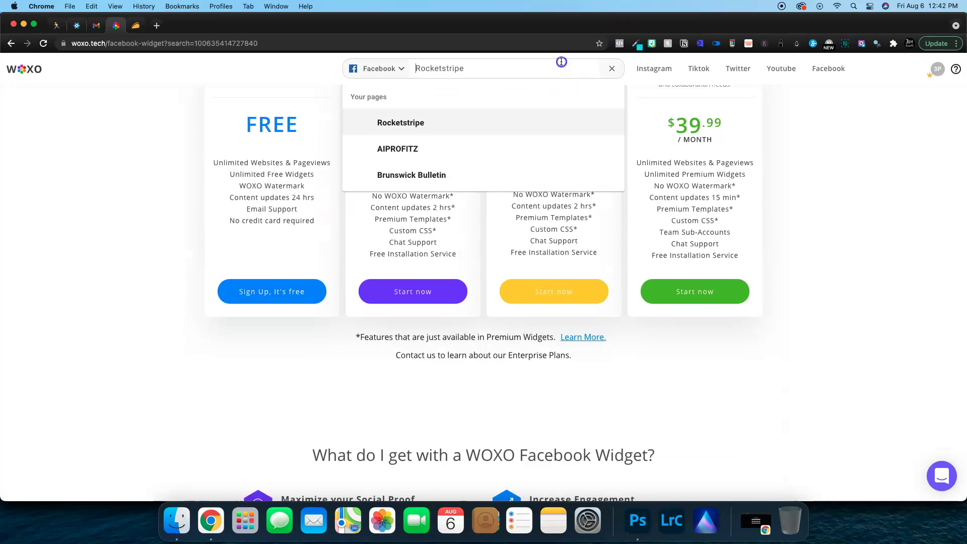
click(400, 152)
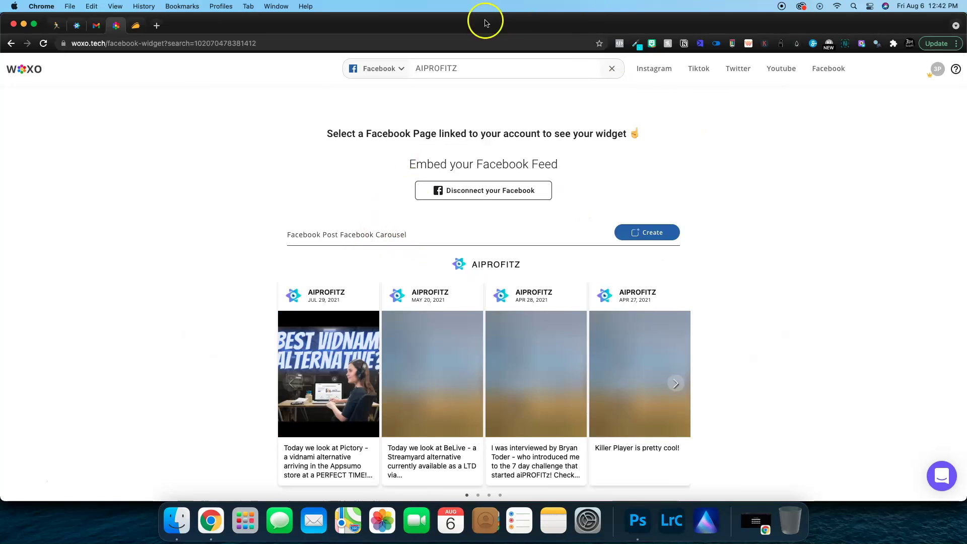
scroll(417, 281, down, 5)
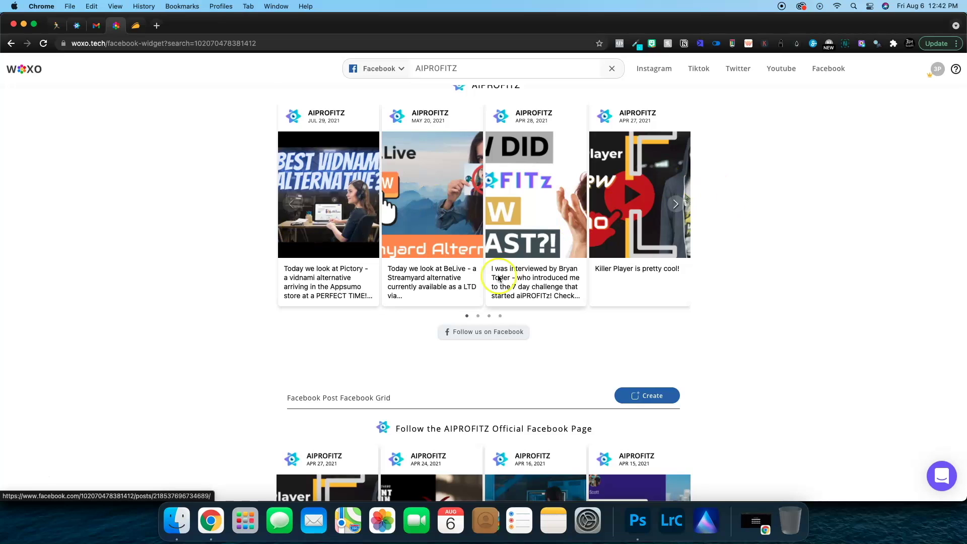
scroll(499, 278, down, 10)
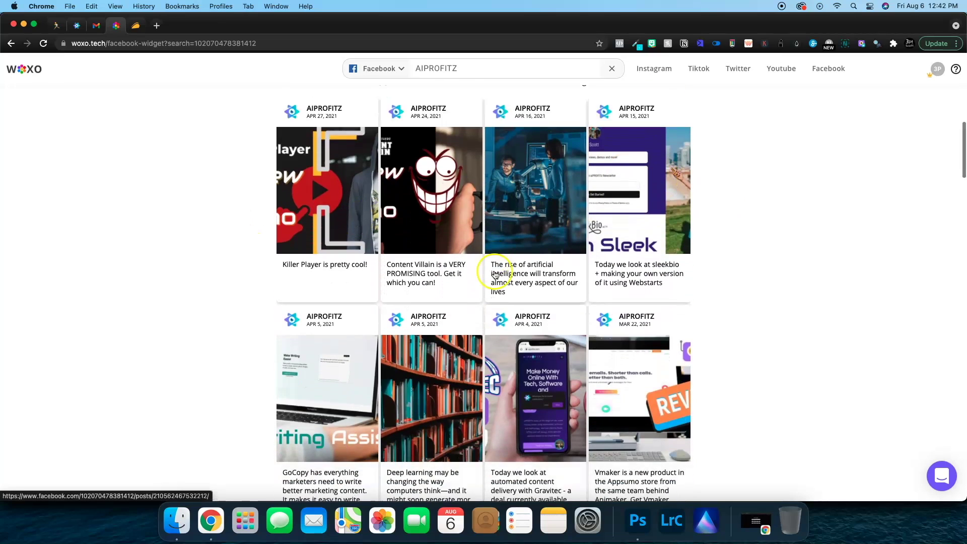
scroll(495, 274, down, 3)
scroll(255, 330, down, 8)
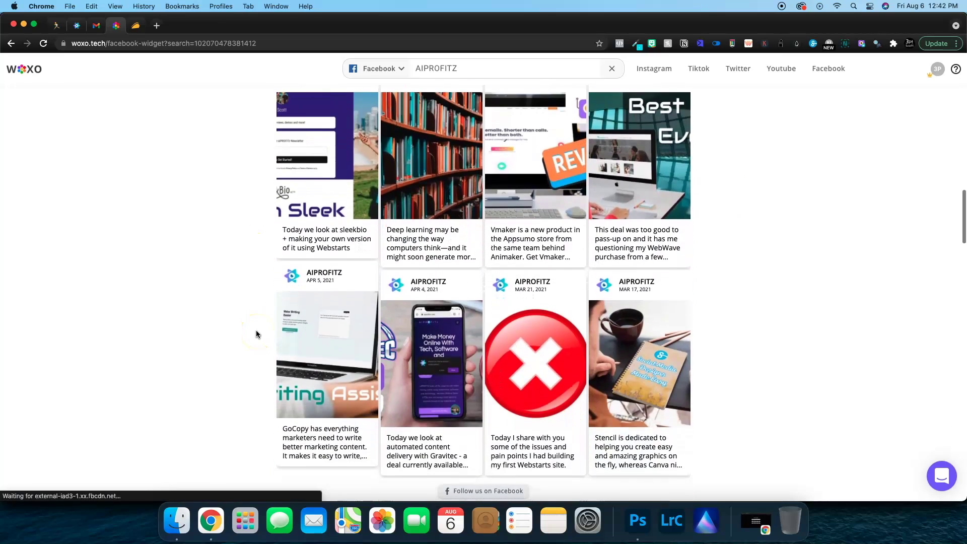
scroll(256, 330, up, 20)
Step: Select the Brunswick Bulletin Facebook page and look through its widgets down to the Facebook SlideShow
click(450, 69)
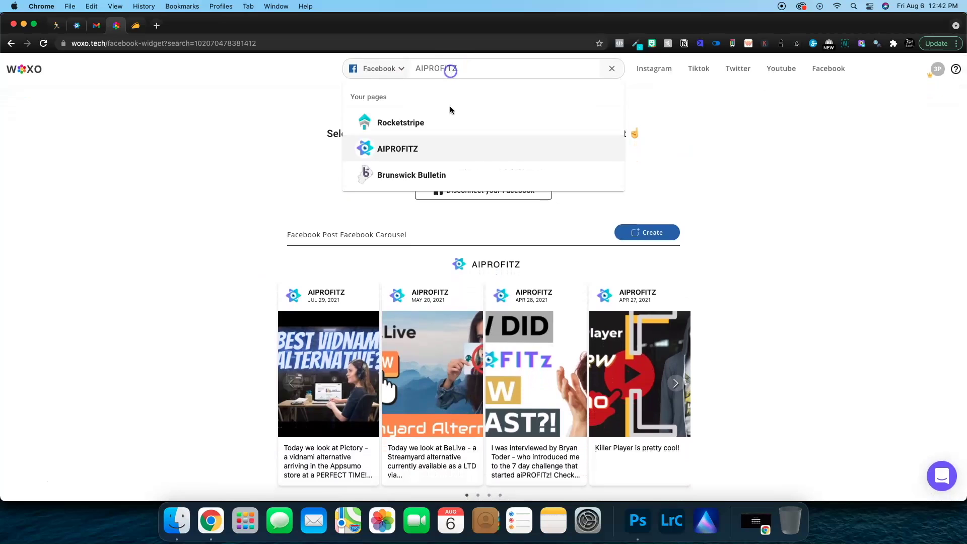
click(430, 175)
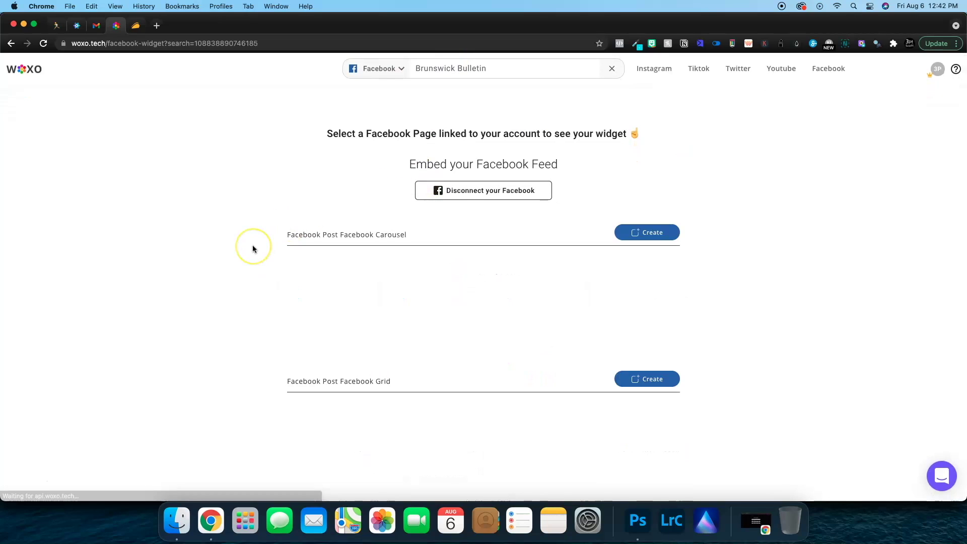
scroll(252, 248, down, 5)
scroll(253, 248, down, 9)
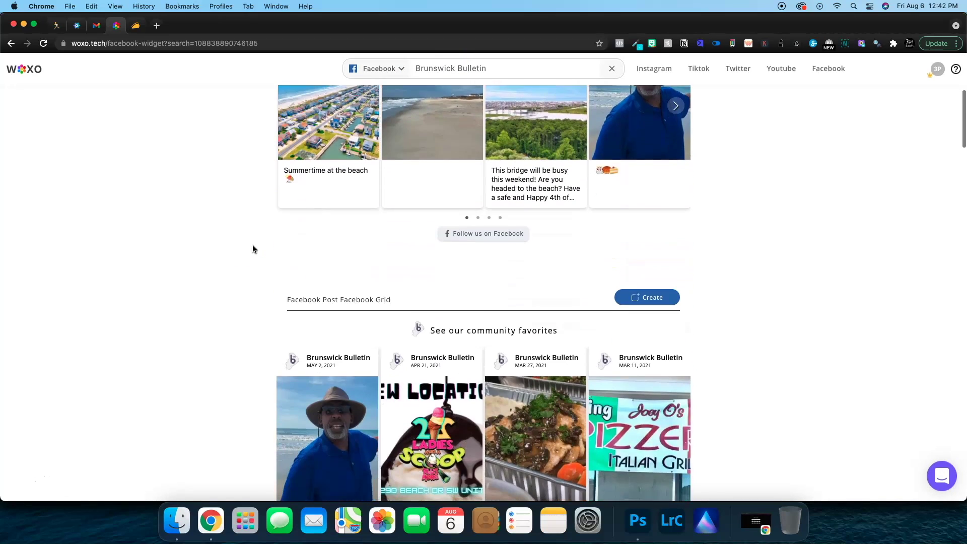
scroll(253, 247, down, 14)
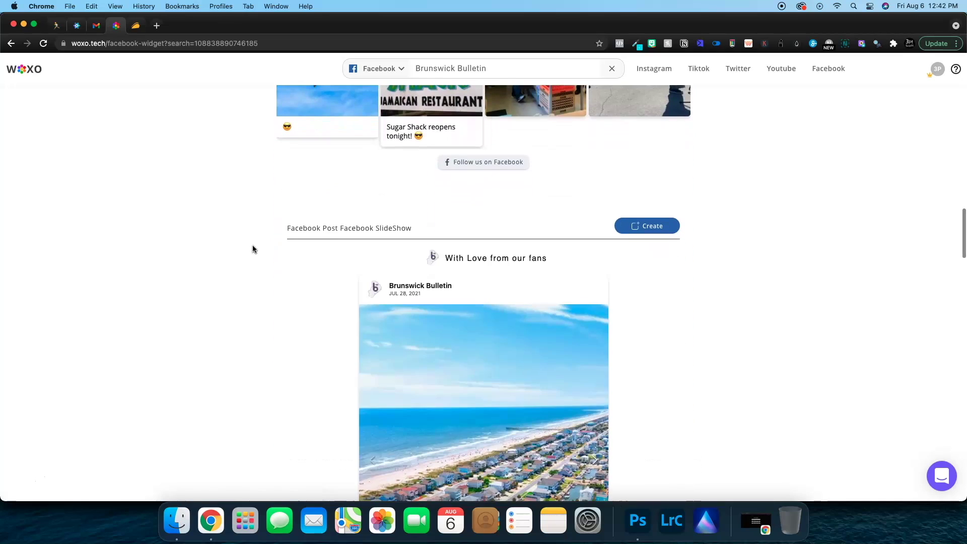
scroll(253, 248, down, 3)
scroll(459, 252, down, 2)
scroll(464, 258, up, 3)
scroll(472, 338, down, 2)
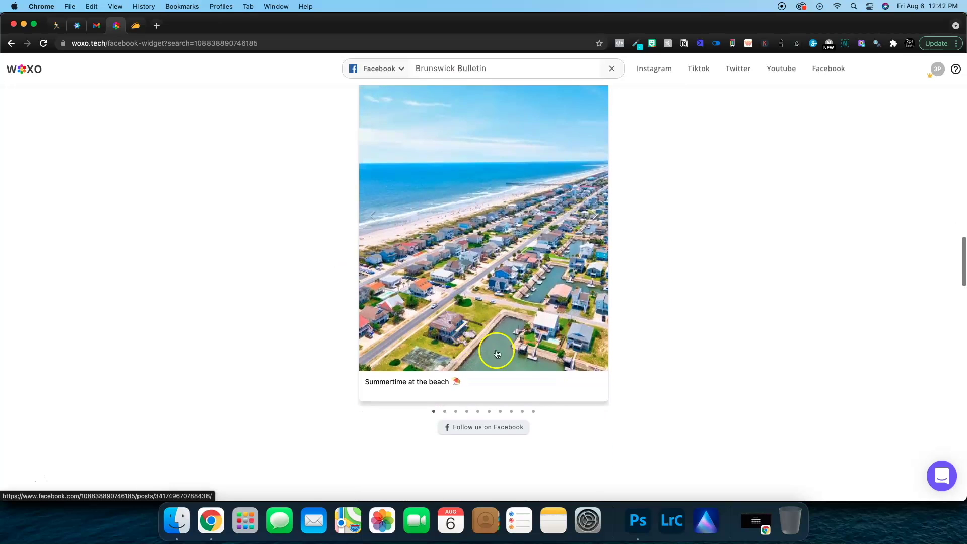
scroll(546, 371, up, 1)
Step: Open a post from the Brunswick Bulletin slideshow, close it and advance through several slides
click(396, 347)
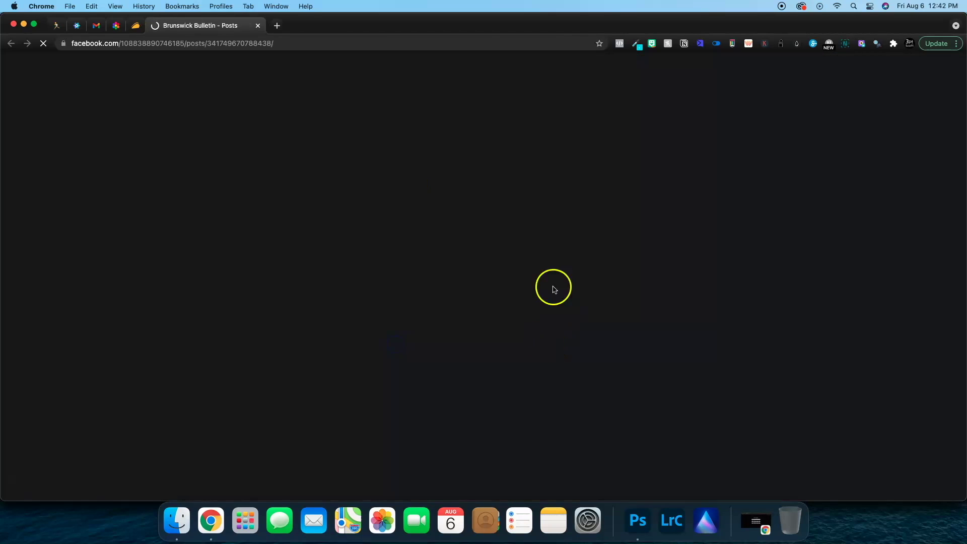
click(259, 26)
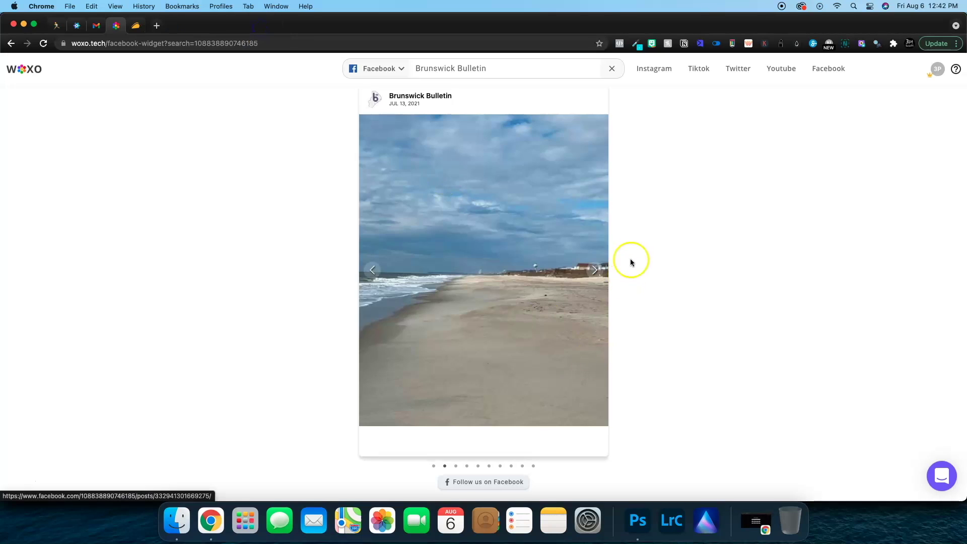
click(594, 269)
click(593, 269)
click(593, 270)
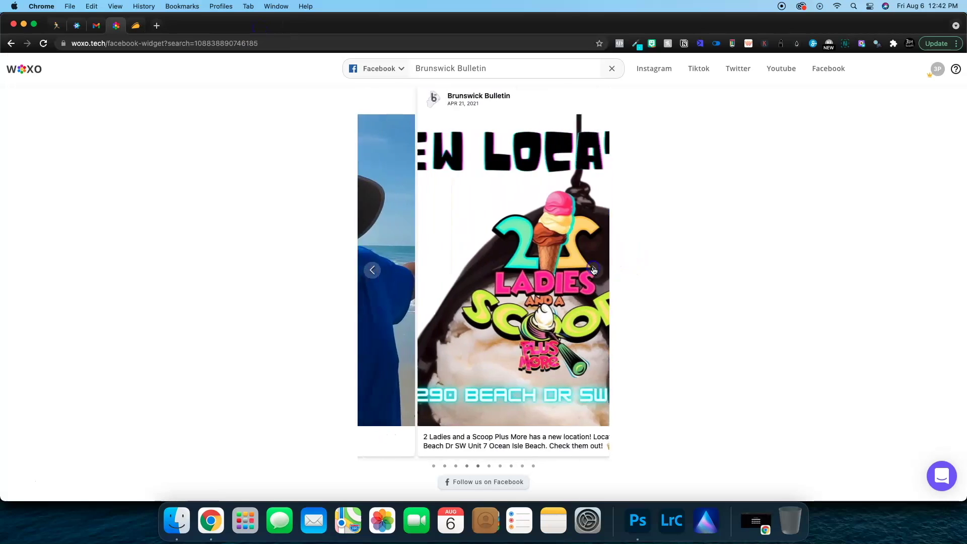
click(594, 270)
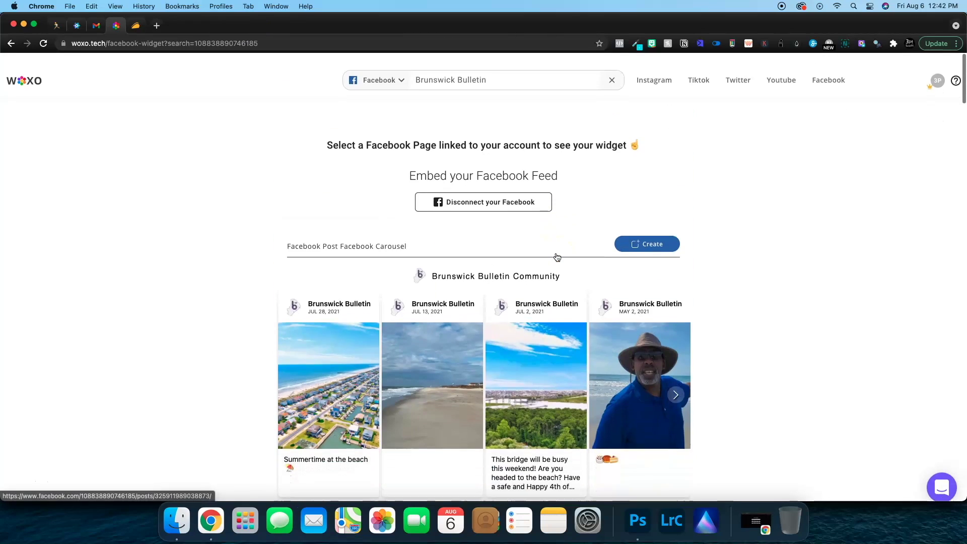
scroll(338, 302, down, 3)
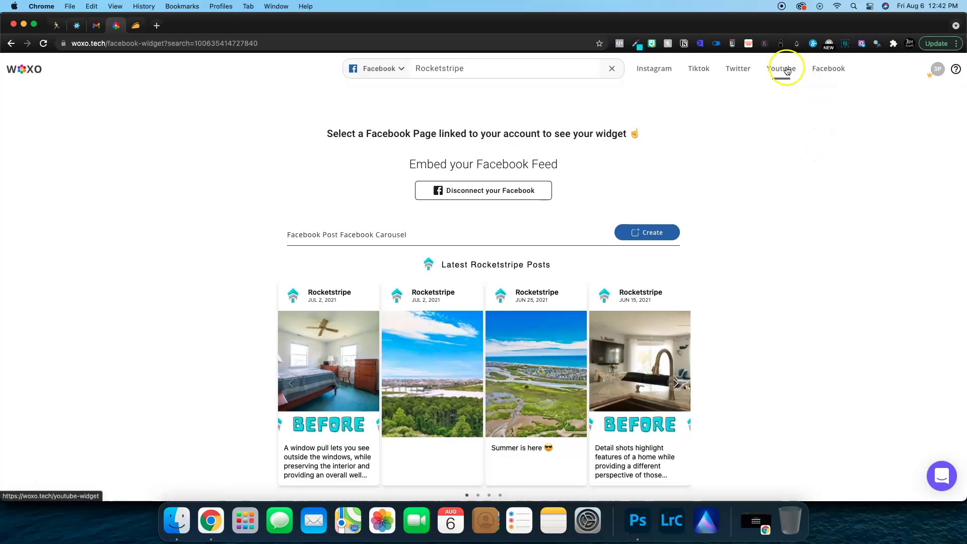
Step: Open the Twitter feed widgets and load the feed of the popular account elonmusk
click(736, 72)
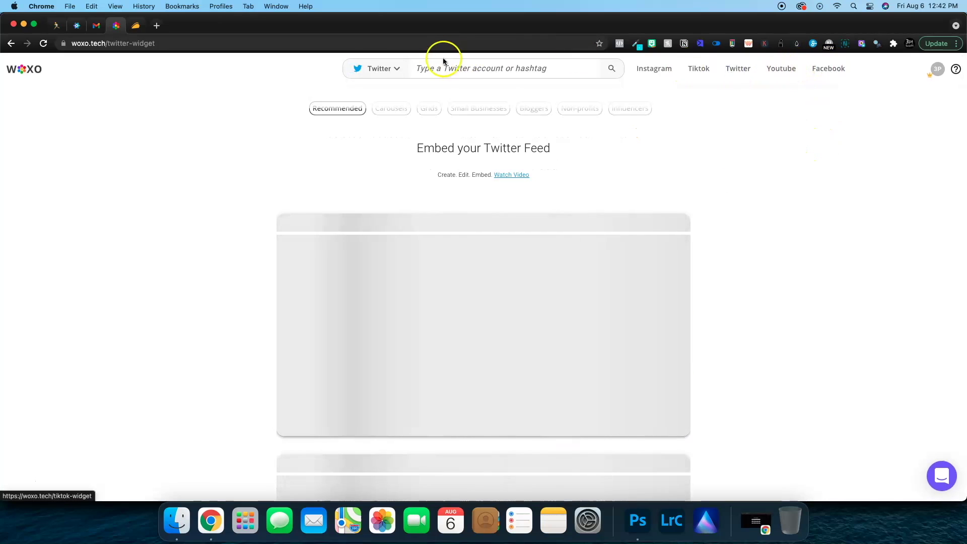
click(443, 66)
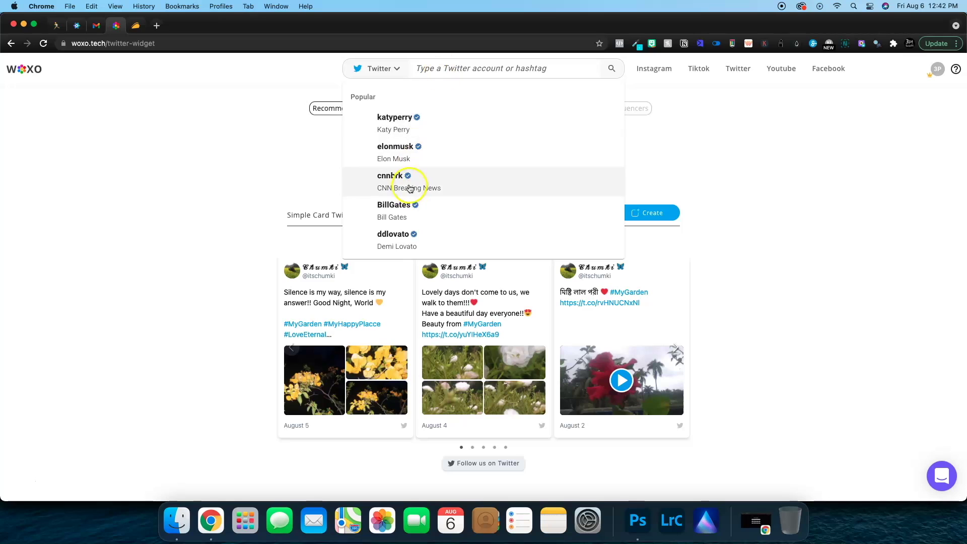
click(411, 150)
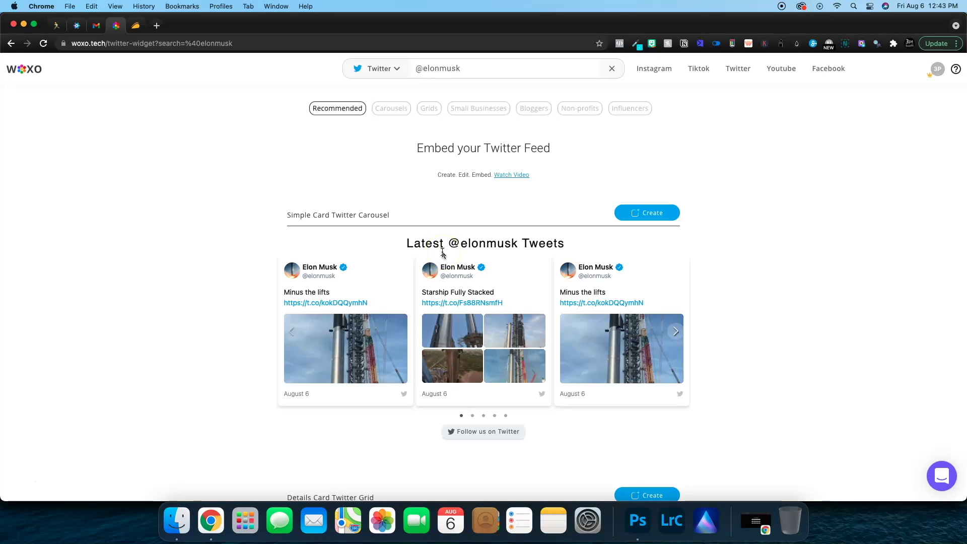
Step: Clear the account search in the Twitter widgets and look at the popular account suggestions
click(745, 69)
click(424, 72)
drag(497, 68, 267, 70)
key(BackSpace)
click(463, 76)
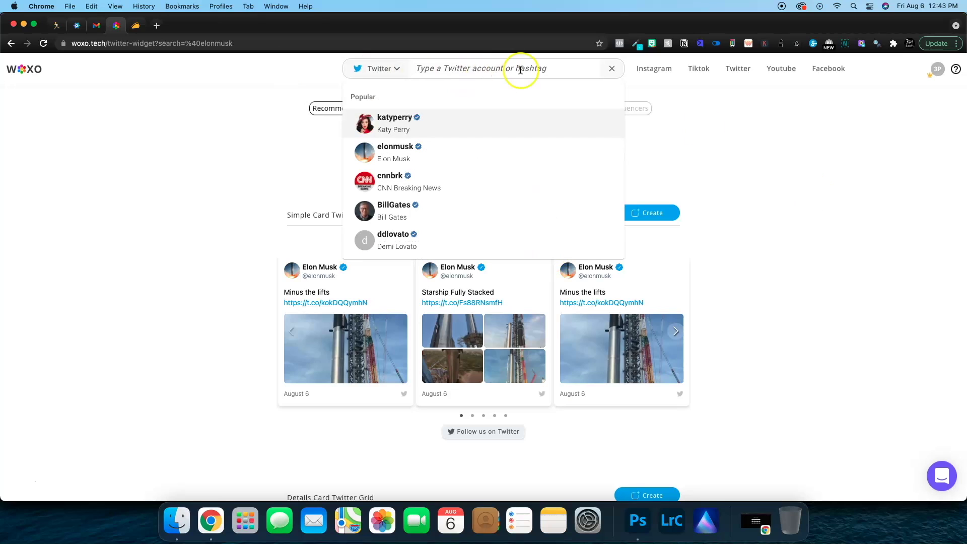
click(741, 153)
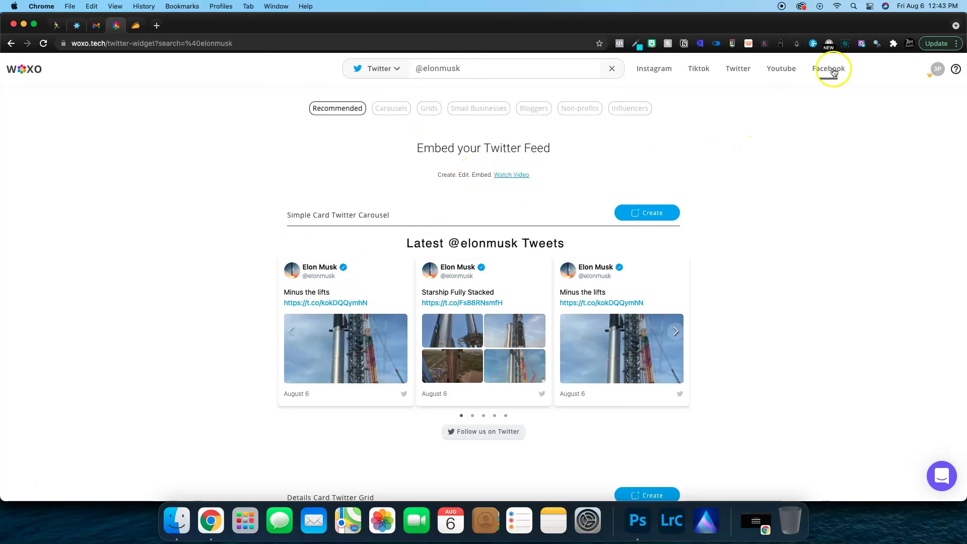
Step: Open the TikTok feed widgets, load the popular hashtag yougotthis and look through its carousel and slideshow widgets
click(692, 69)
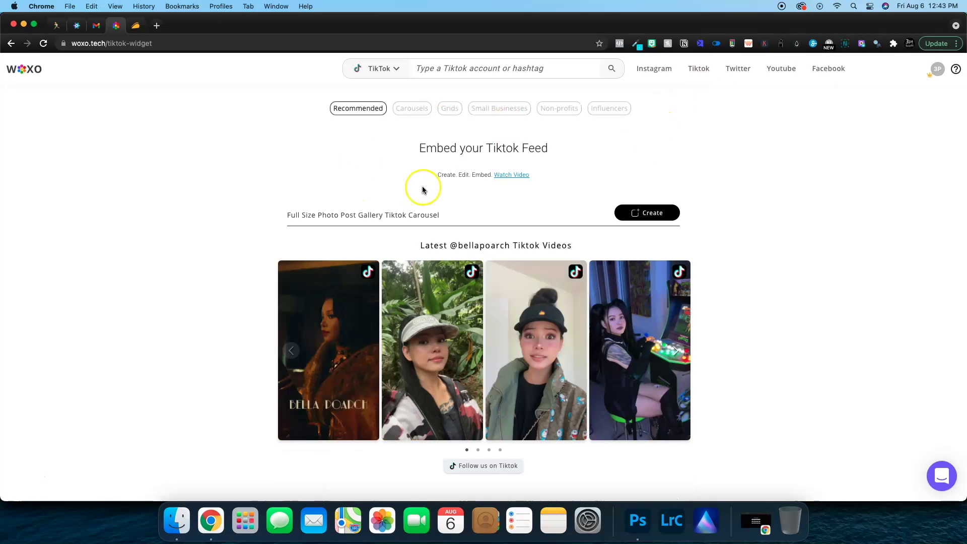
click(550, 71)
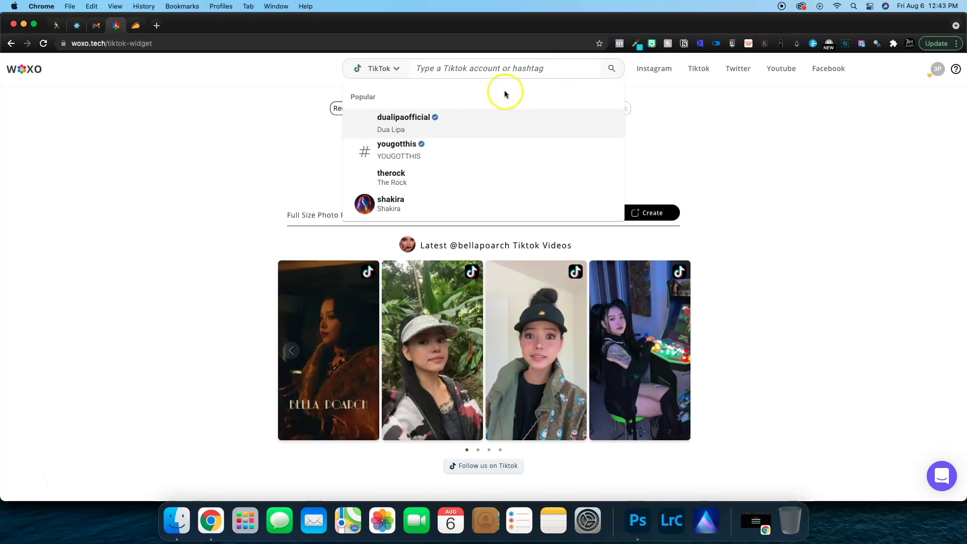
click(466, 150)
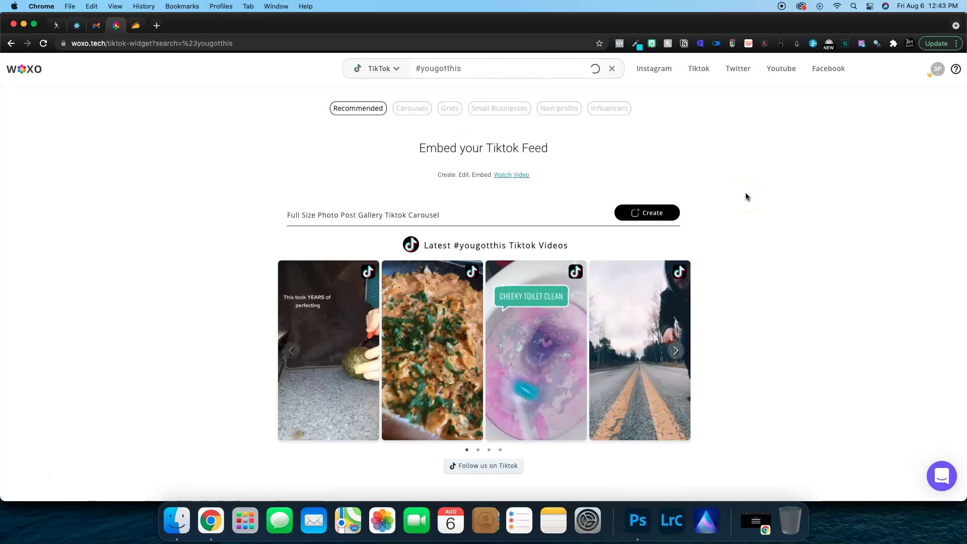
scroll(745, 192, down, 15)
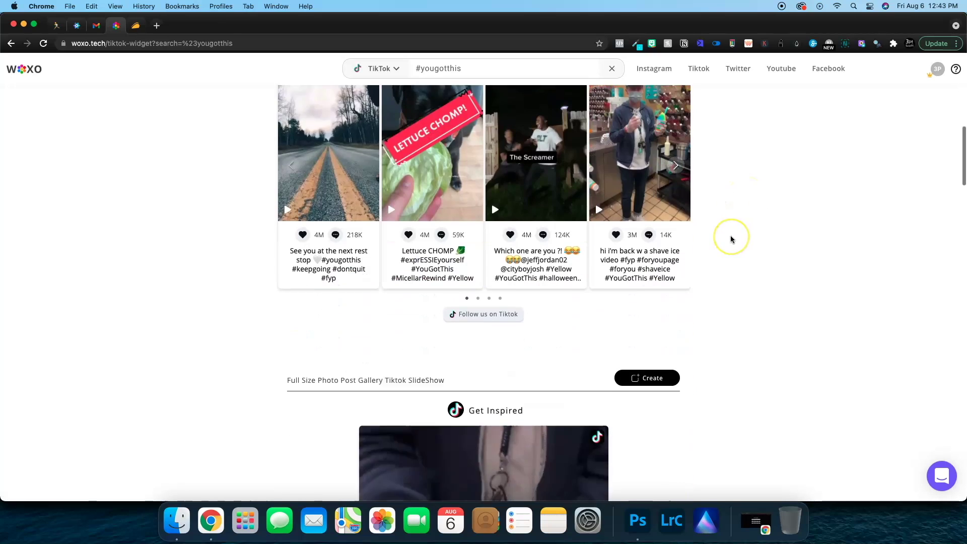
scroll(730, 239, up, 5)
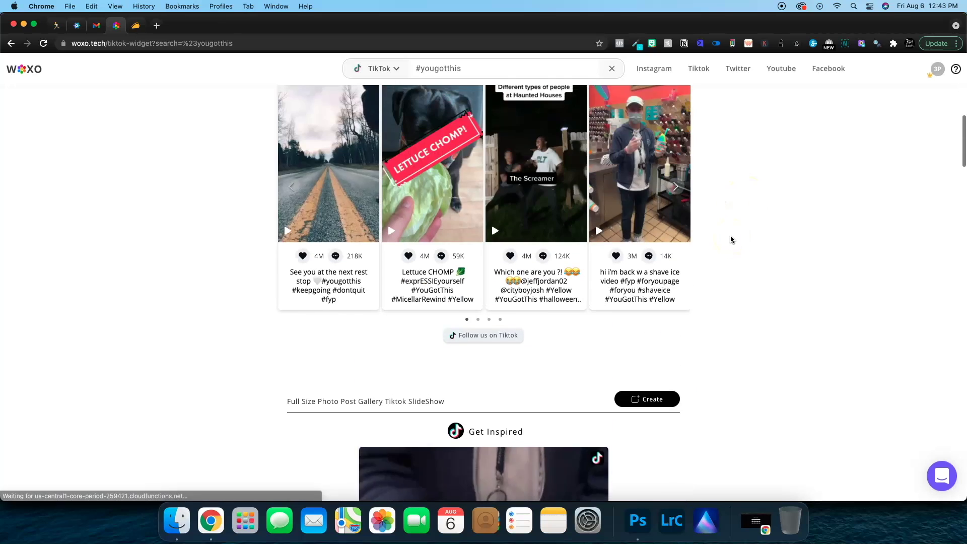
scroll(576, 222, up, 3)
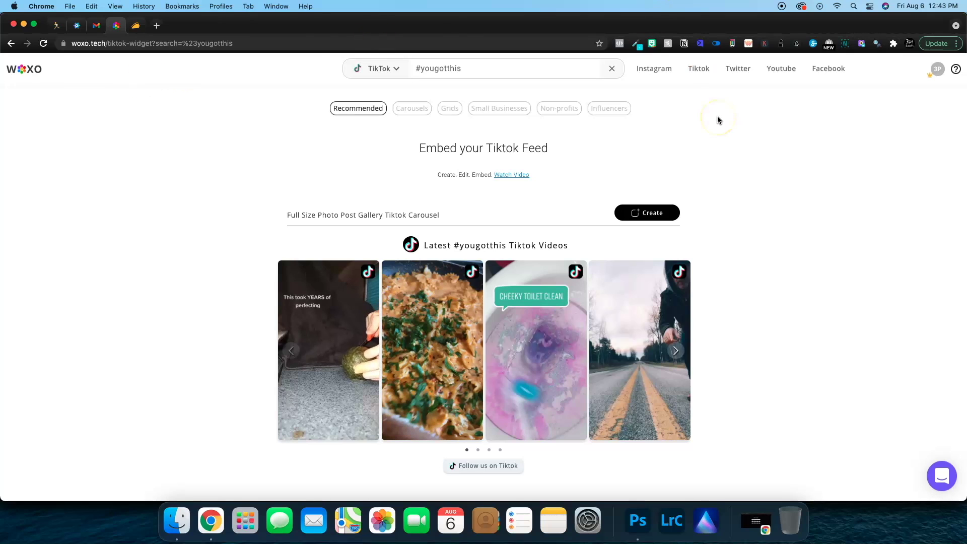
Step: Open the Instagram feed widgets, load the reviewer's own account by its handle and skim the first carousel and hero widgets
click(654, 69)
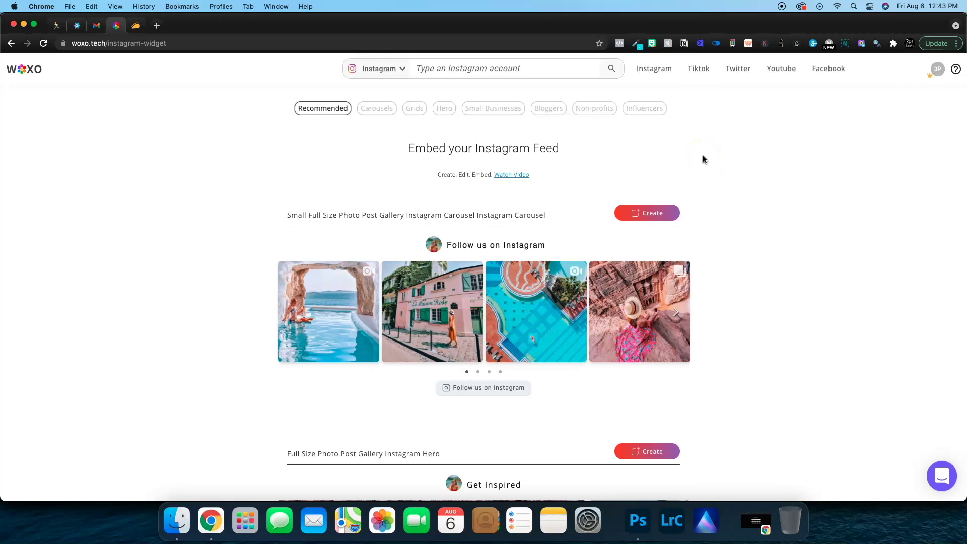
text(@3ptscott)
click(453, 92)
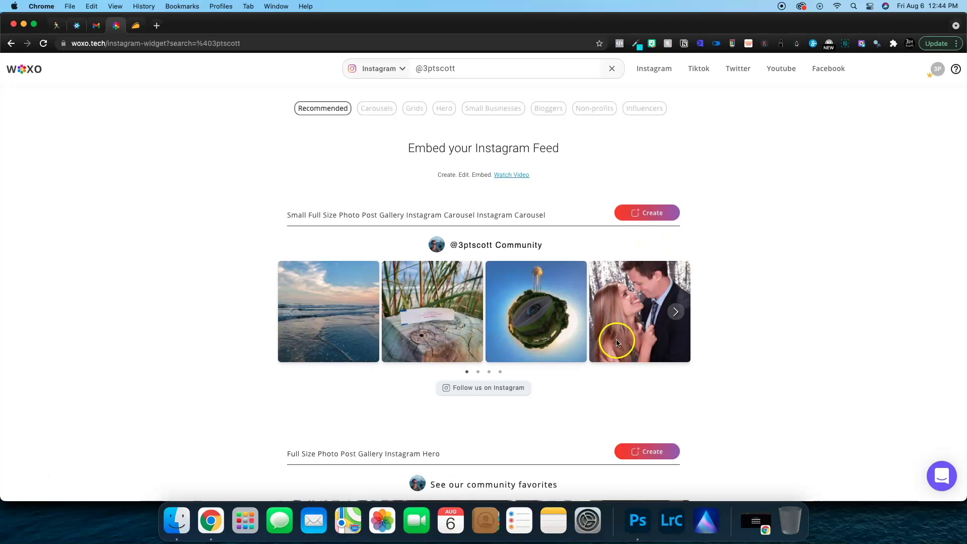
scroll(615, 339, down, 7)
scroll(616, 342, down, 12)
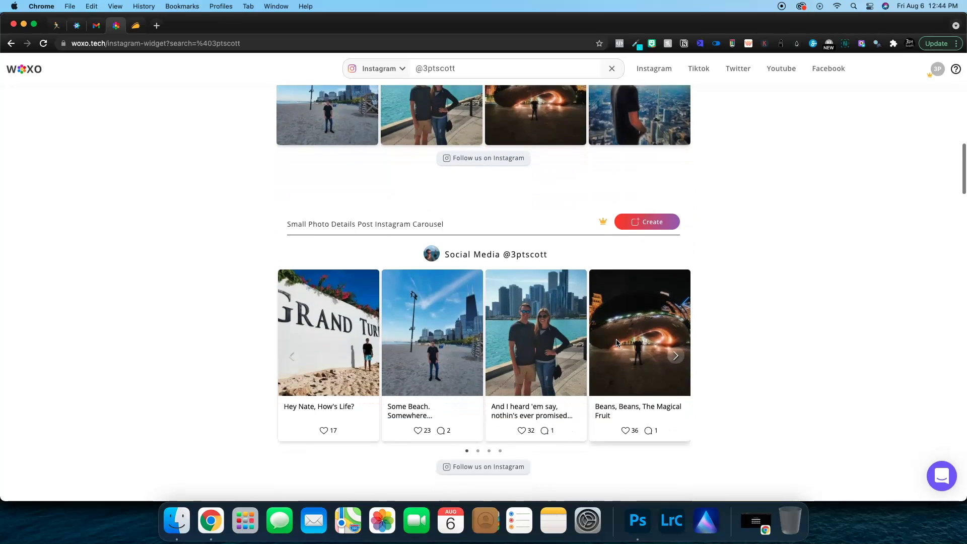
scroll(617, 342, up, 6)
scroll(617, 343, up, 16)
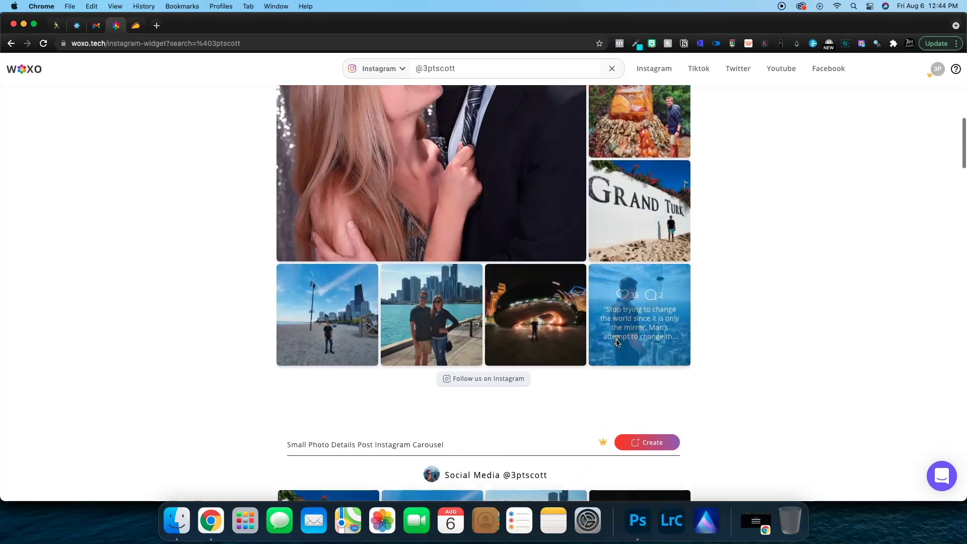
scroll(609, 172, up, 2)
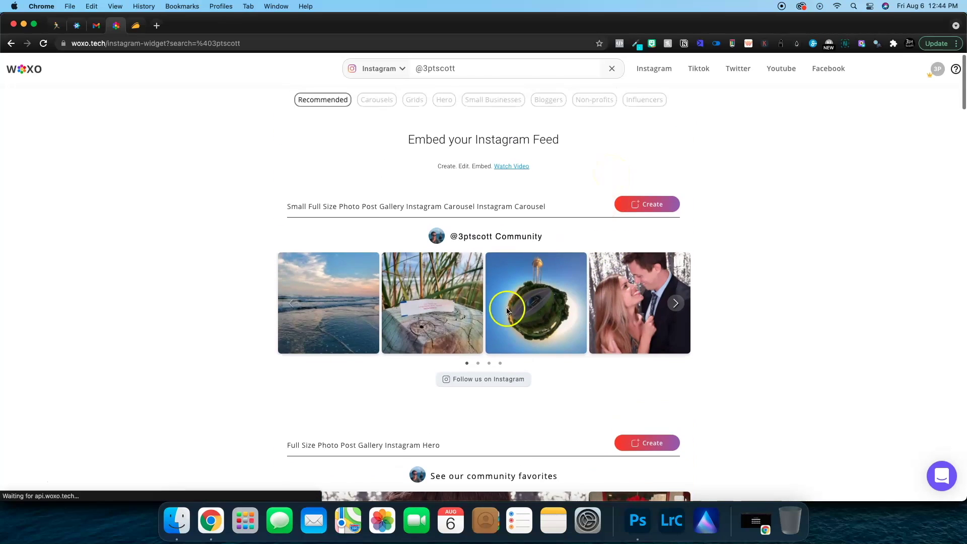
Step: Examine the Instagram widget designs for the loaded account, from the simple post grid to the Big Post SlideShow and Your Stories grid
scroll(675, 259, down, 10)
scroll(677, 259, down, 8)
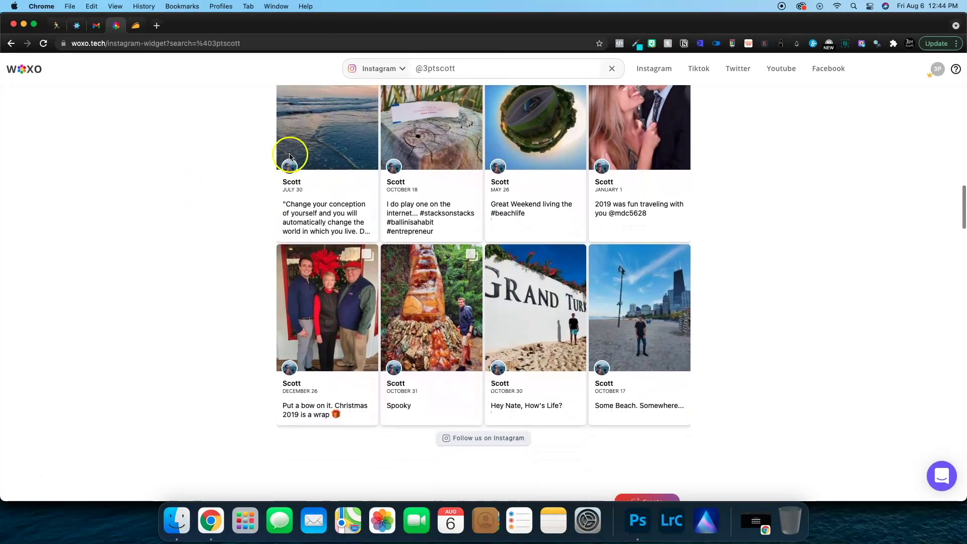
scroll(297, 169, up, 1)
scroll(381, 277, down, 6)
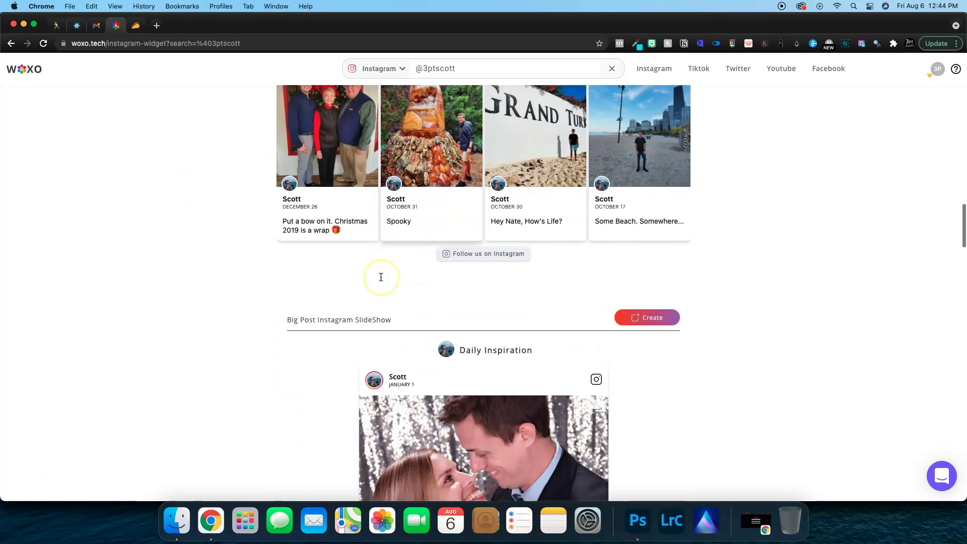
scroll(474, 333, down, 3)
scroll(474, 425, down, 6)
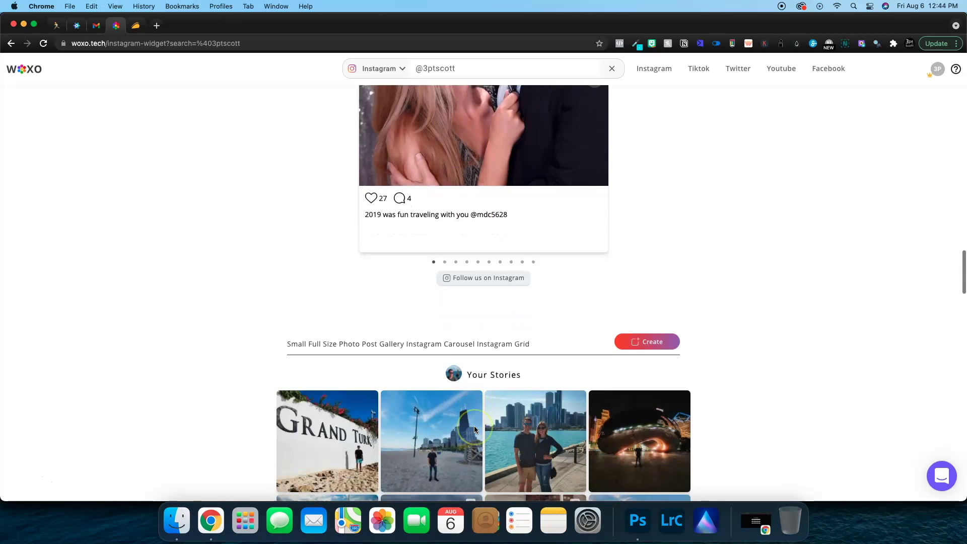
scroll(475, 429, down, 8)
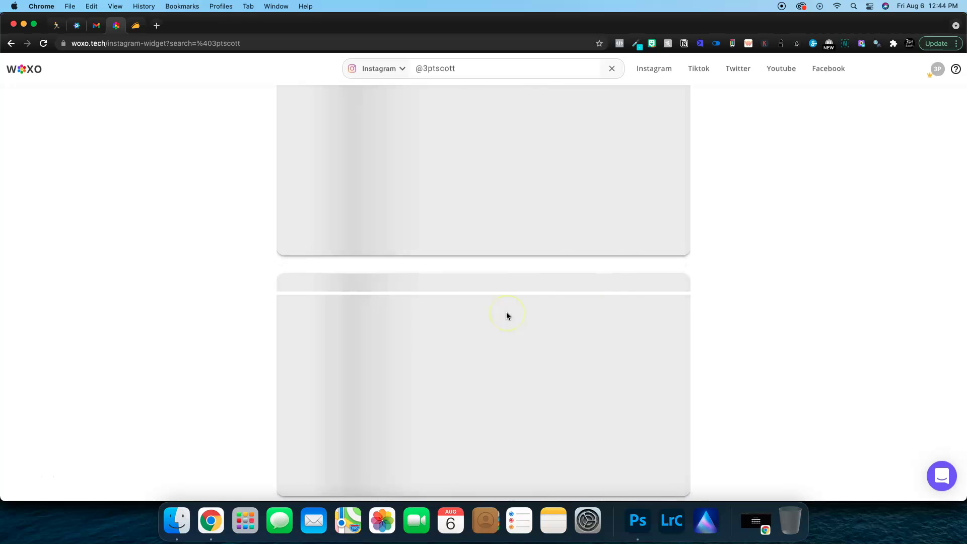
scroll(26, 71, down, 10)
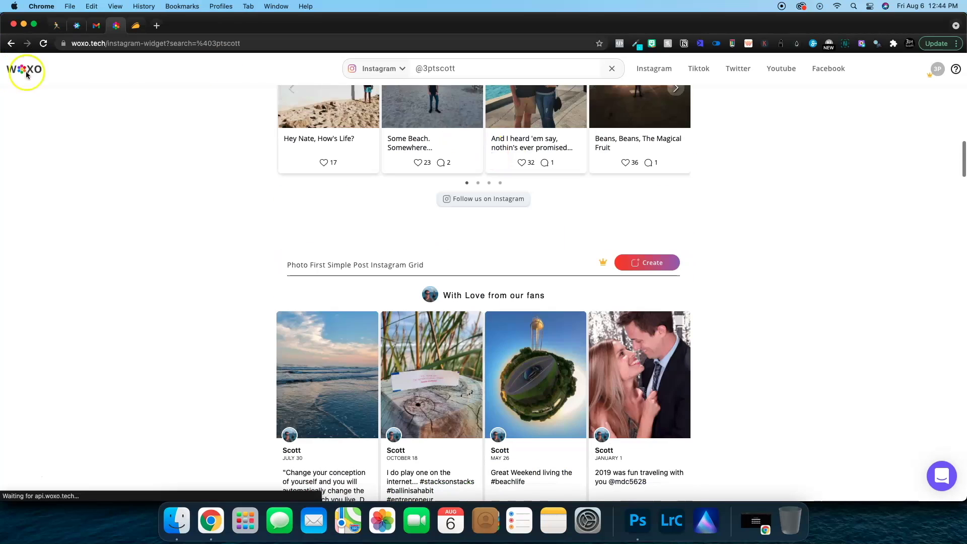
scroll(113, 96, up, 6)
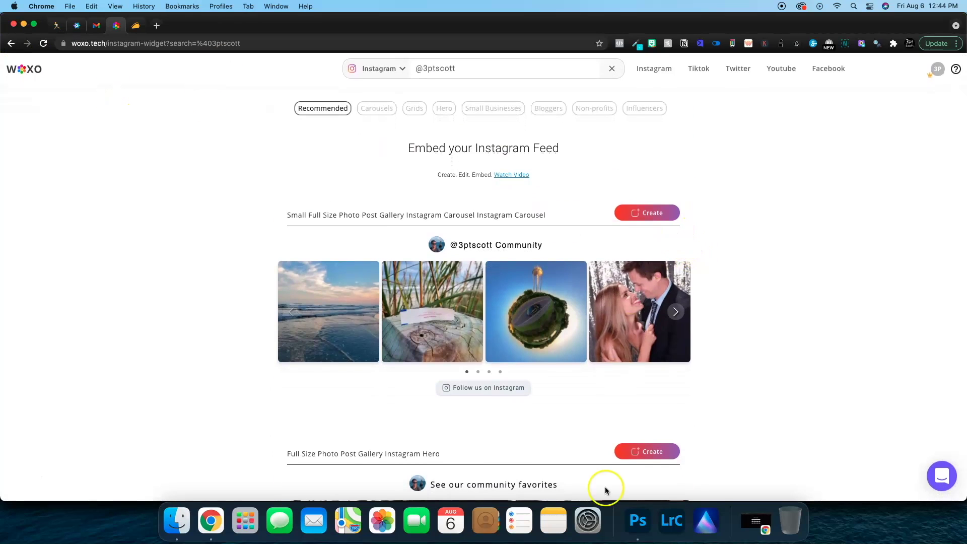
Step: Create a widget from the Full Size Photo Post Gallery Instagram Hero template and start its installation
scroll(640, 427, down, 10)
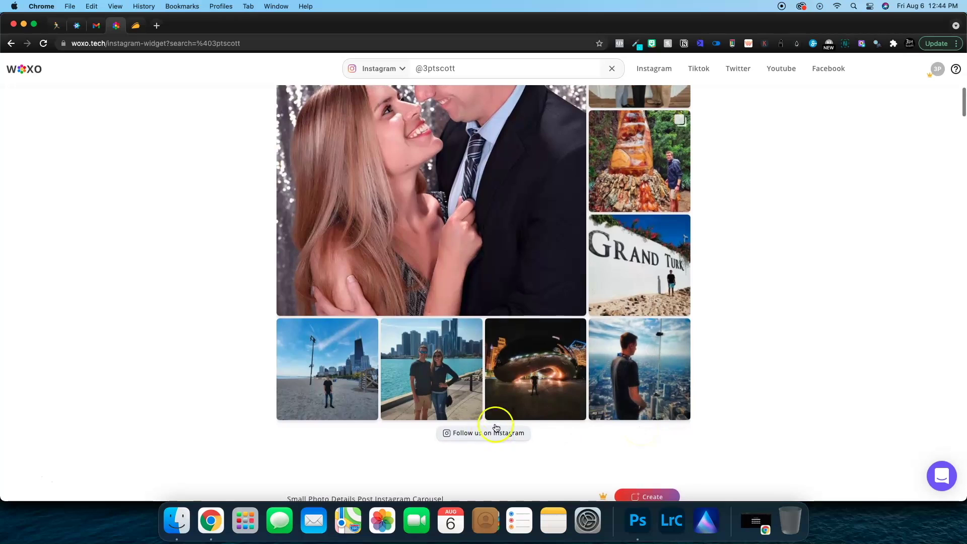
scroll(706, 125, up, 6)
click(644, 174)
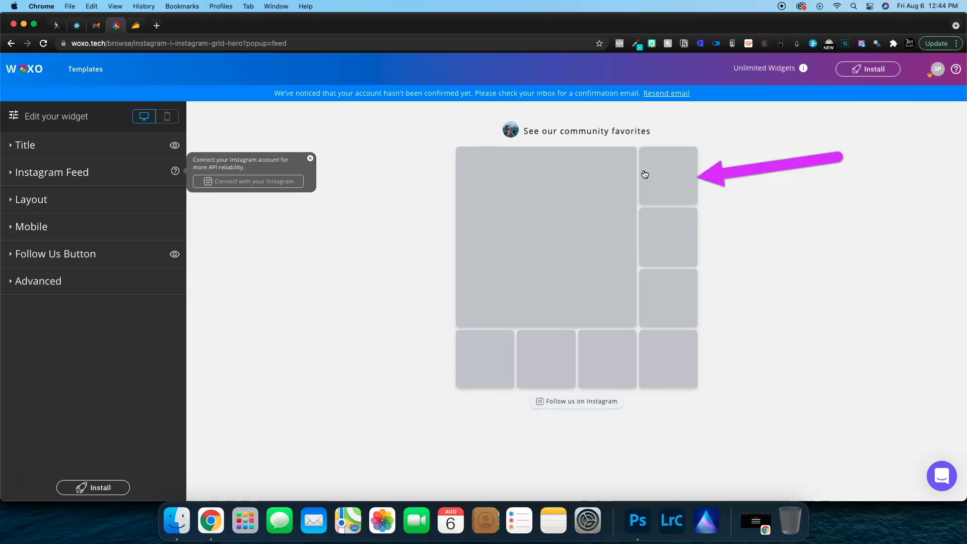
click(870, 71)
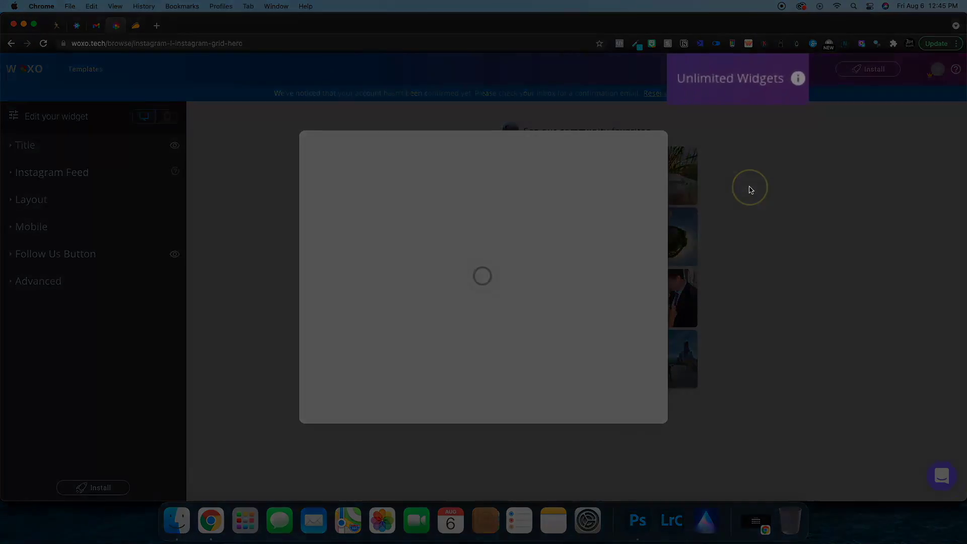
Step: Switch to the AppSumo deal page and compare the premium widget allowances of the three license tiers
click(135, 24)
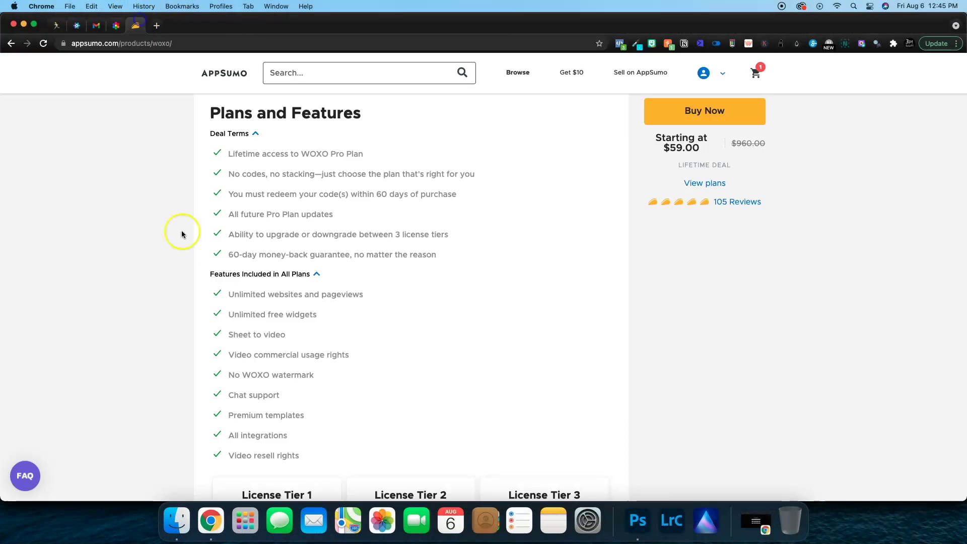
scroll(237, 286, down, 10)
scroll(263, 216, up, 3)
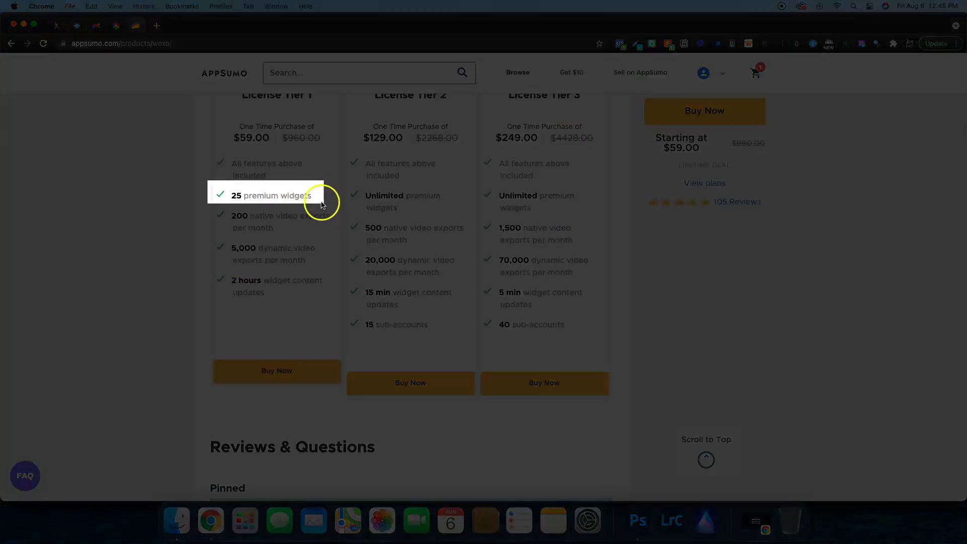
scroll(283, 151, up, 2)
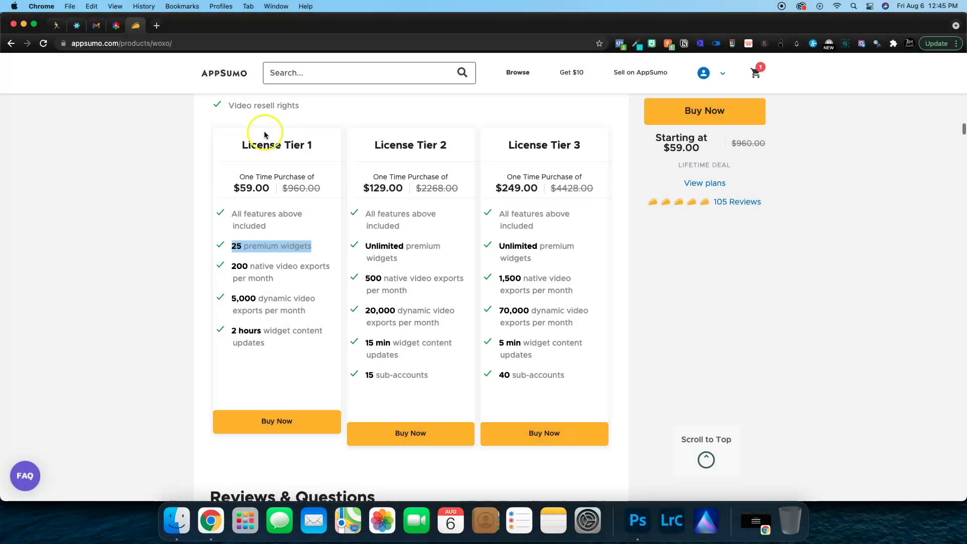
Step: Return to WOXO and copy the Instagram hero widget's complete embed code
click(121, 26)
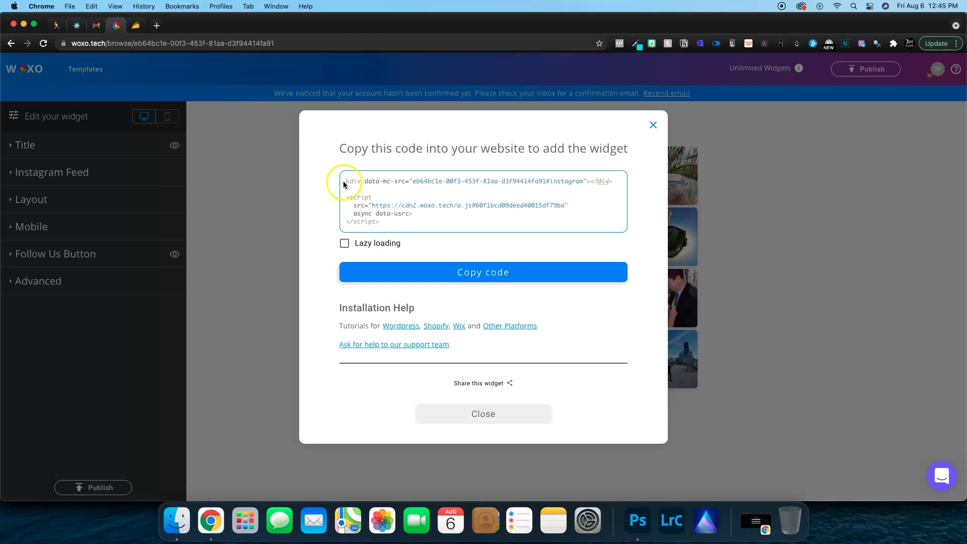
drag(431, 223, 316, 130)
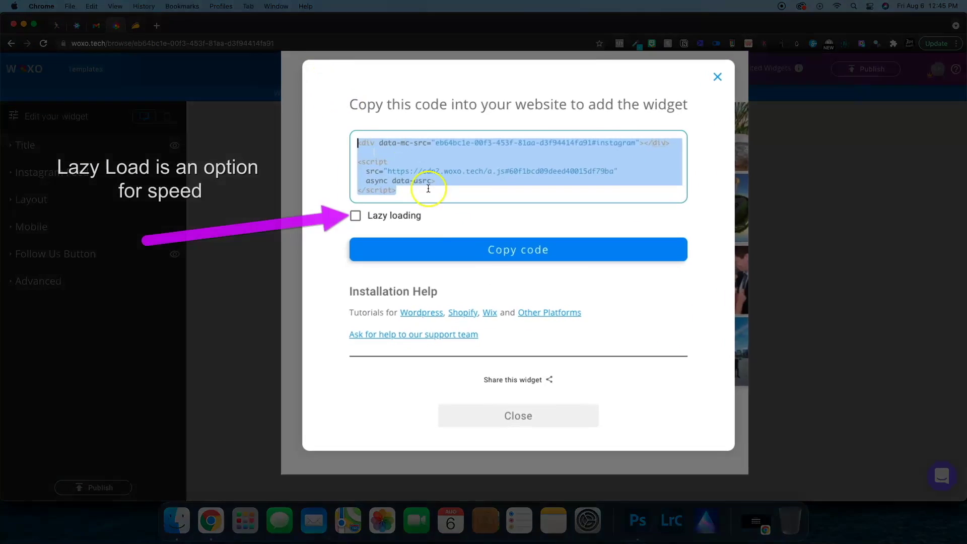
click(466, 272)
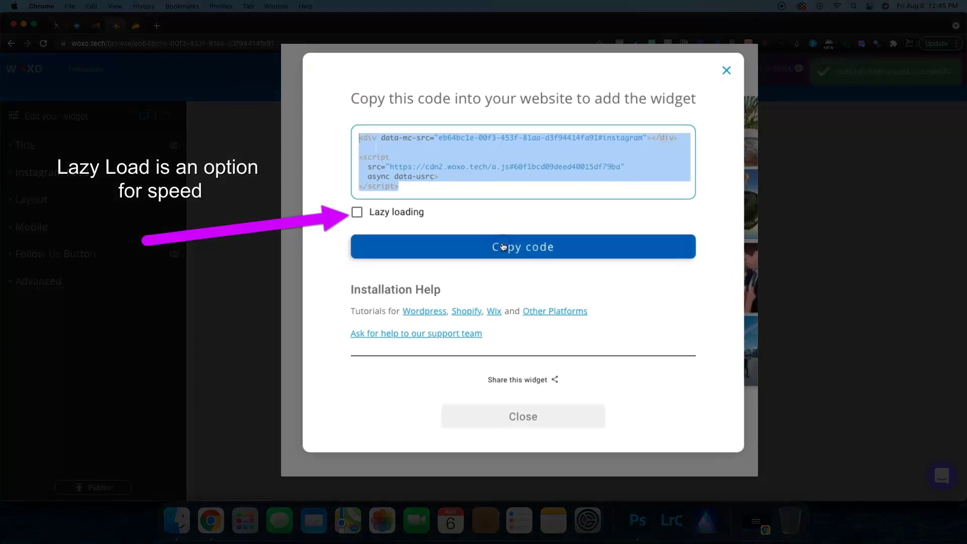
Step: Switch to the aiPROFITz WordPress site, start a new page and open it in Elementor
click(119, 28)
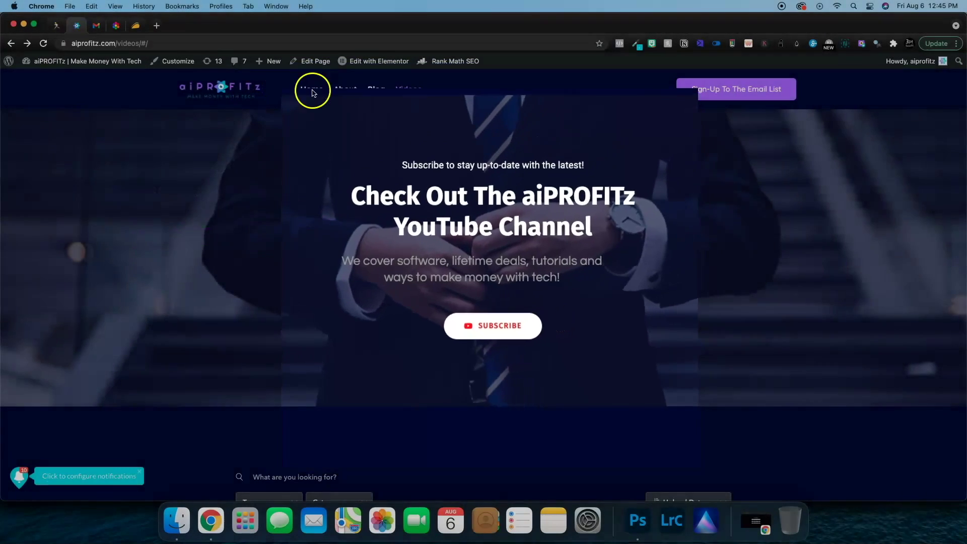
mouse_move(103, 74)
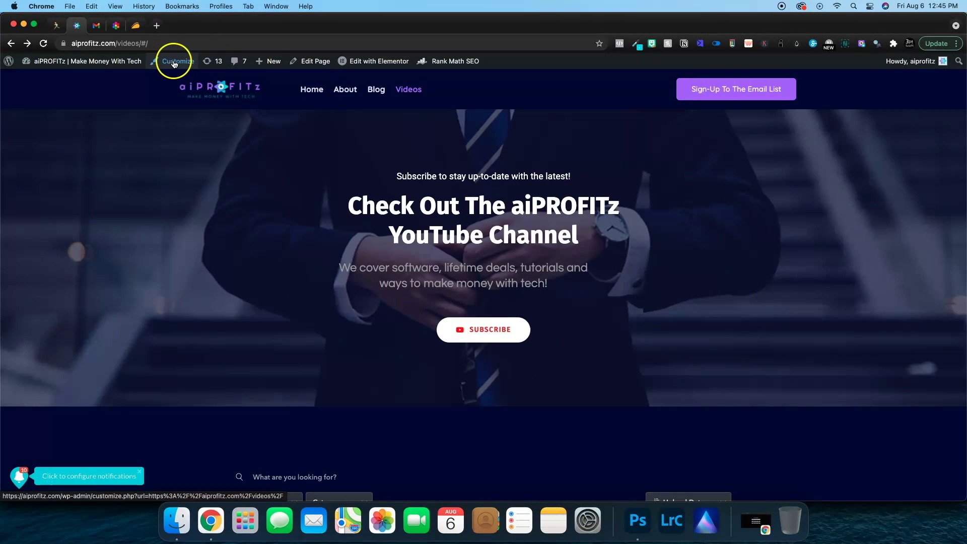
click(277, 64)
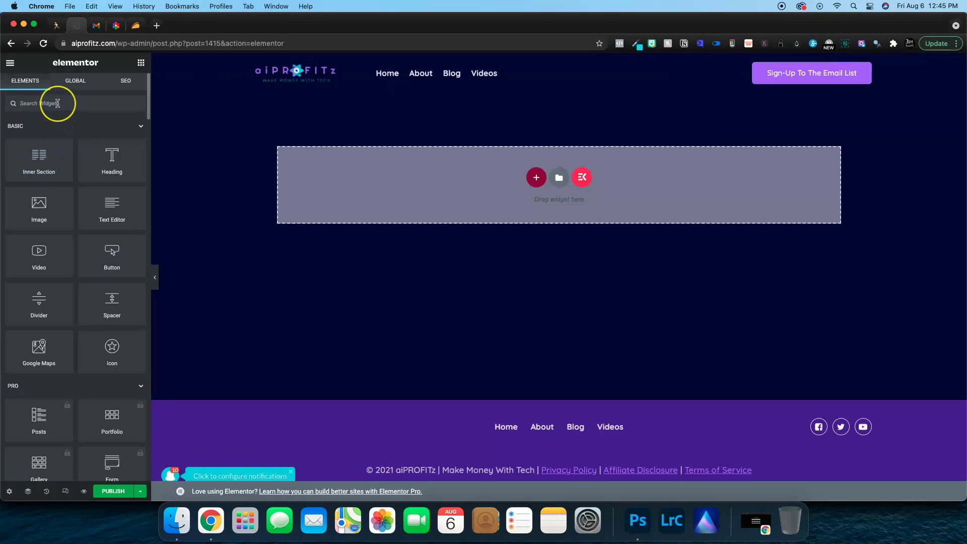
Step: Find the HTML widget in Elementor, place it on the blank page and paste the copied WOXO embed code into it
click(58, 103)
text(htm)
drag(39, 136, 478, 161)
key(super+v)
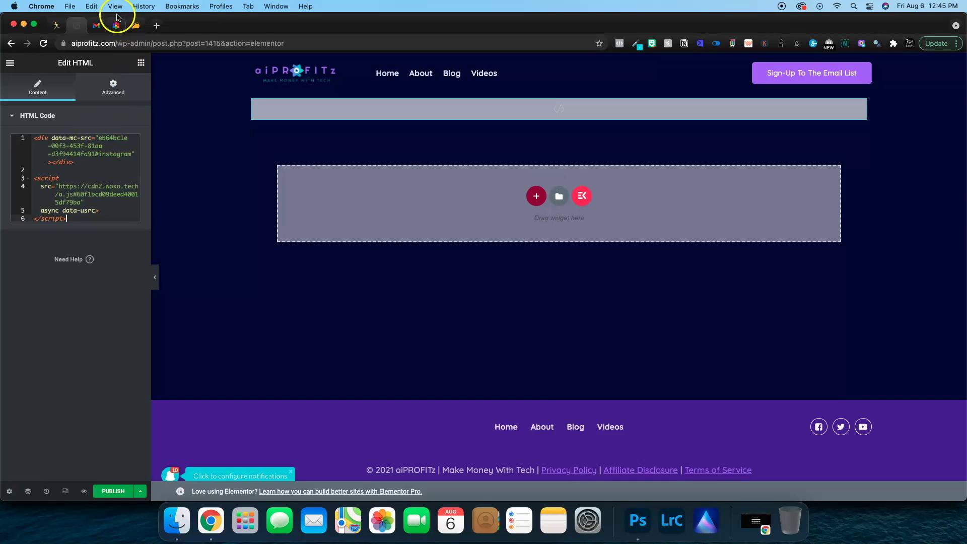
Step: Publish the Elementor page containing the WOXO embed code and open its live view to check the widget
click(118, 24)
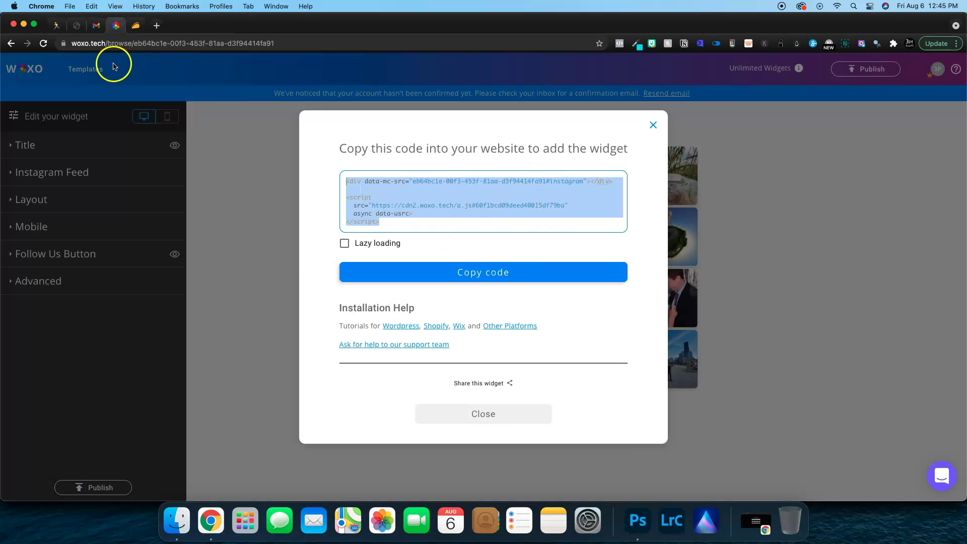
click(87, 29)
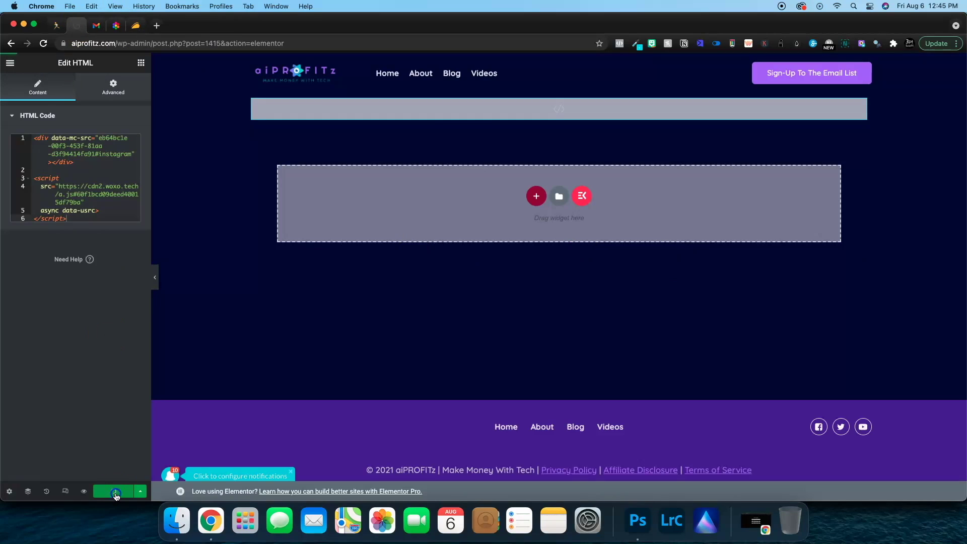
click(27, 59)
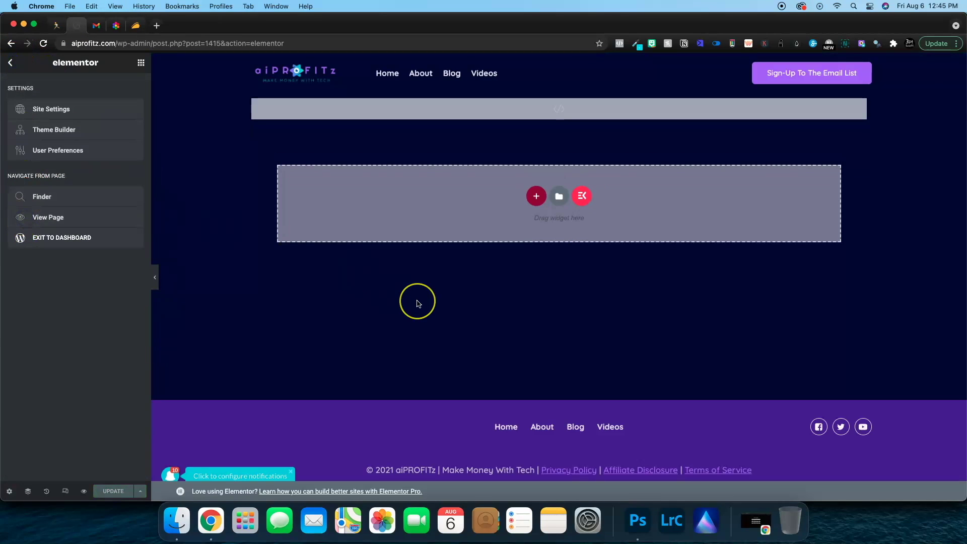
click(69, 220)
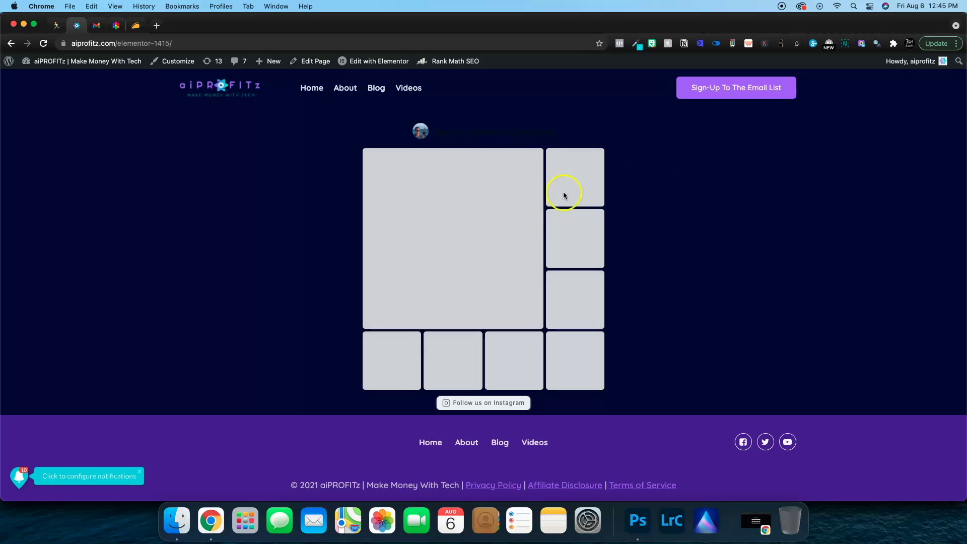
drag(460, 223, 477, 224)
drag(549, 224, 446, 120)
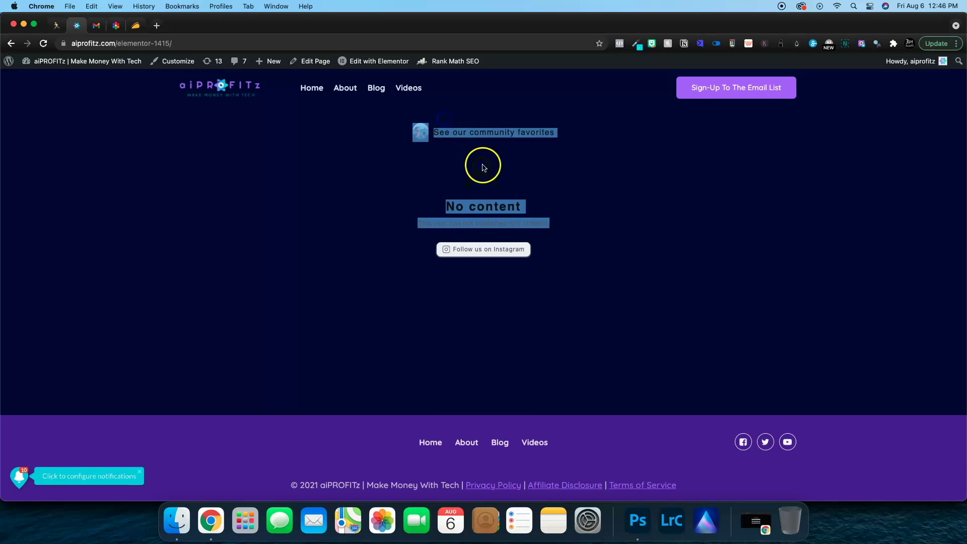
Step: Copy the live page's address, open it in an incognito window and inspect the Instagram widget and its title
click(226, 44)
key(super+c)
key(BackSpace)
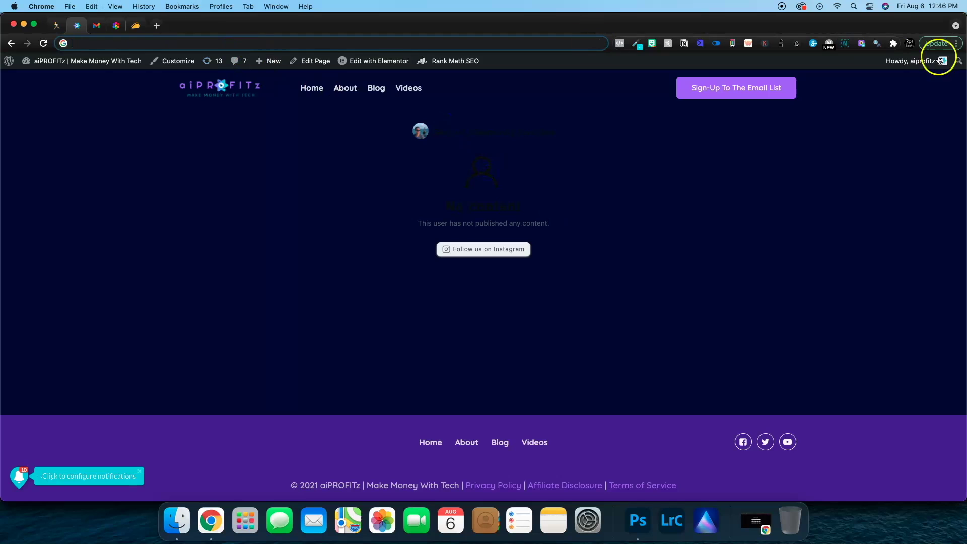
click(955, 44)
click(892, 107)
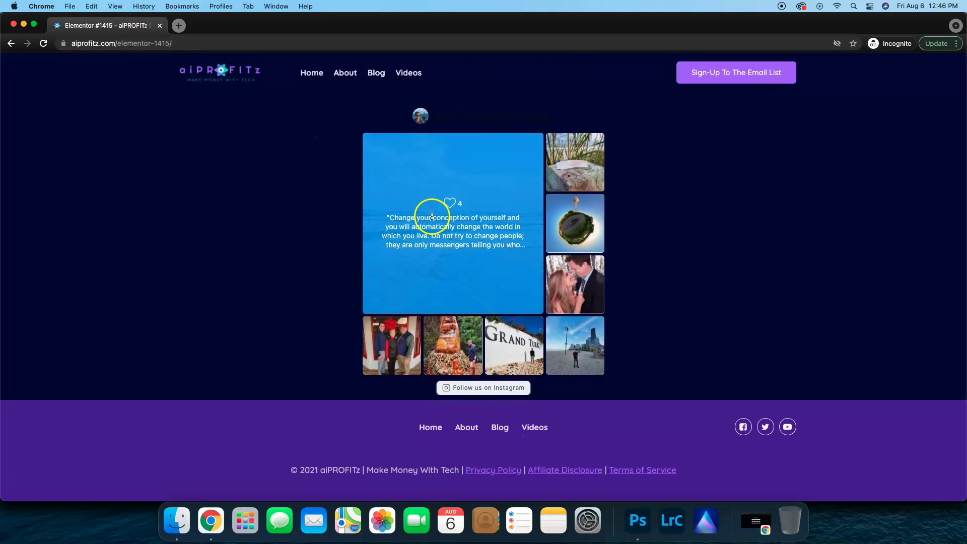
drag(663, 358, 318, 95)
click(456, 106)
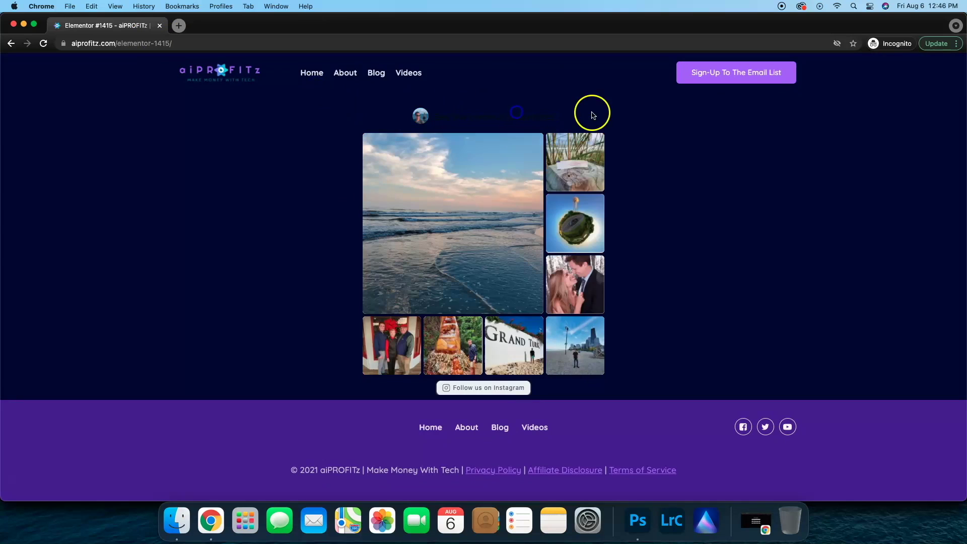
triple_click(506, 124)
click(532, 118)
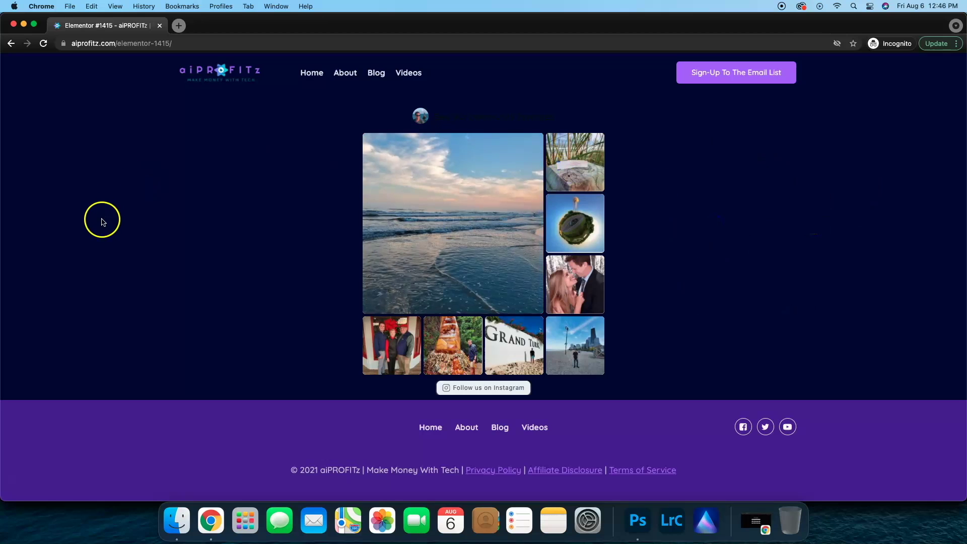
Step: Close the incognito window, return to the WOXO widget editor and set the title color to white (FFFFFF)
click(159, 25)
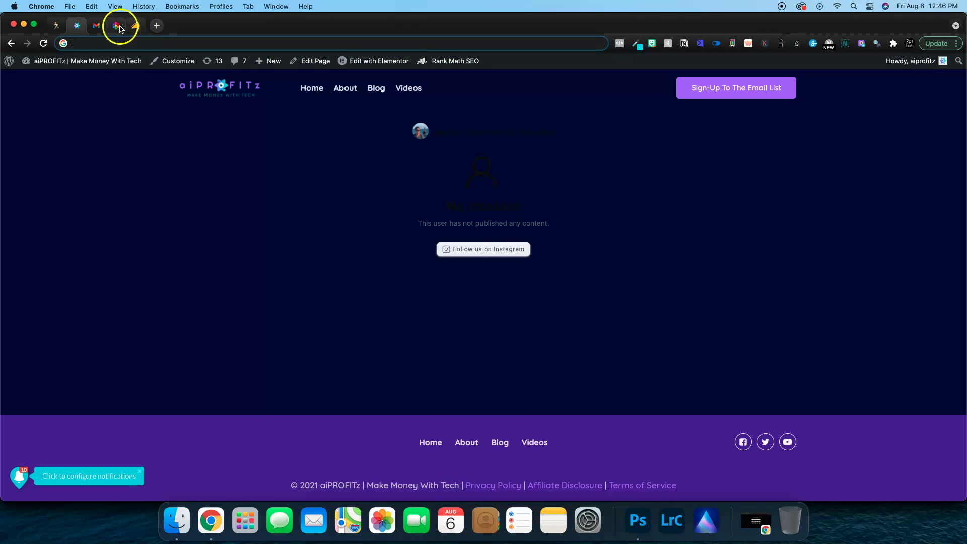
click(133, 27)
click(123, 26)
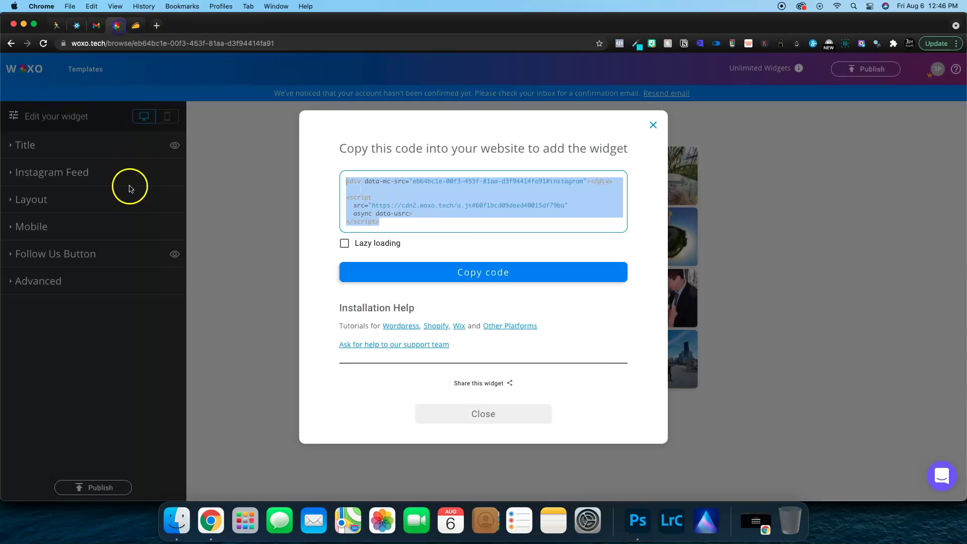
click(187, 196)
click(26, 144)
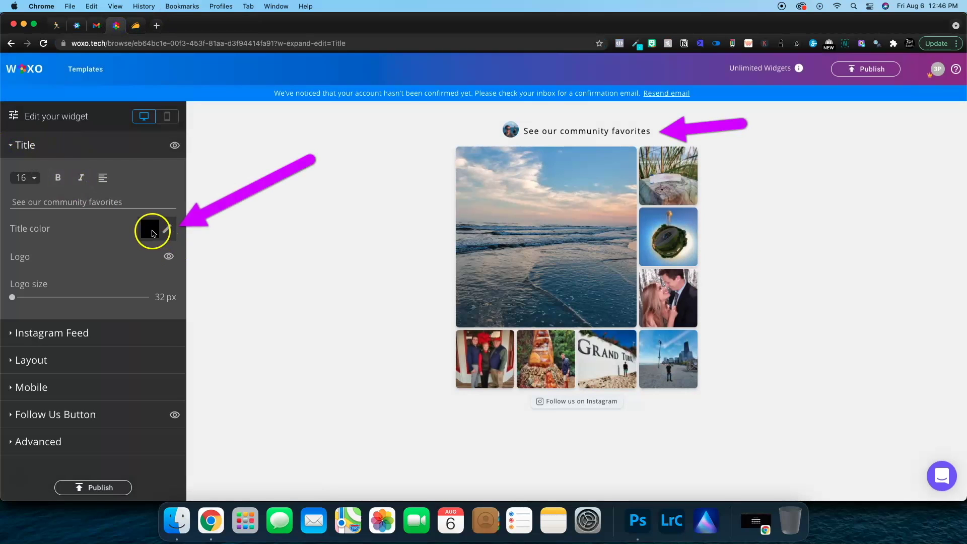
click(152, 231)
drag(175, 275, 73, 202)
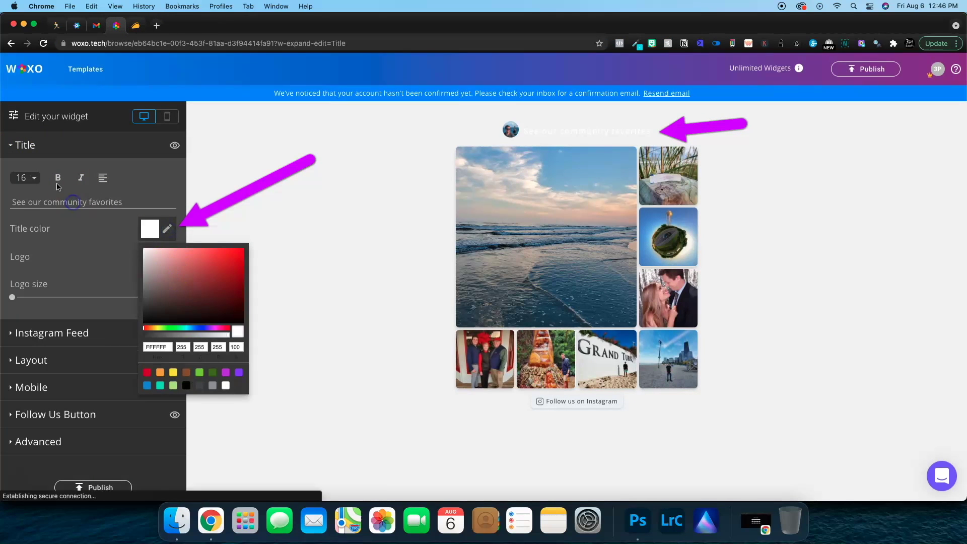
click(251, 209)
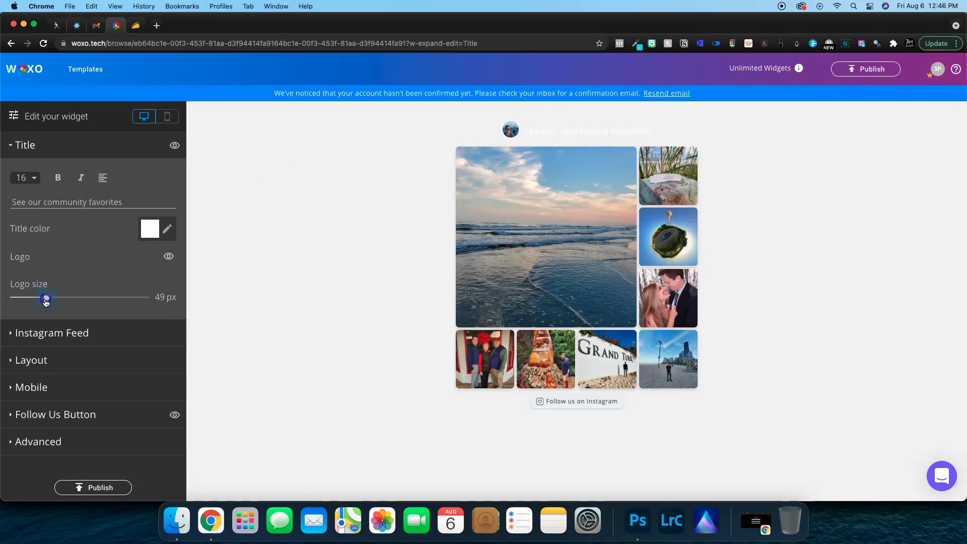
Step: Set the widget's logo size to 68 px and hide the logo
drag(45, 301, 84, 301)
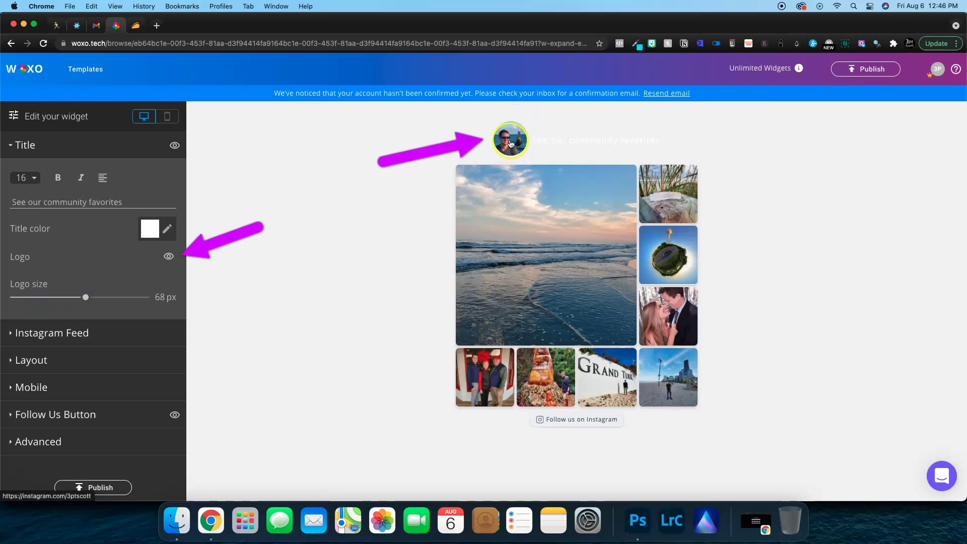
click(169, 256)
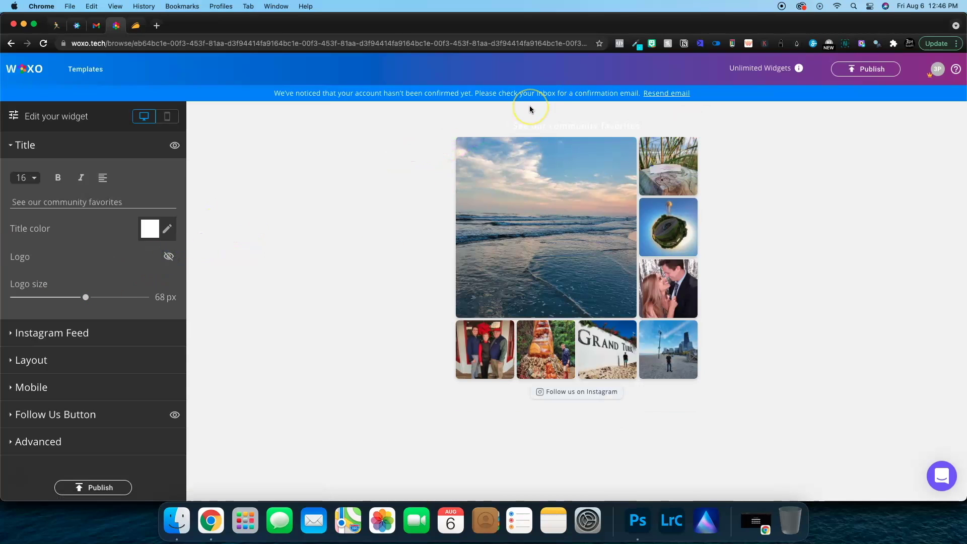
Step: Look through the widget's Instagram Feed, Layout, Mobile, Follow Us Button and Advanced settings, including the custom CSS
click(49, 332)
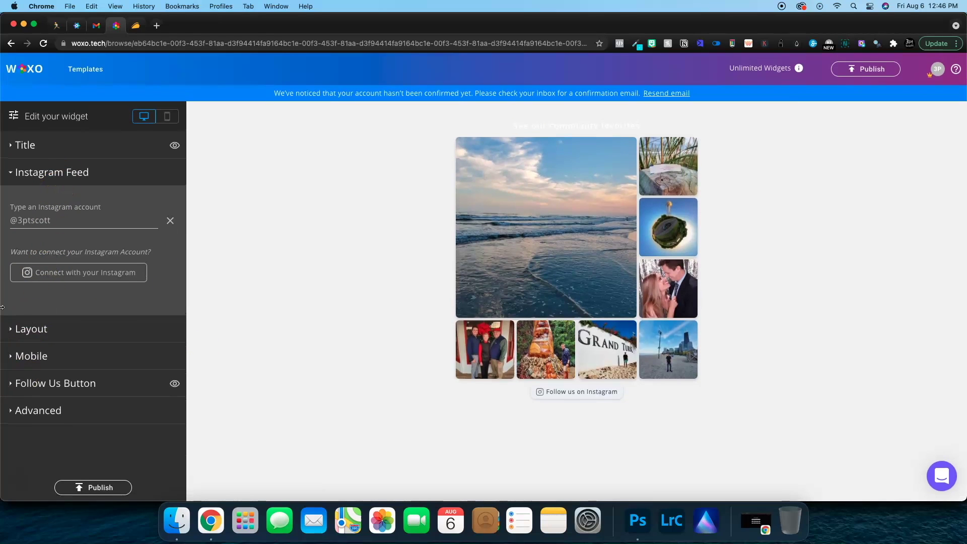
click(13, 336)
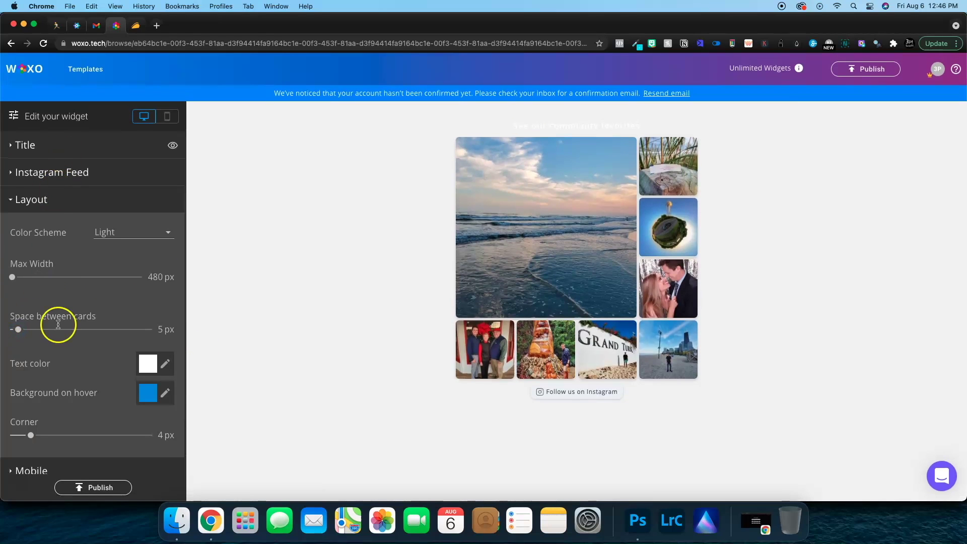
scroll(58, 353, down, 3)
click(58, 404)
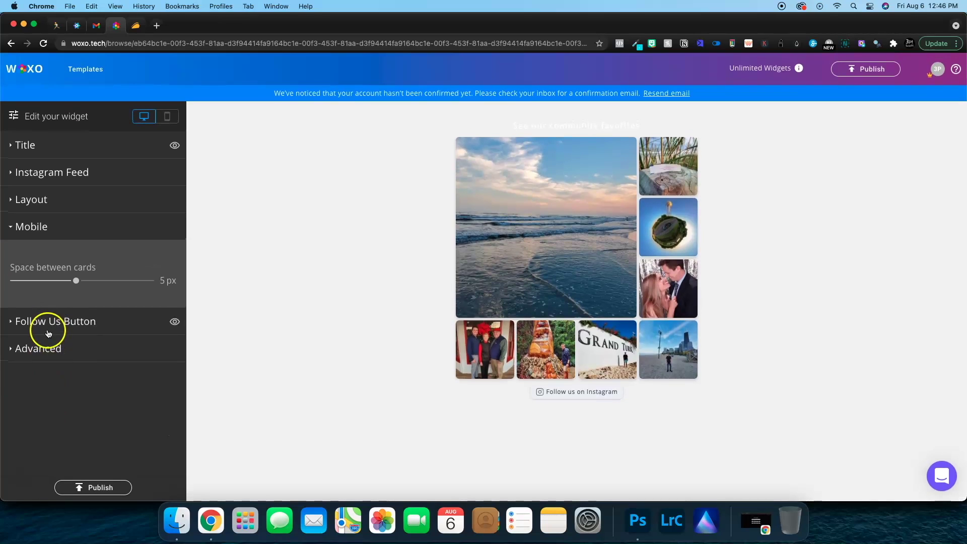
click(49, 332)
triple_click(106, 310)
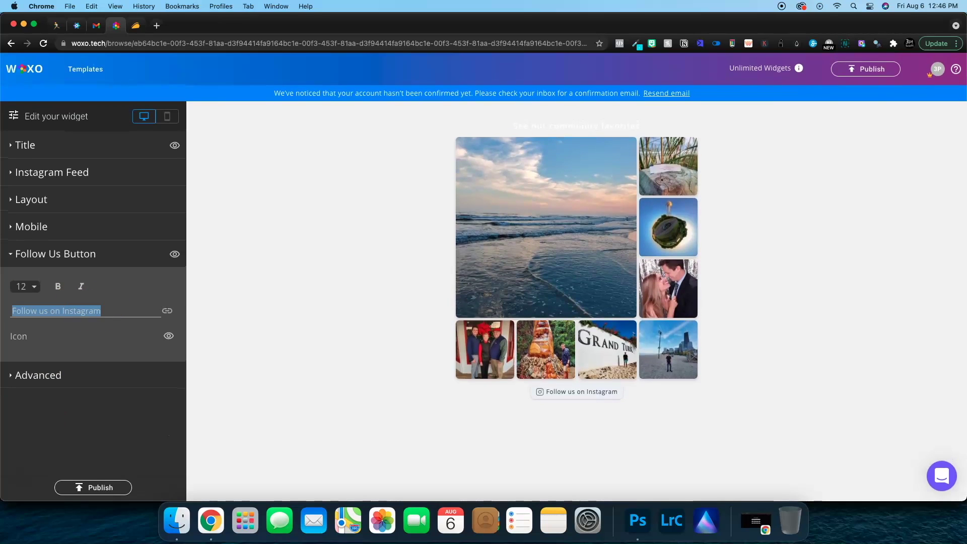
click(58, 374)
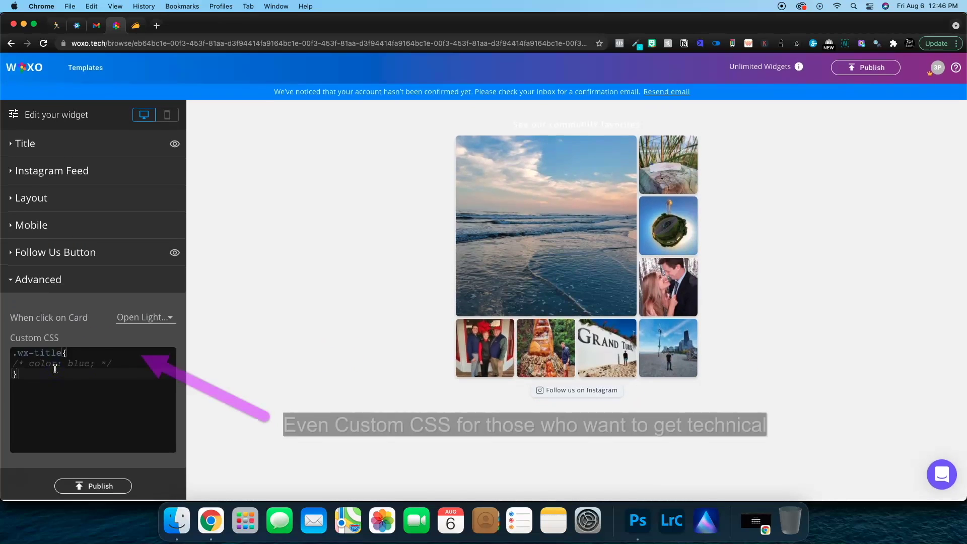
Step: Publish the updated widget, load the WordPress page in a new incognito window, dismiss the notification prompt and check the widget title
click(862, 72)
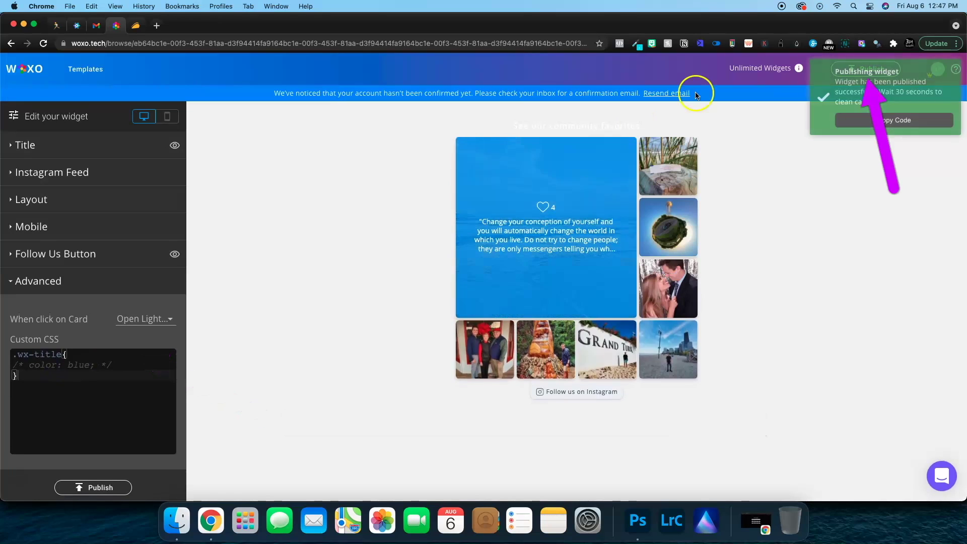
click(941, 43)
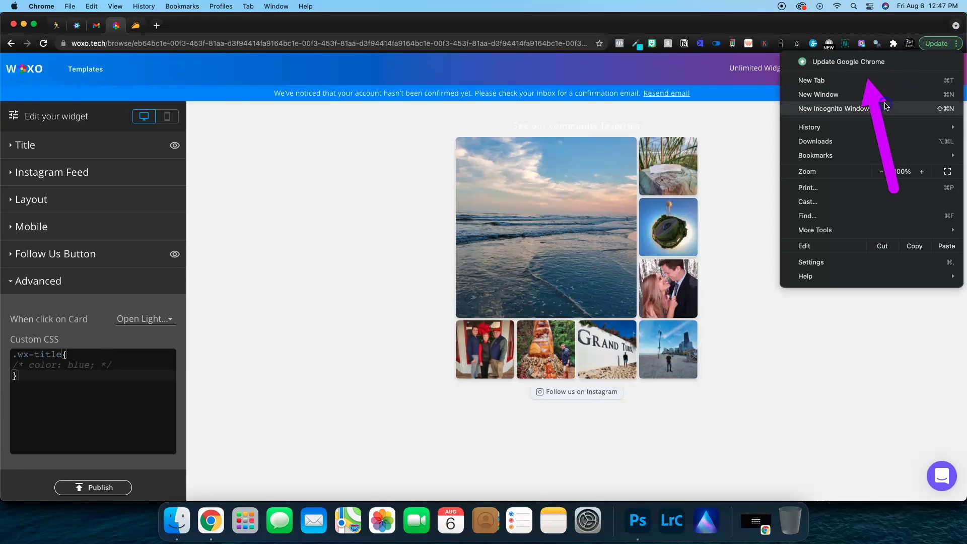
click(889, 113)
key(super+v)
key(Return)
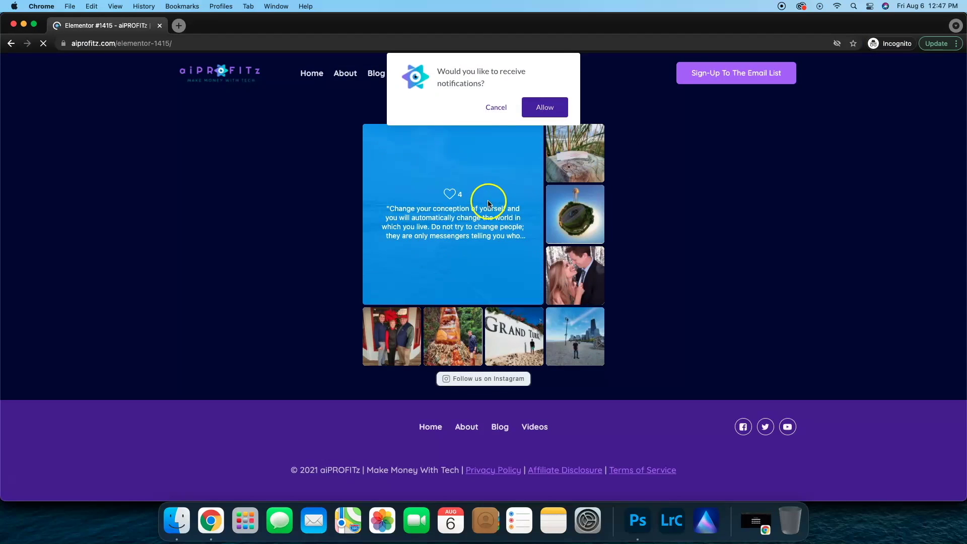
click(495, 106)
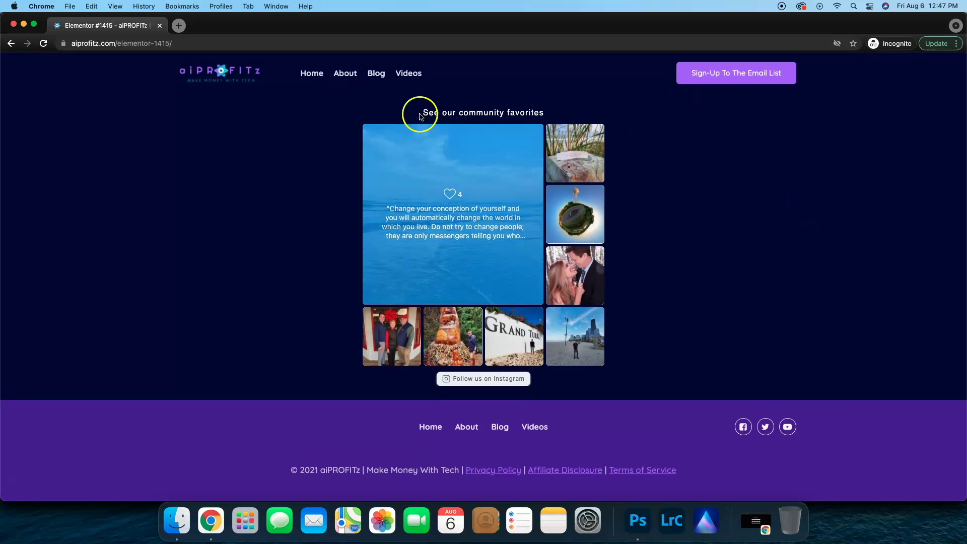
drag(419, 116, 576, 112)
click(574, 110)
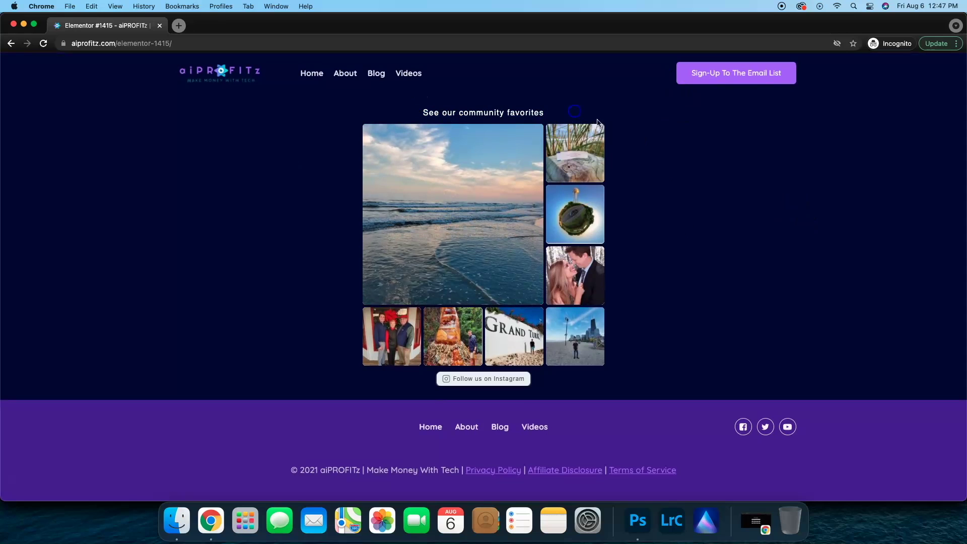
Step: Close the incognito window and switch to the AppSumo deal page to compare the tiers' premium widget and sub-account allowances
click(159, 25)
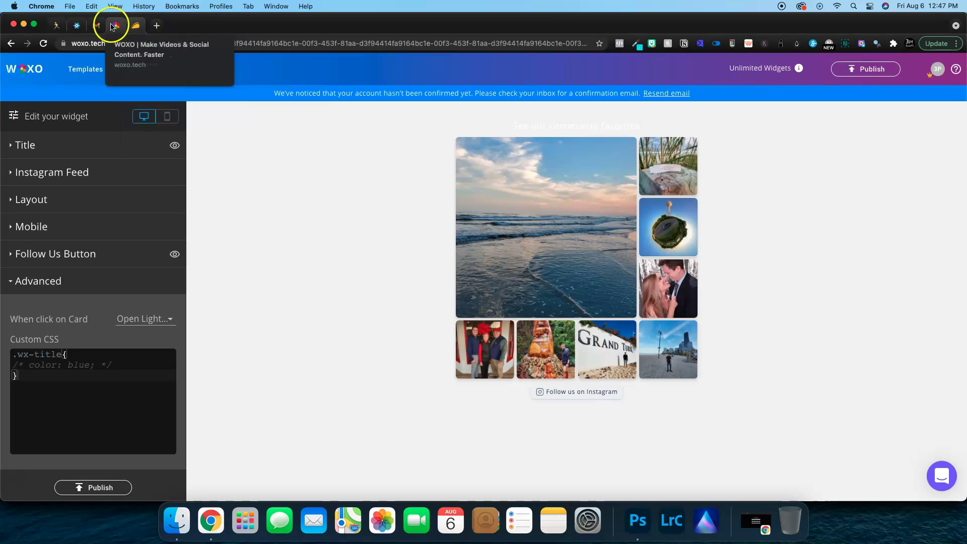
click(133, 27)
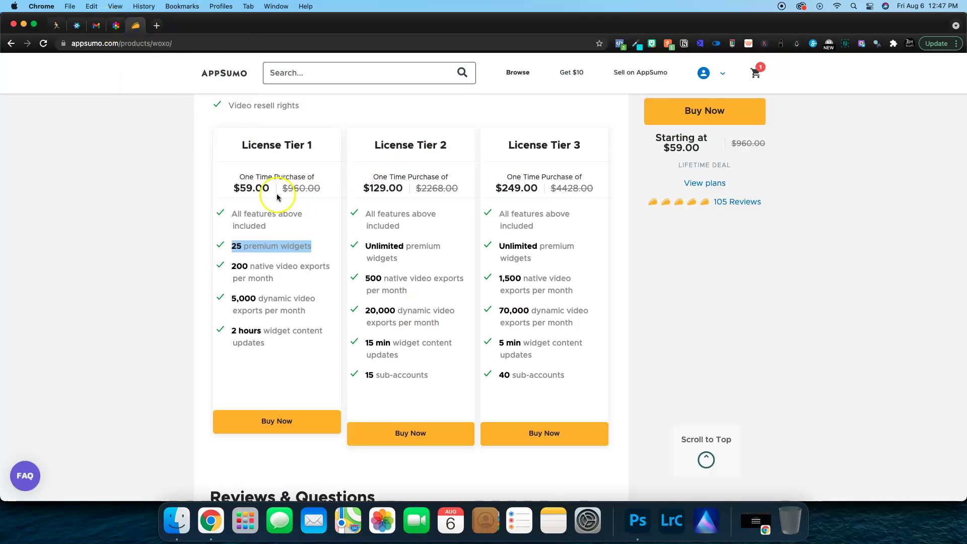
click(317, 245)
triple_click(319, 246)
click(319, 246)
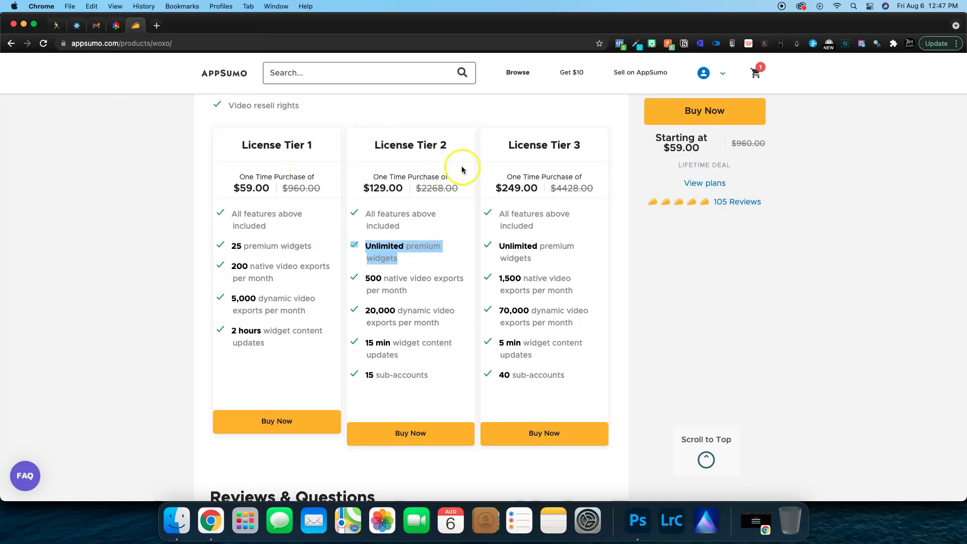
drag(445, 382, 441, 349)
click(441, 371)
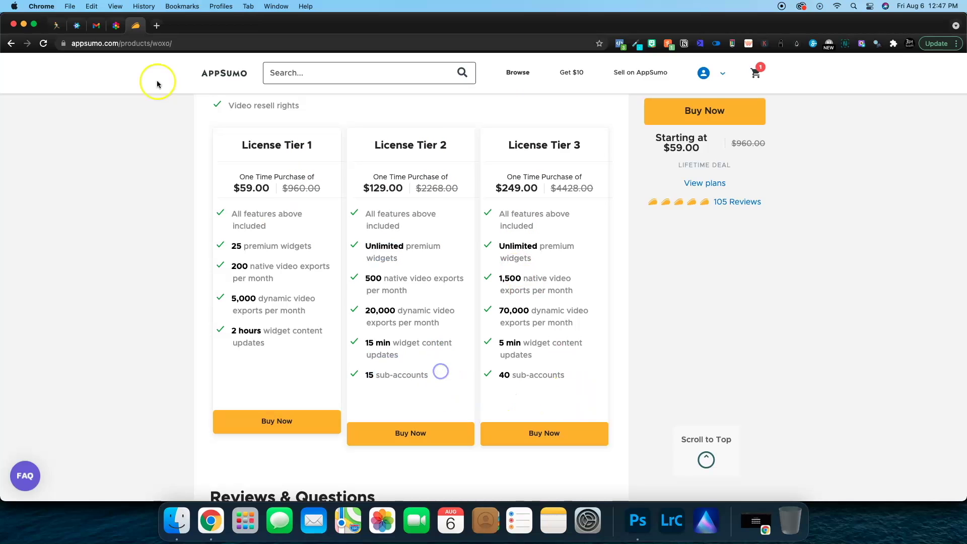
Step: Return to WOXO and examine the team invitation and team member sections in the account settings
click(110, 28)
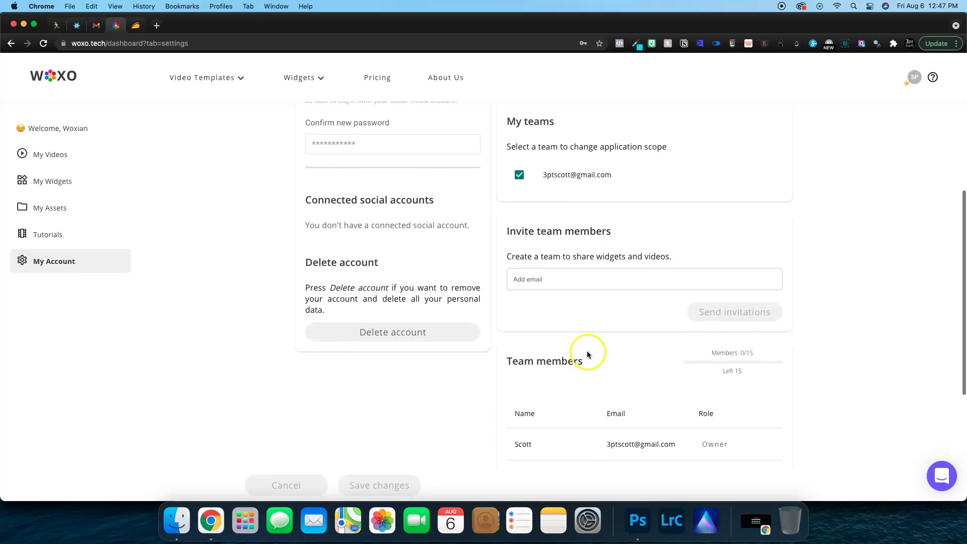
scroll(587, 350, down, 3)
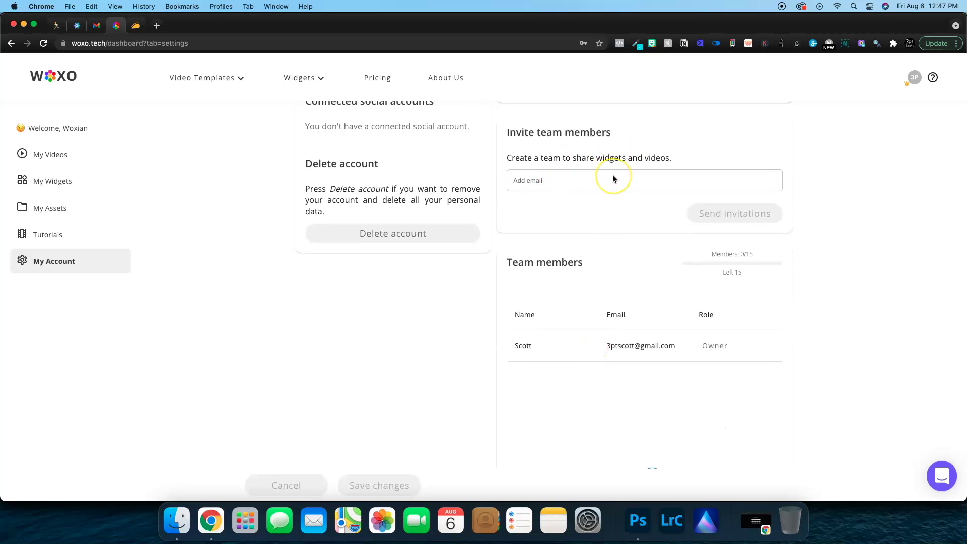
scroll(614, 177, up, 2)
drag(758, 346, 698, 313)
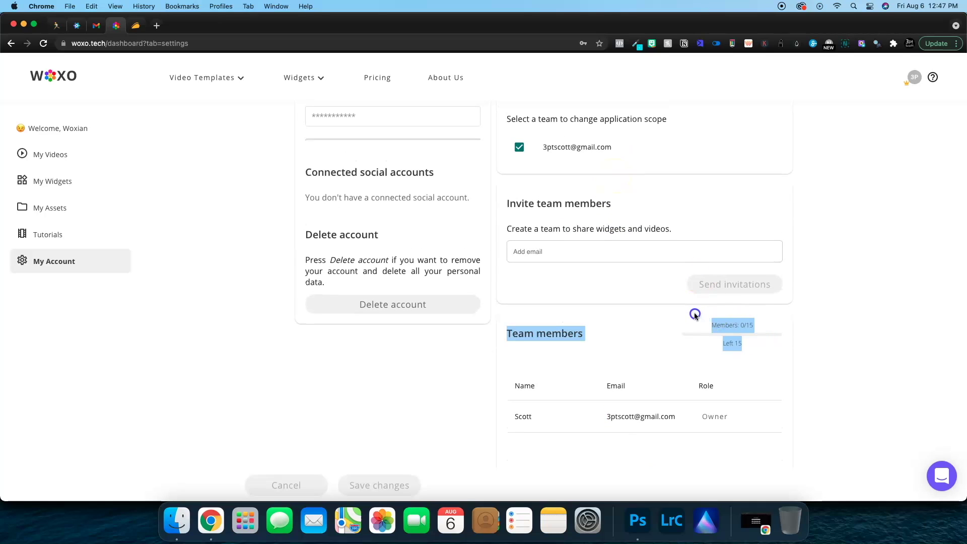
click(698, 313)
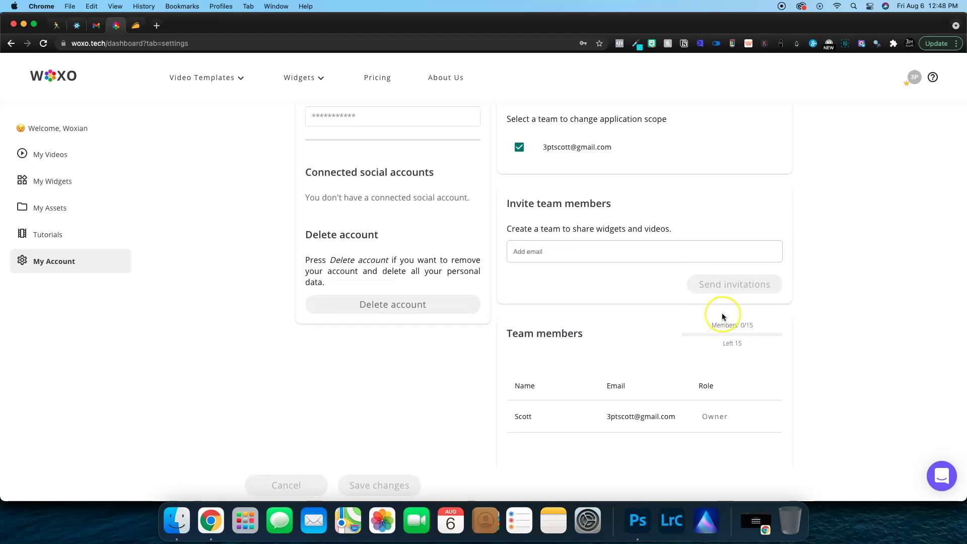
scroll(722, 316, up, 6)
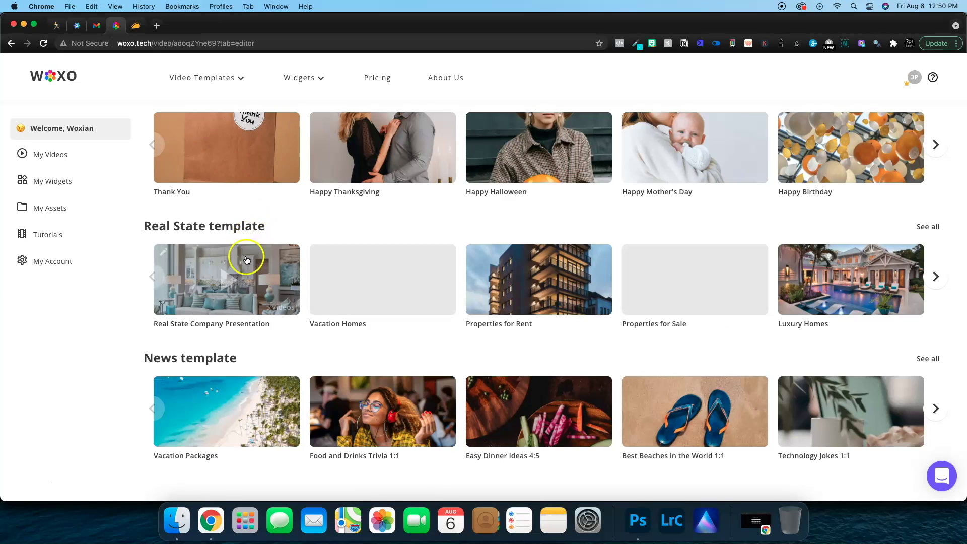
Step: Open the Real State Company Presentation template and set the Scene 5 text to brunswickbulletin.com in all five rows
click(250, 259)
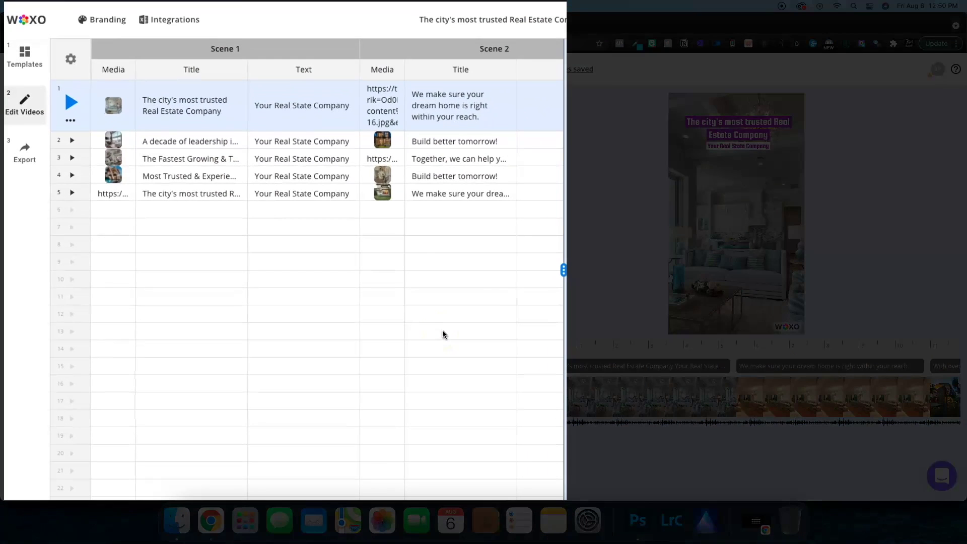
scroll(293, 171, right, 10)
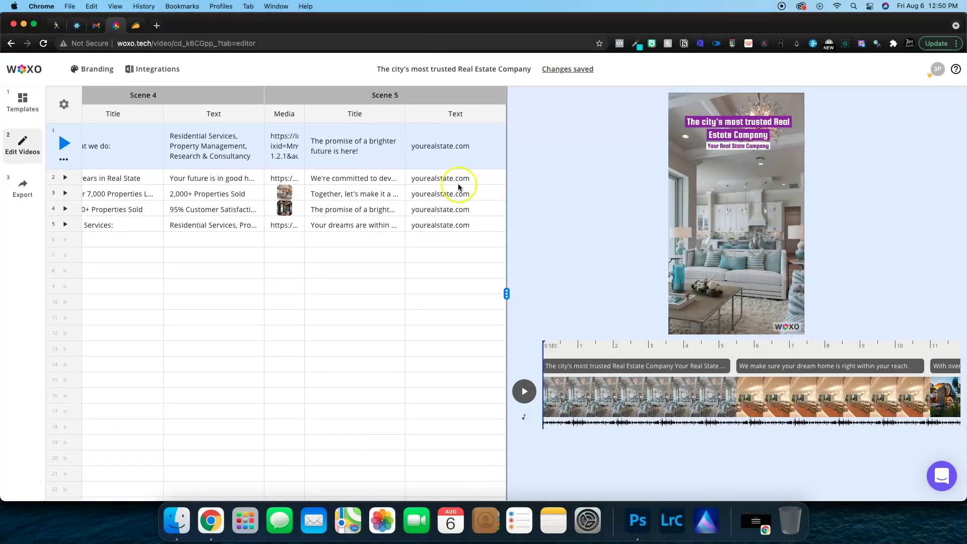
double_click(453, 149)
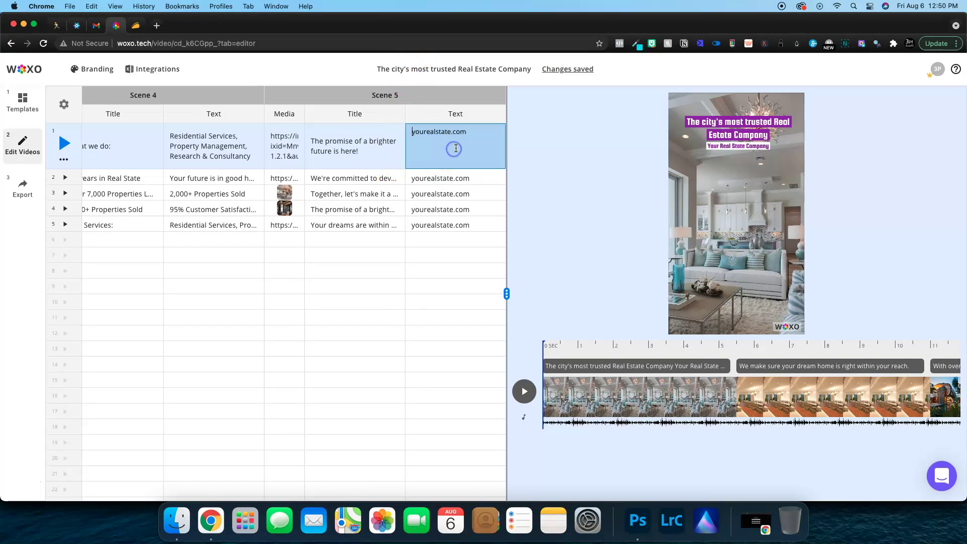
drag(464, 134, 214, 136)
text(bruns)
Step: Check the Google Sheet and CSV integration options, and browse Pexels videos and images for the first video's Scene 5 media
click(152, 69)
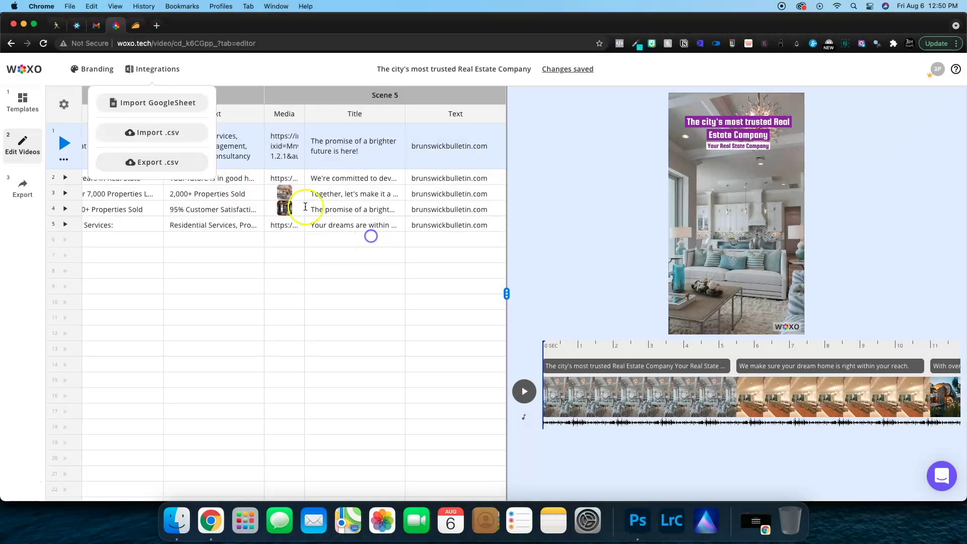
double_click(308, 176)
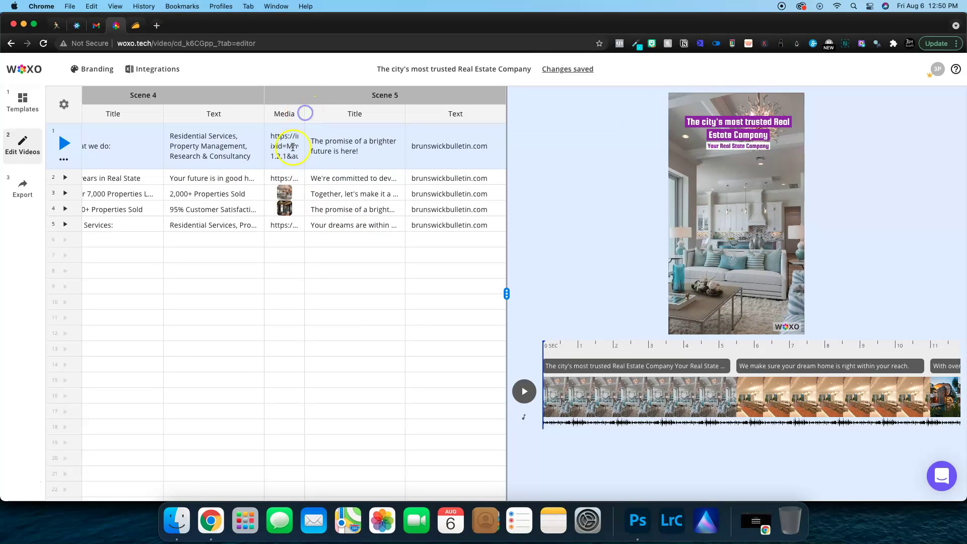
double_click(292, 146)
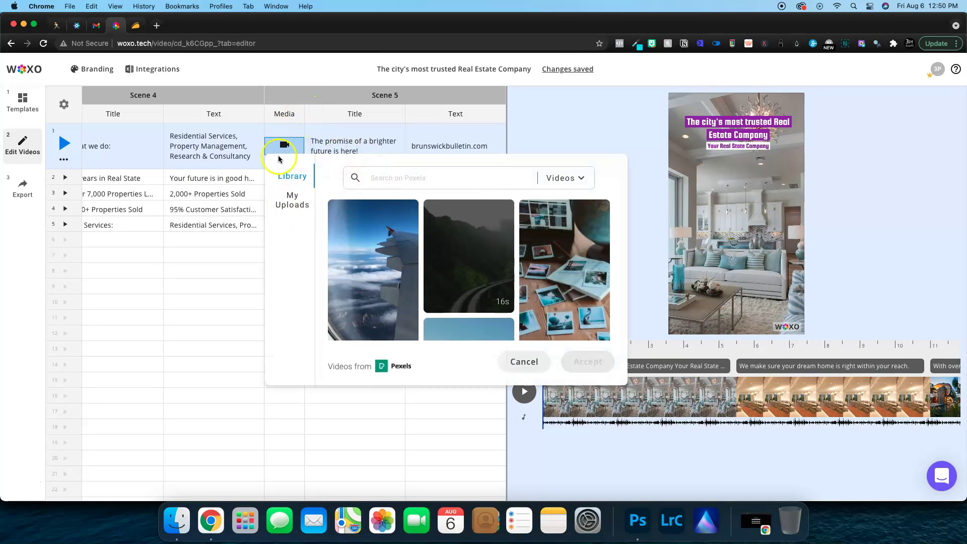
scroll(404, 252, down, 2)
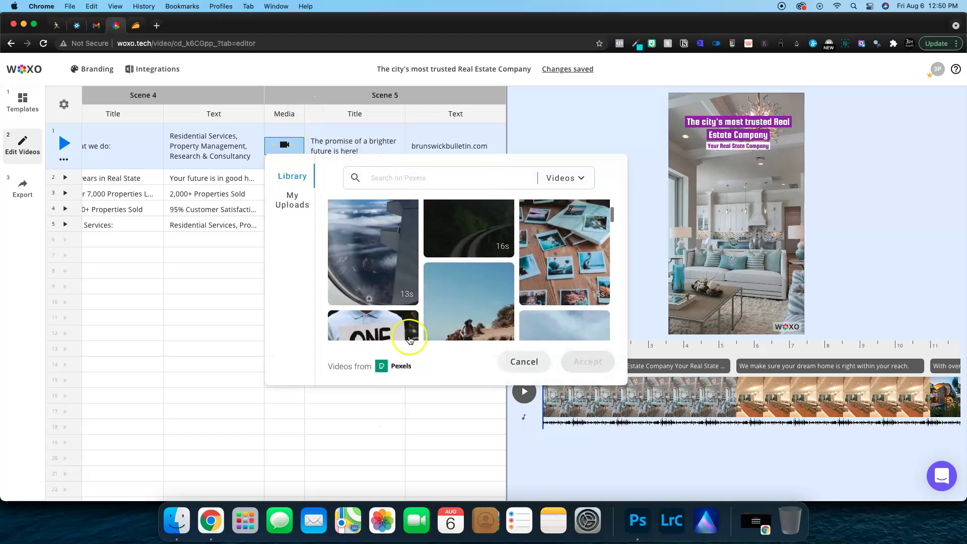
scroll(411, 259, down, 2)
scroll(413, 242, up, 4)
click(553, 180)
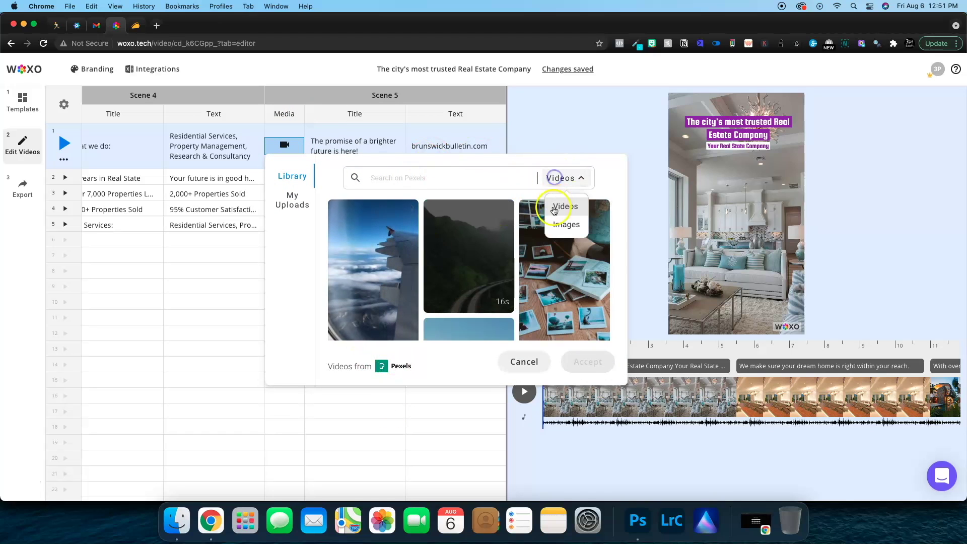
click(562, 220)
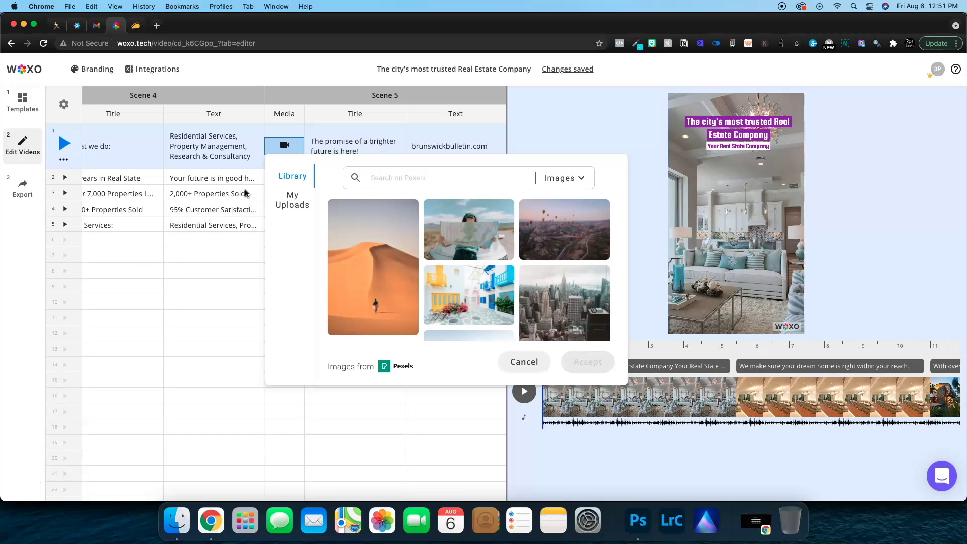
Step: Start an upload for the Scene 5 media and look through the Web Address, Camera, Dropbox, Facebook and Shutterstock sources
click(292, 197)
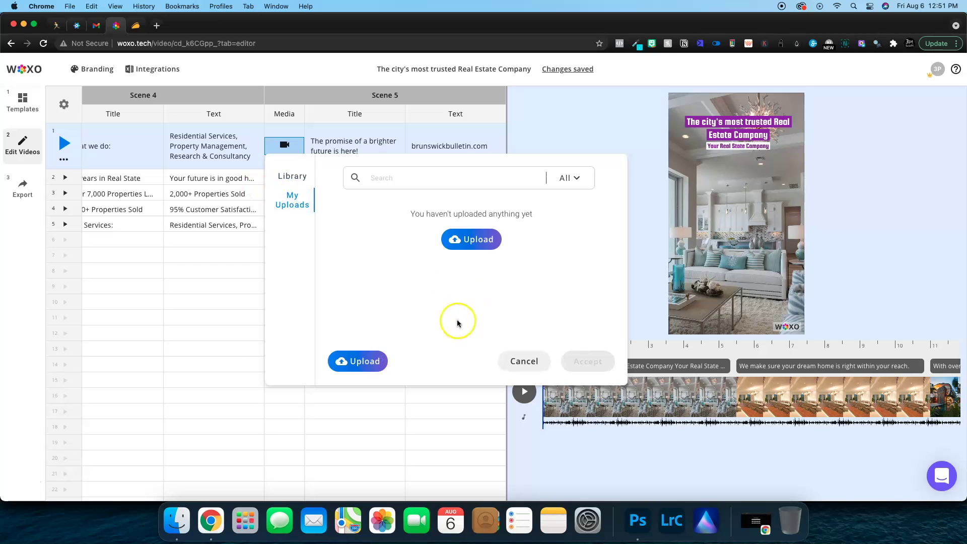
click(472, 241)
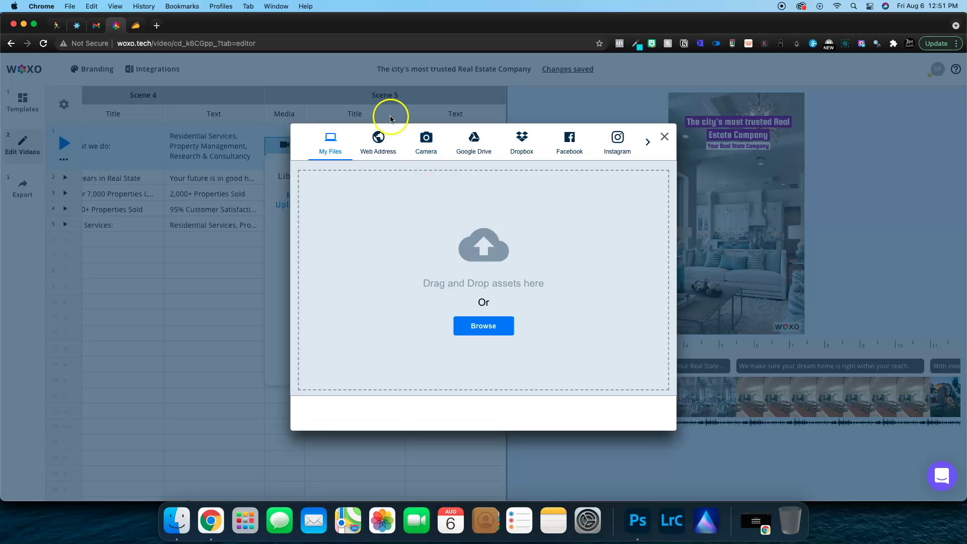
click(382, 141)
click(421, 143)
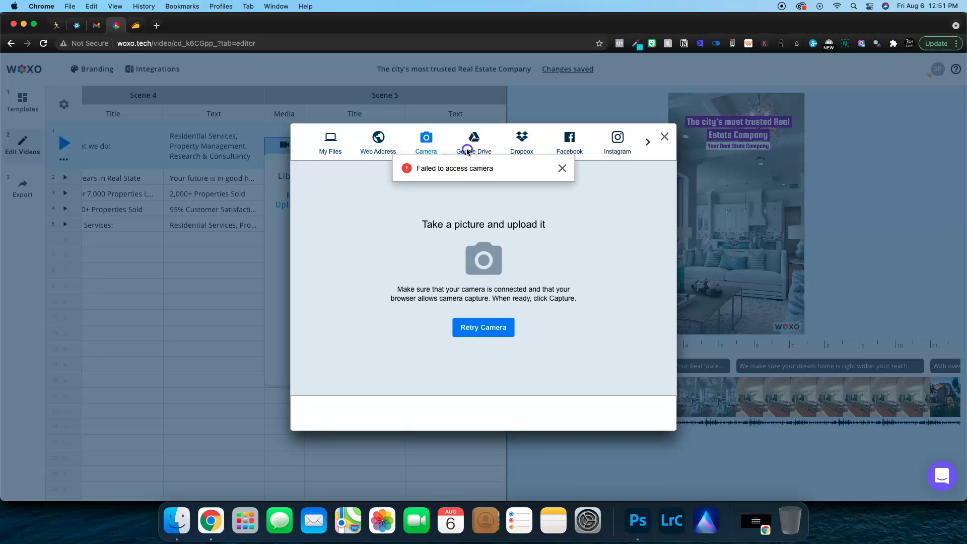
click(513, 147)
click(565, 140)
click(587, 145)
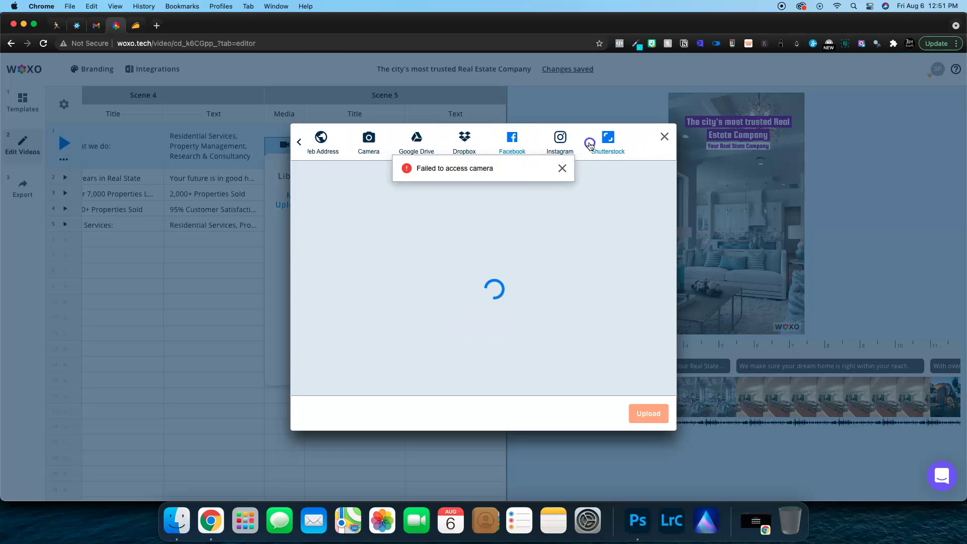
click(592, 145)
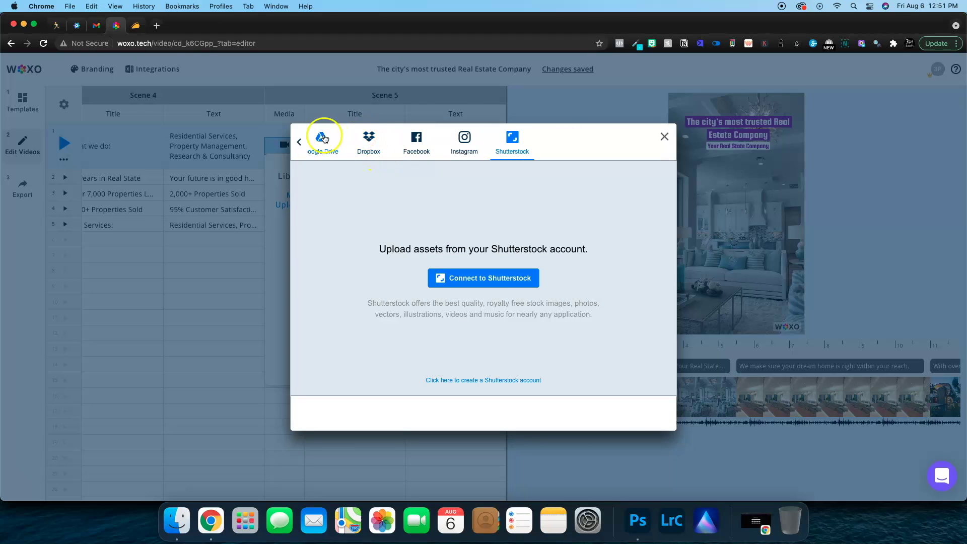
Step: Upload the first beach sunset photo from the Facebook account and use it as the first video's Scene 5 media
click(301, 143)
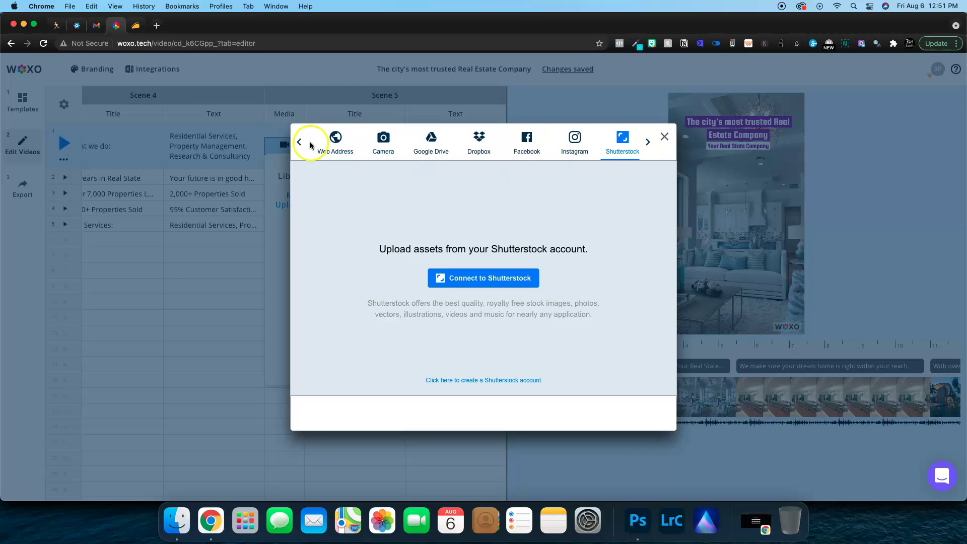
click(538, 147)
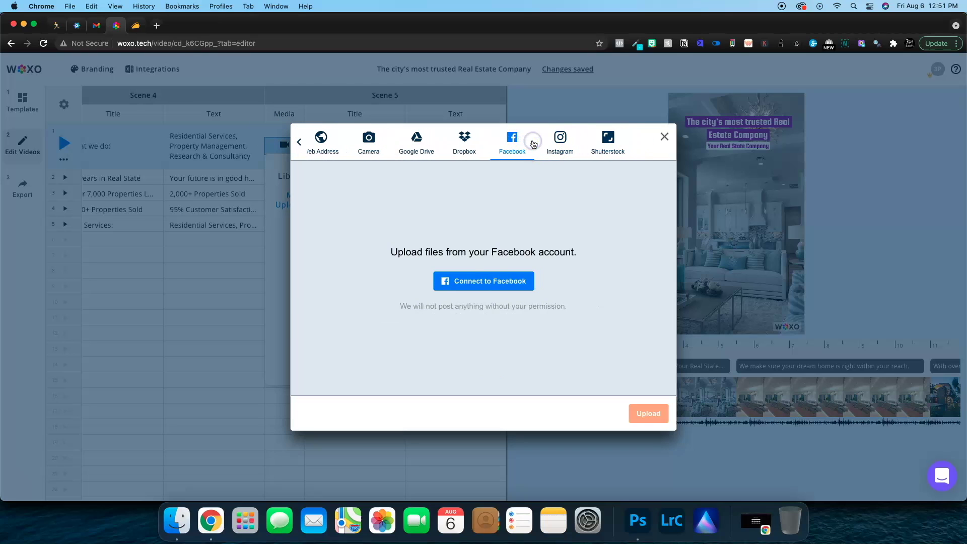
click(481, 283)
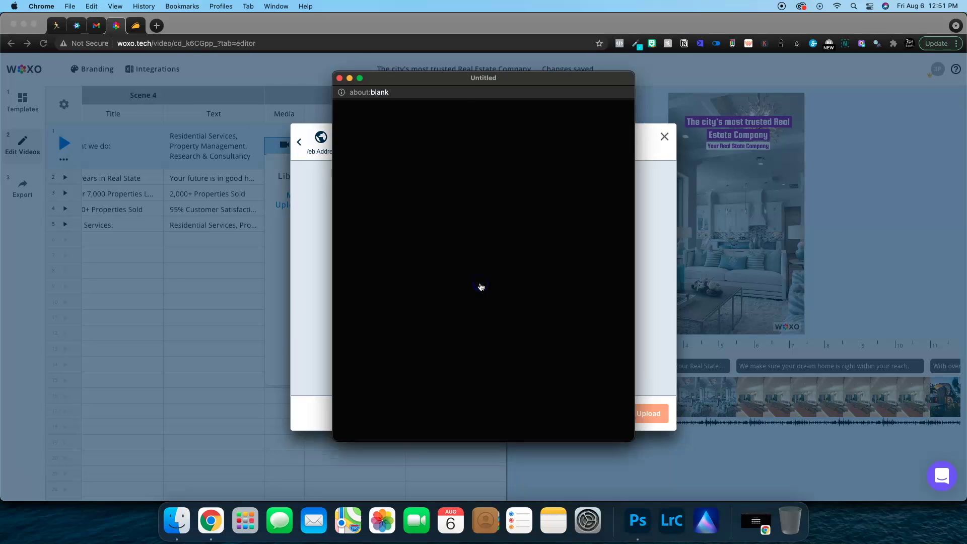
click(328, 230)
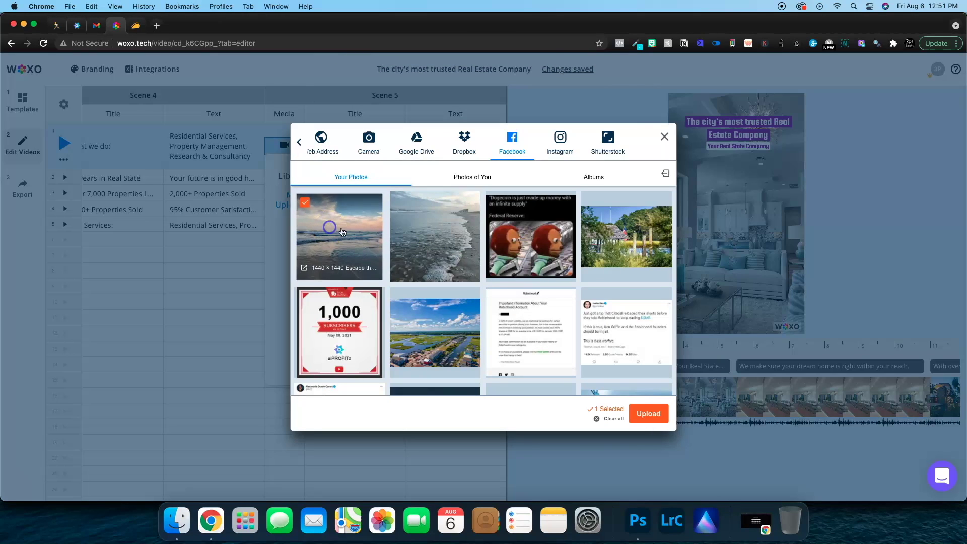
click(649, 415)
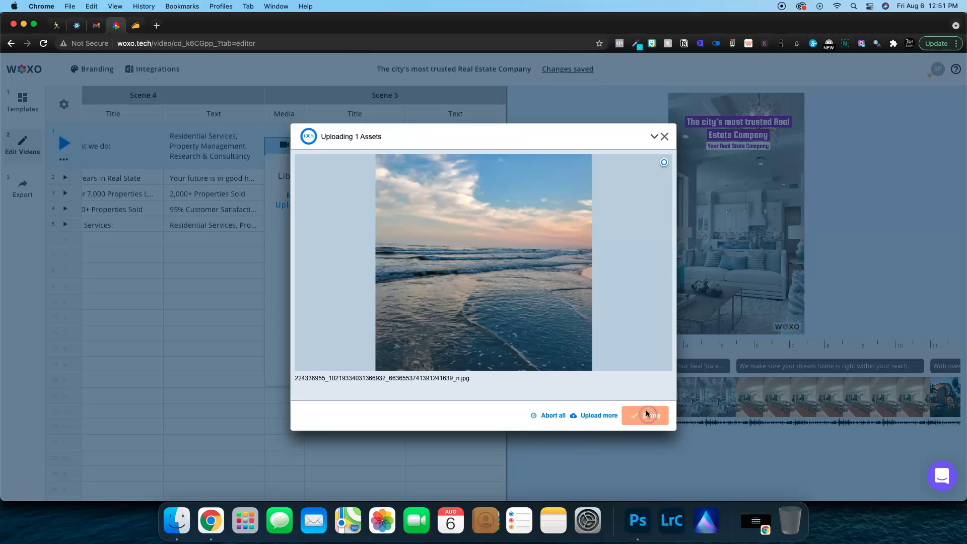
click(644, 413)
click(362, 253)
click(586, 362)
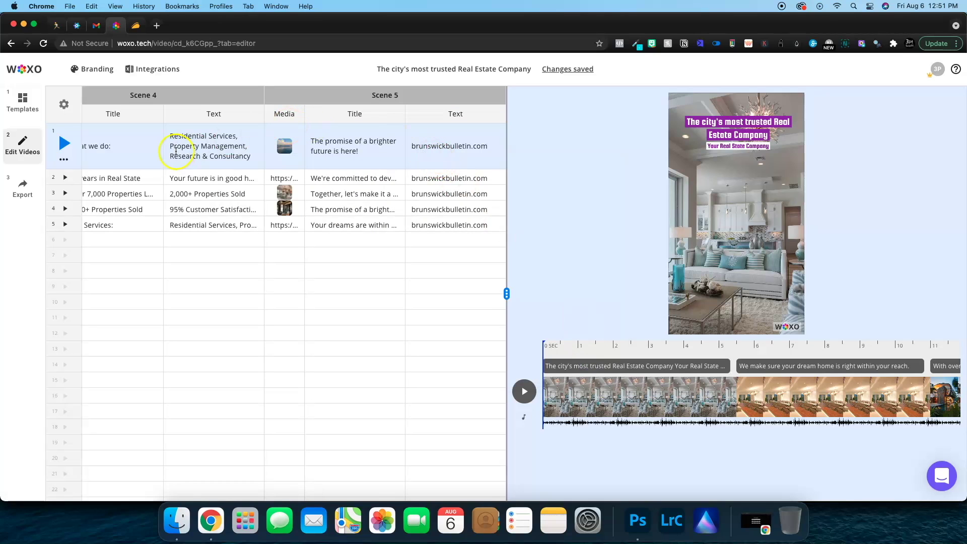
Step: Preview Scene 5 of the first video with its new background and web address in the timeline
click(786, 400)
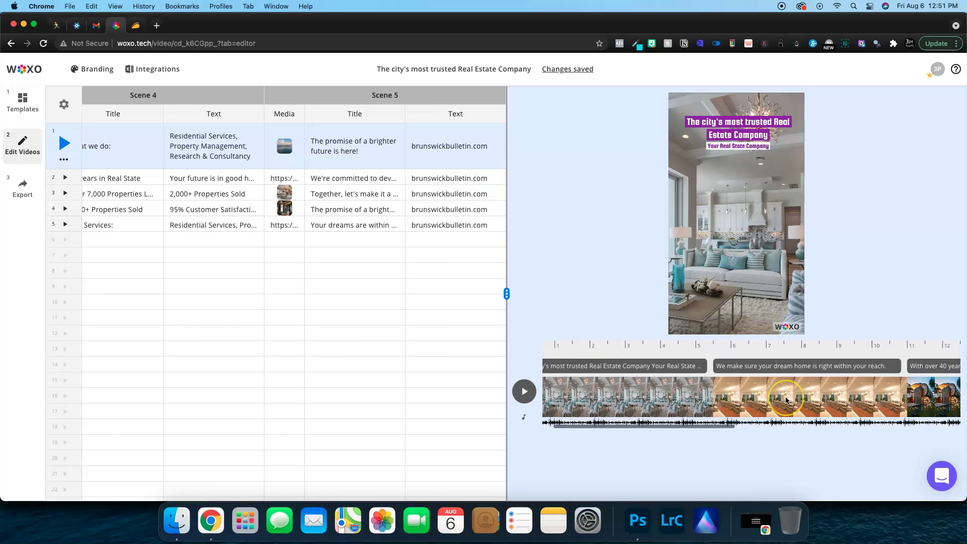
scroll(787, 401, right, 10)
click(840, 370)
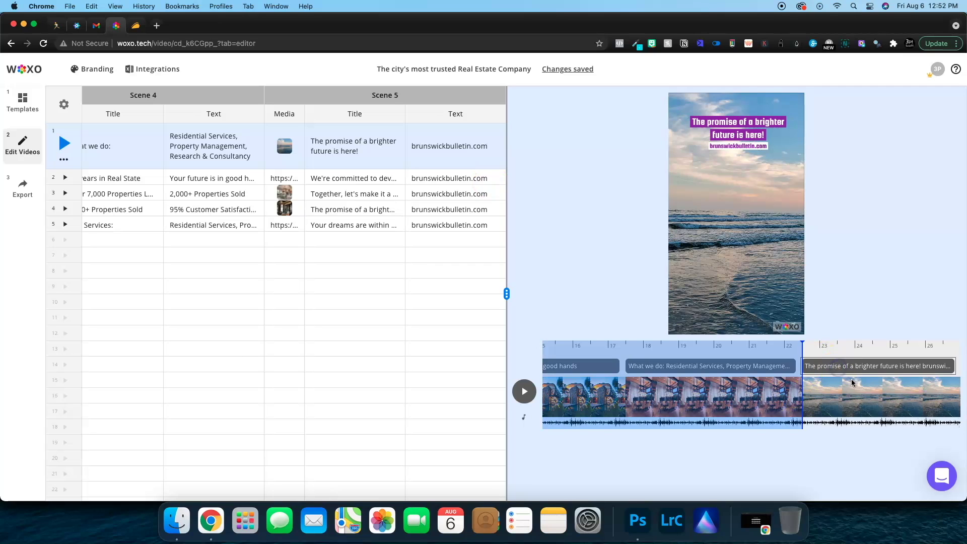
click(857, 379)
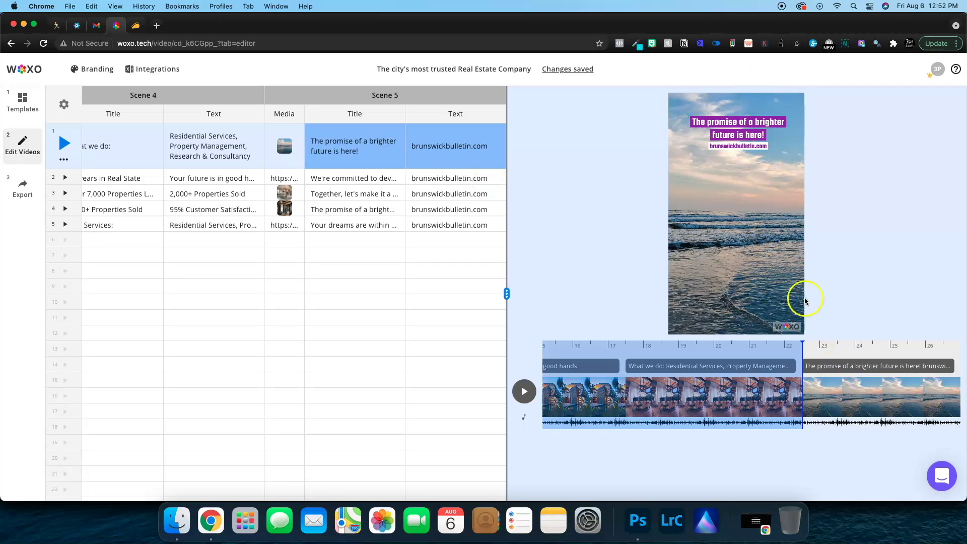
Step: Change the first video's Scene 4 text to "Text 4" and move its text block lower, towards the middle of the frame
click(653, 345)
click(750, 140)
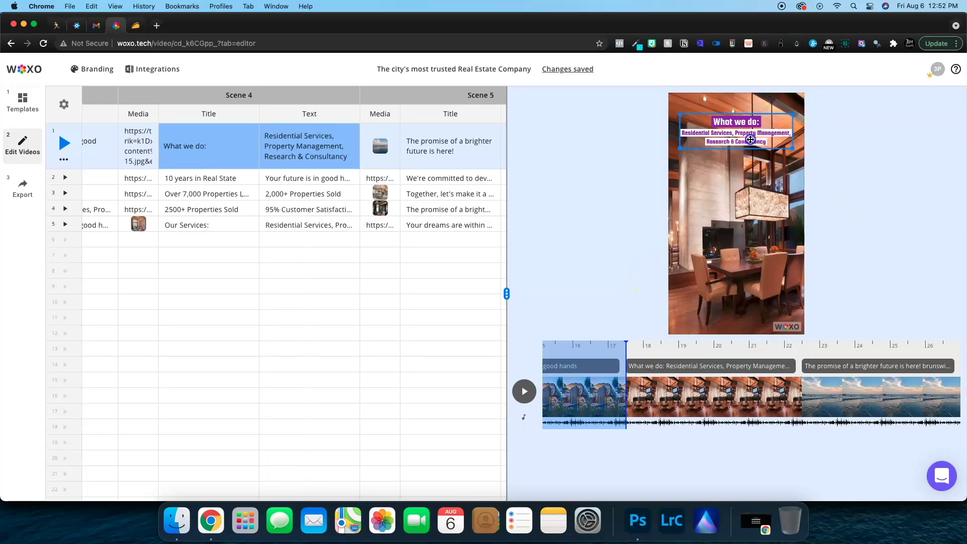
double_click(750, 140)
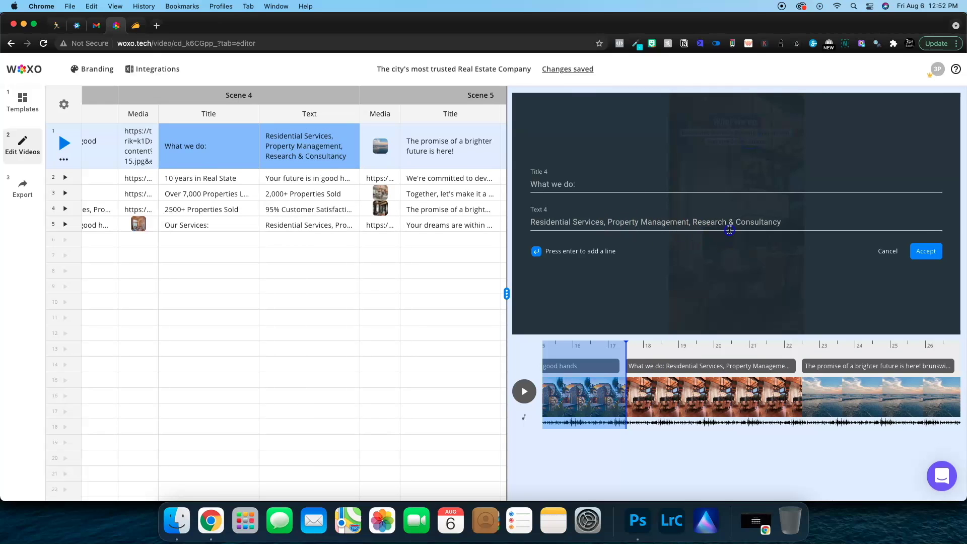
triple_click(729, 230)
text(Text 4)
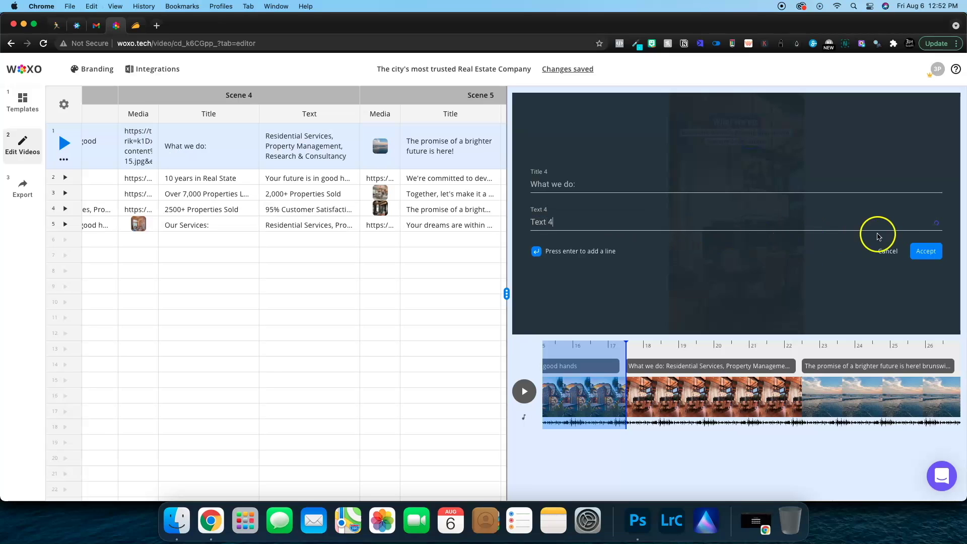
click(919, 250)
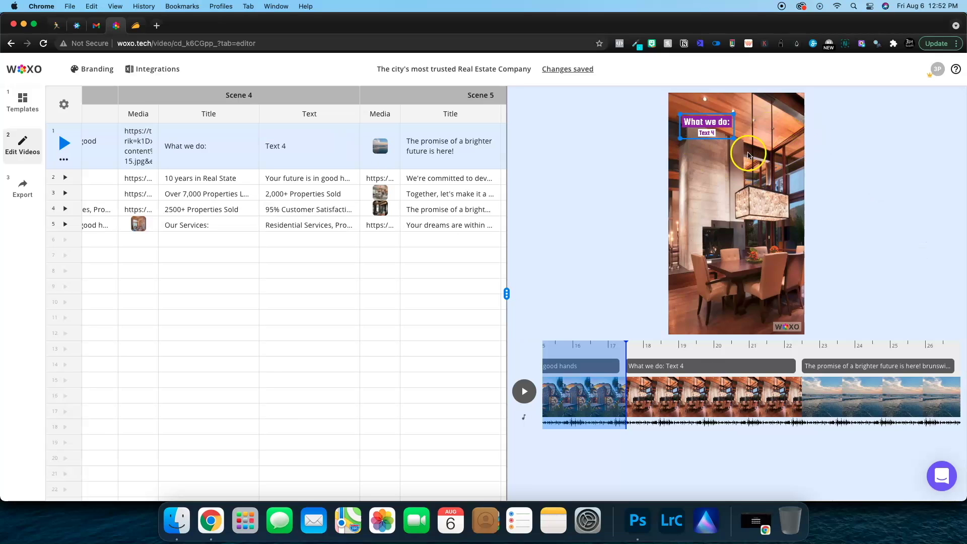
drag(733, 139, 754, 165)
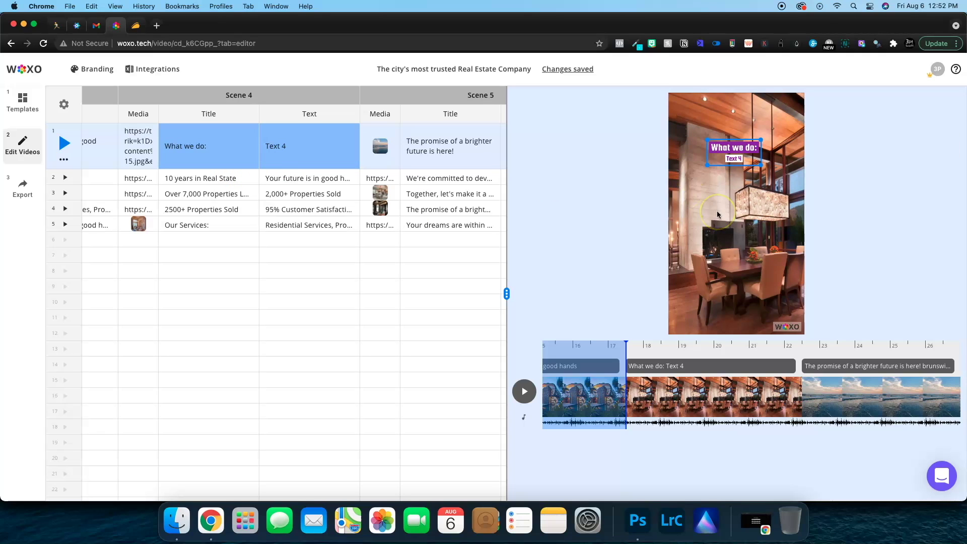
click(180, 260)
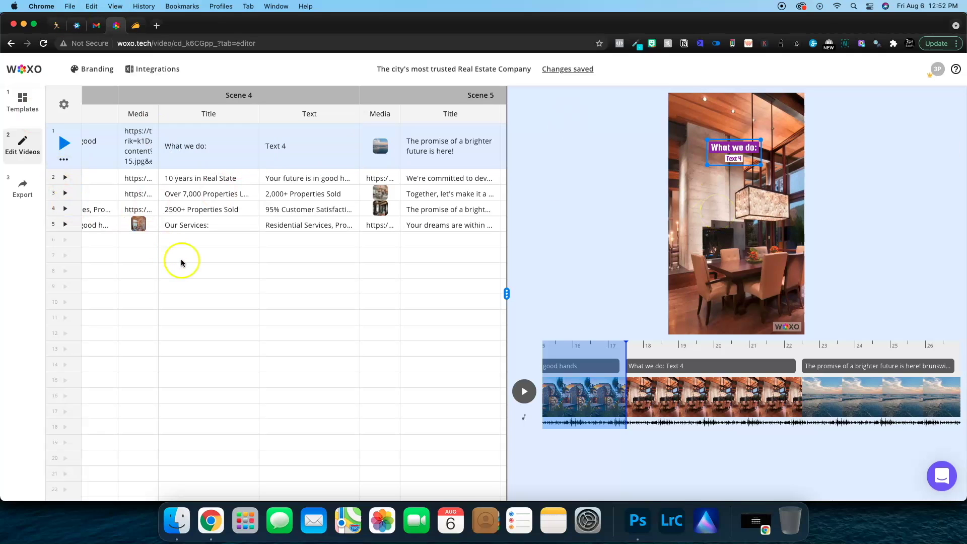
Step: Check the Google Sheet and CSV integration options again, and turn on the use of own branding
scroll(157, 162, left, 1)
click(151, 69)
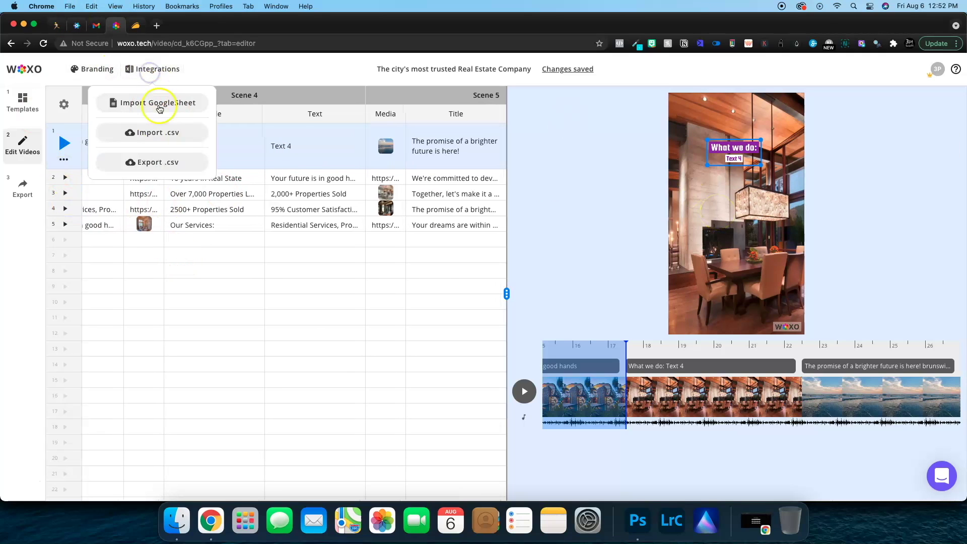
click(103, 69)
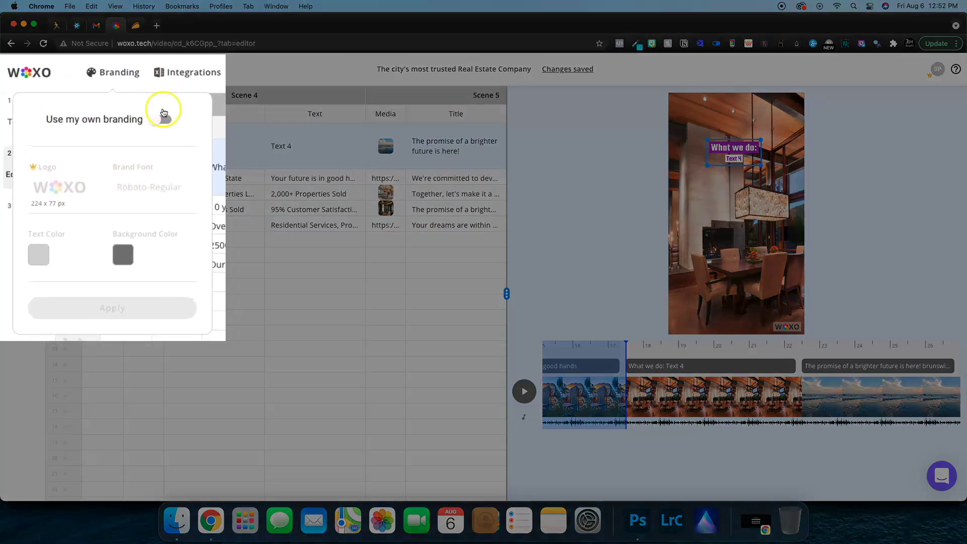
click(164, 112)
Step: Check the own uploads available for the branding logo and leave the logo as it is
click(76, 189)
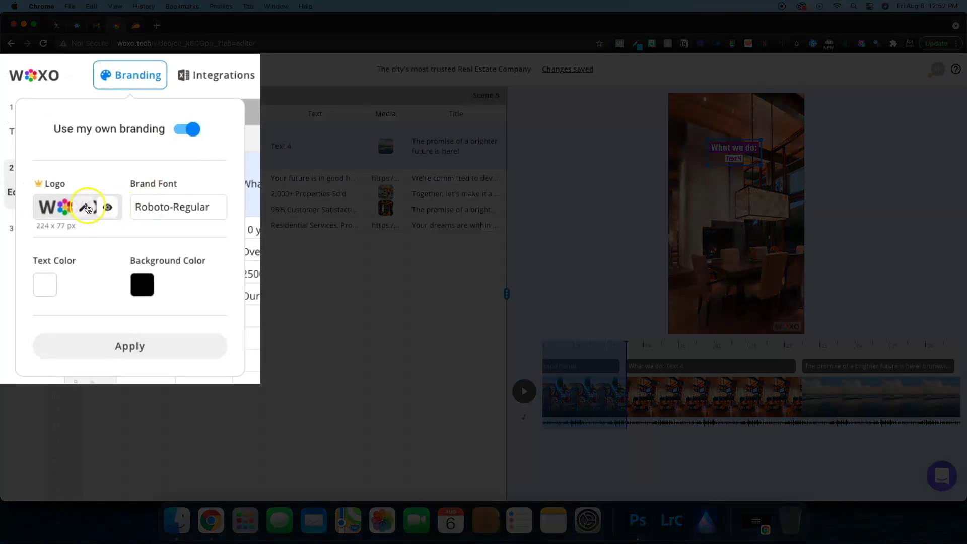
click(71, 285)
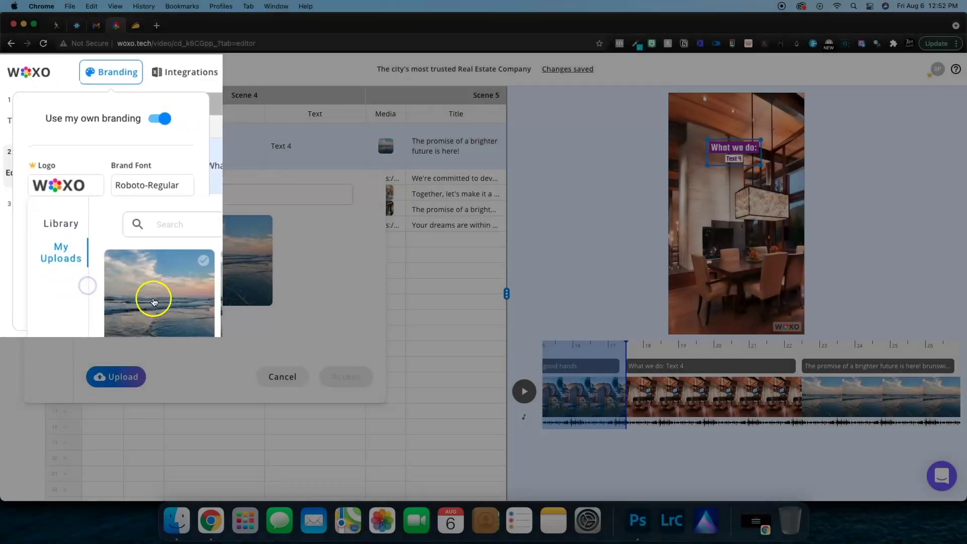
click(288, 376)
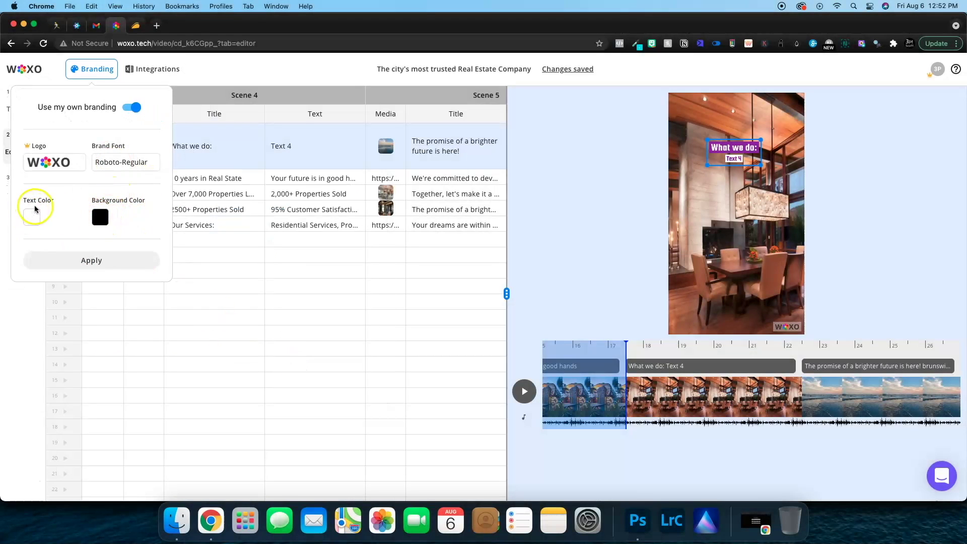
Step: Look through the brand font library and the uploaded fonts, and close the font selection without choosing one
click(127, 169)
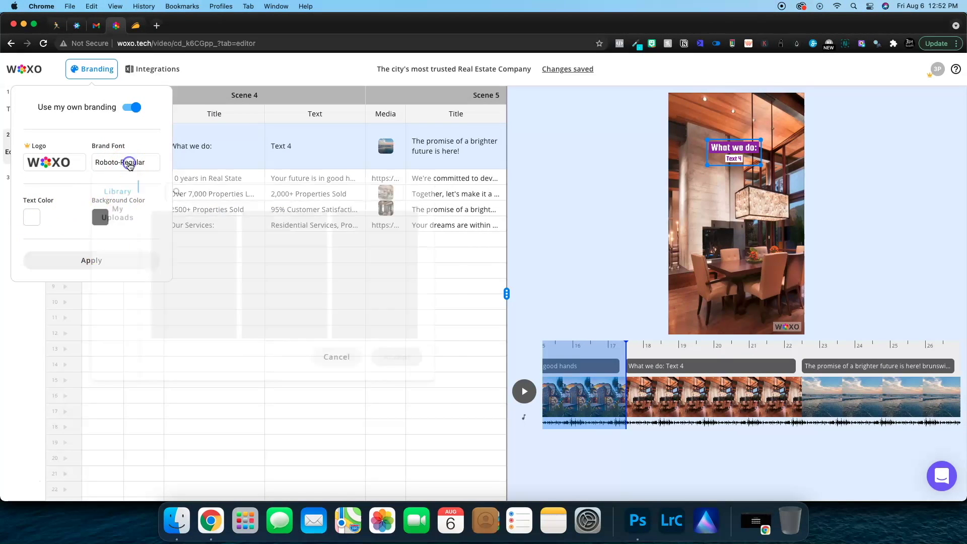
scroll(282, 290, down, 10)
scroll(292, 295, down, 3)
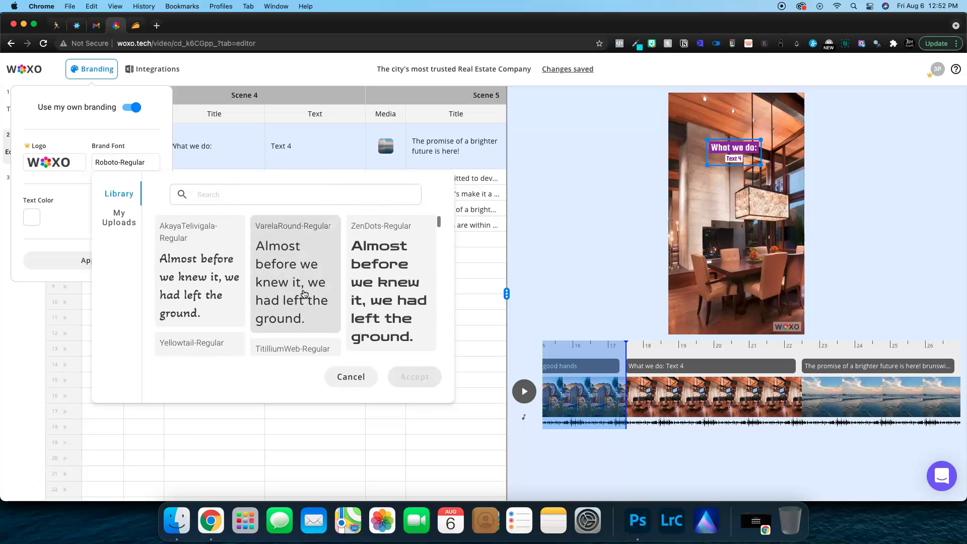
click(119, 217)
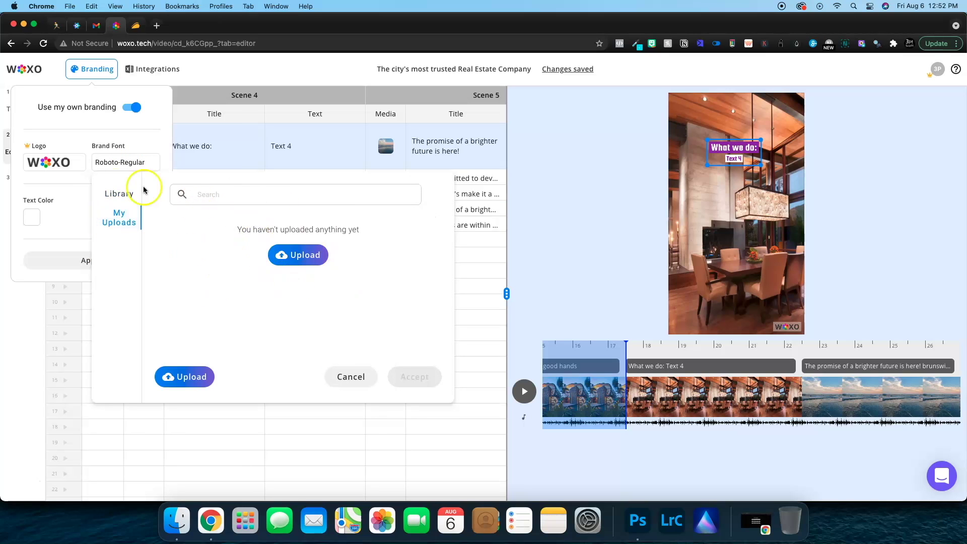
click(119, 194)
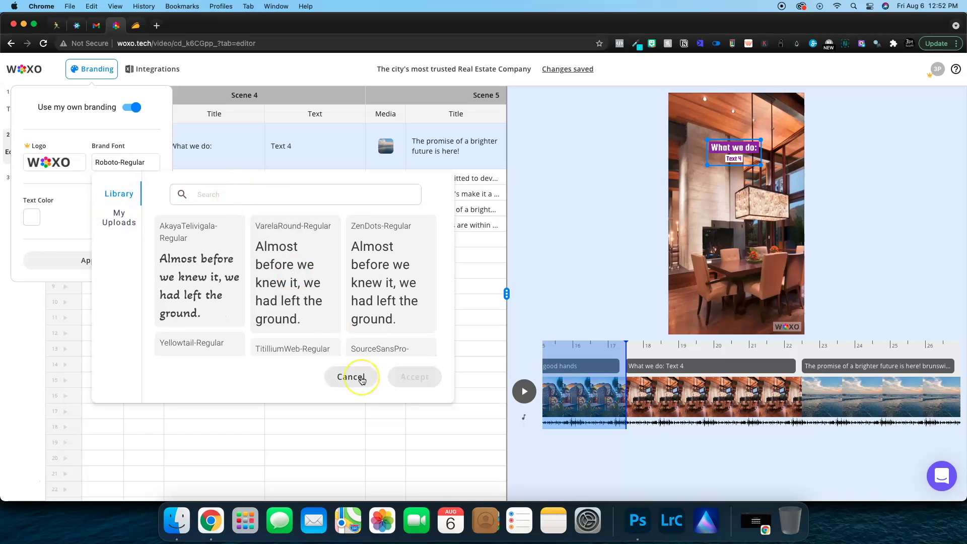
click(231, 198)
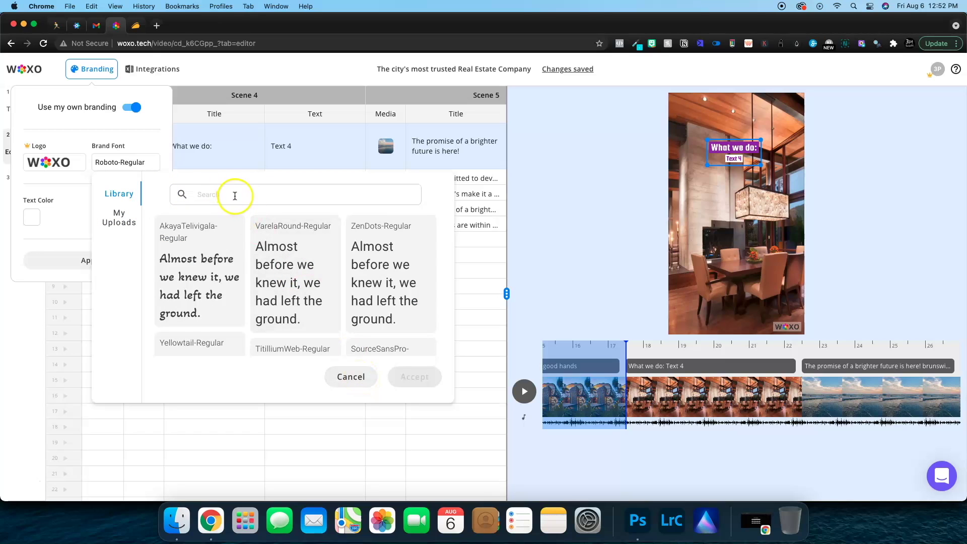
click(350, 378)
Step: Leave the video editor for the dashboard and browse the Pexels videos in My Assets
click(39, 71)
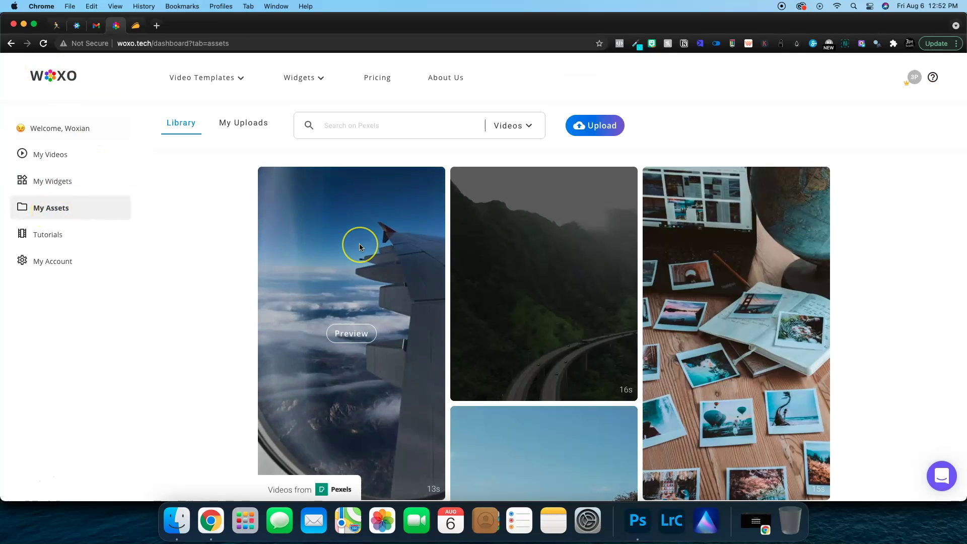
scroll(359, 244, down, 5)
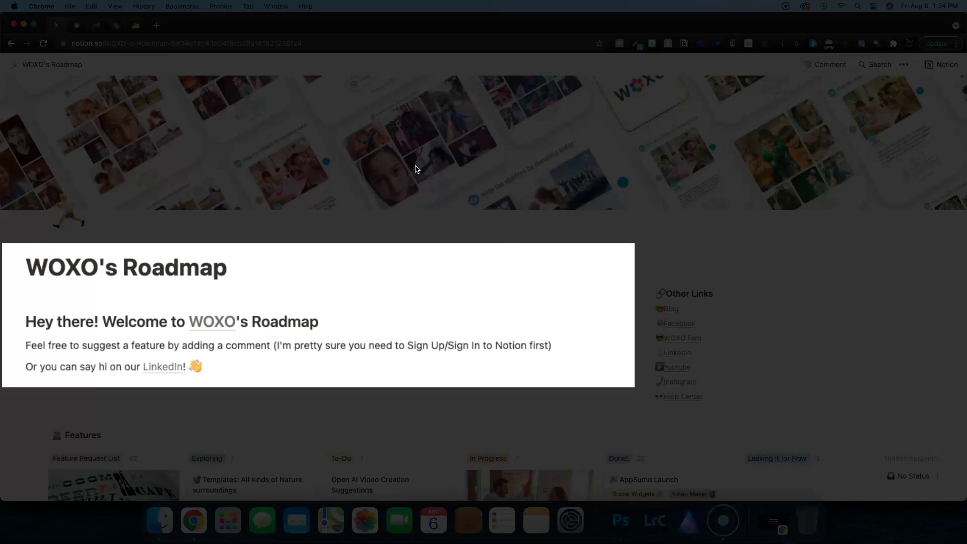
Step: Examine WOXO's Notion roadmap, reading down through the in-progress features and the full Done! column
click(503, 253)
scroll(503, 251, down, 4)
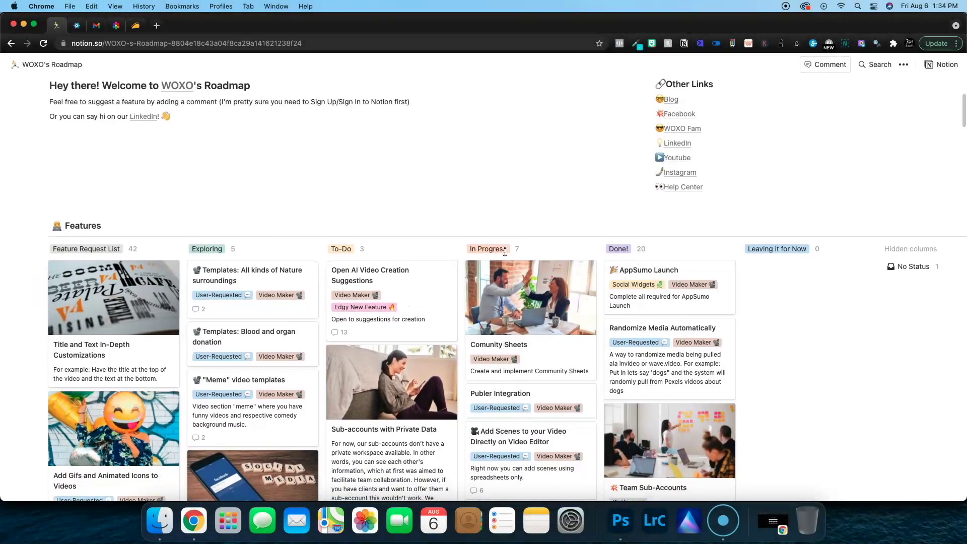
scroll(504, 252, down, 3)
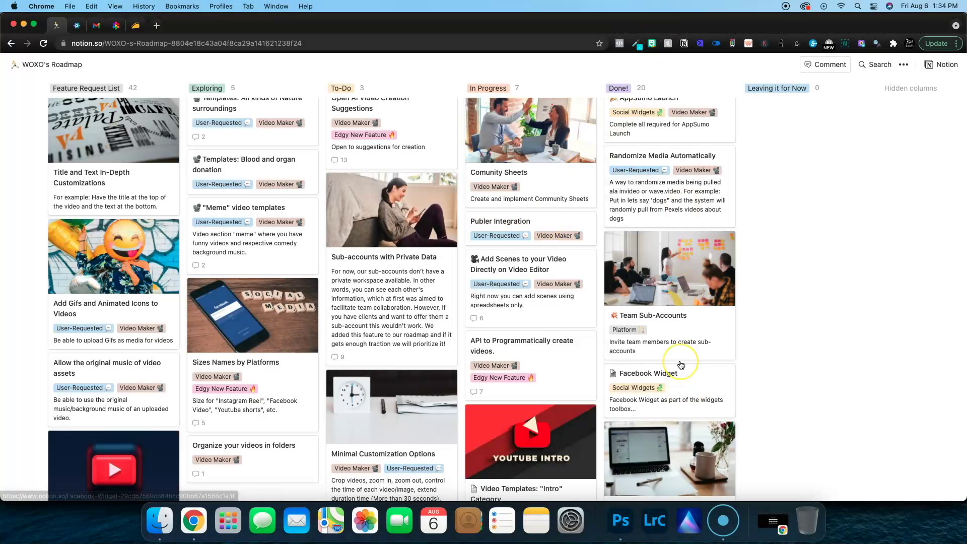
scroll(681, 365, up, 3)
scroll(680, 372, down, 5)
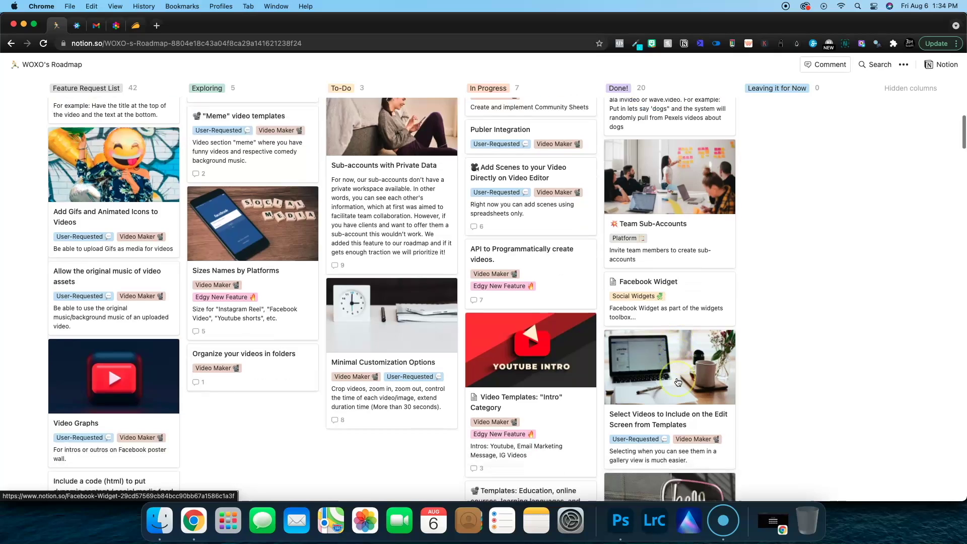
scroll(678, 381, down, 5)
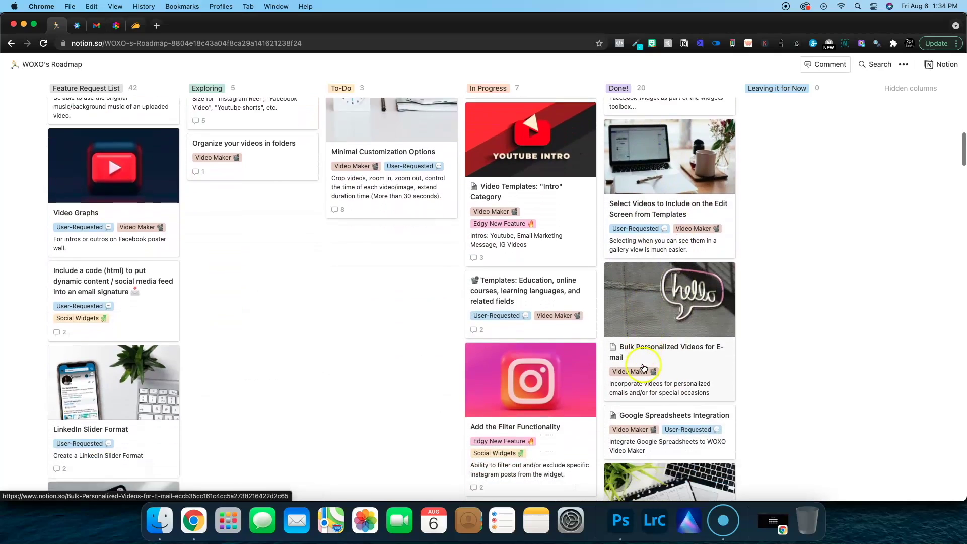
scroll(645, 327, down, 2)
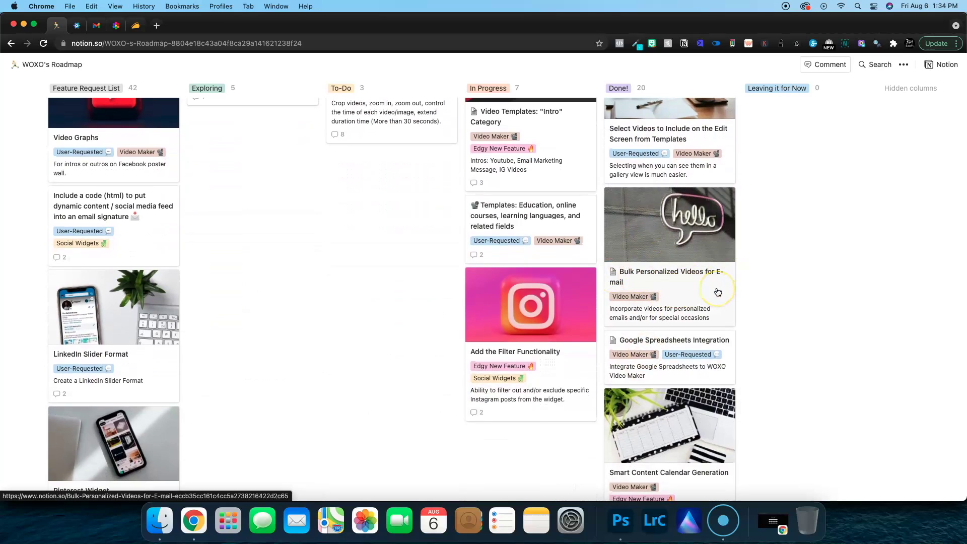
scroll(717, 293, down, 3)
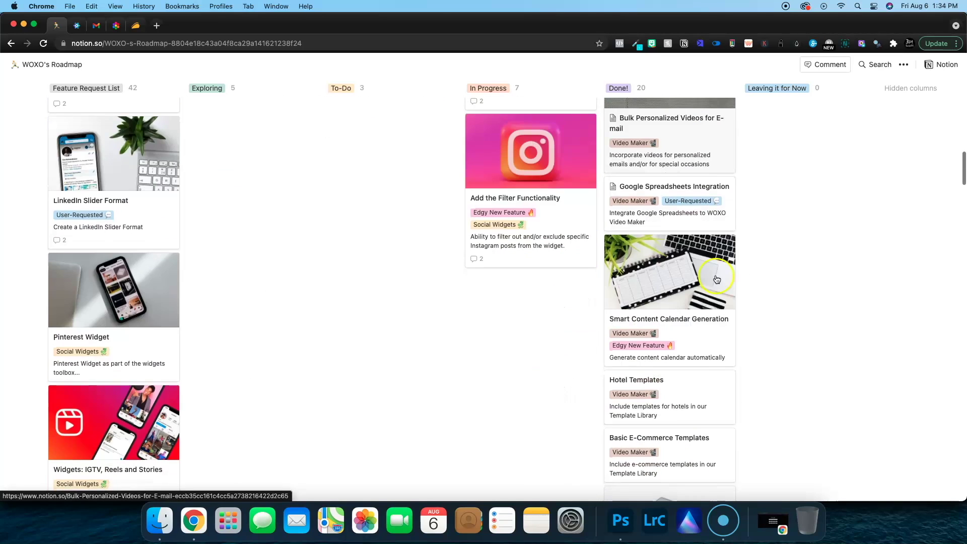
scroll(697, 391, down, 6)
scroll(697, 391, down, 5)
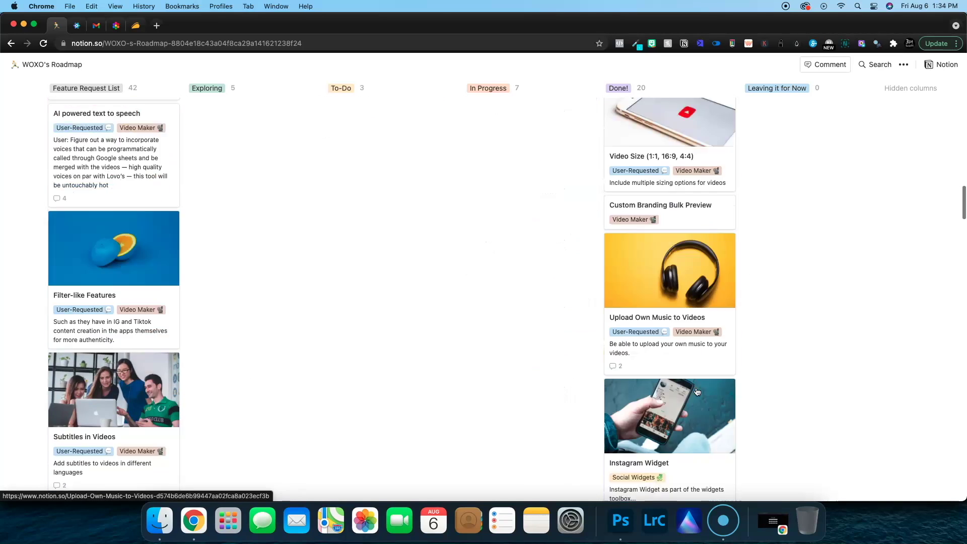
scroll(302, 348, down, 10)
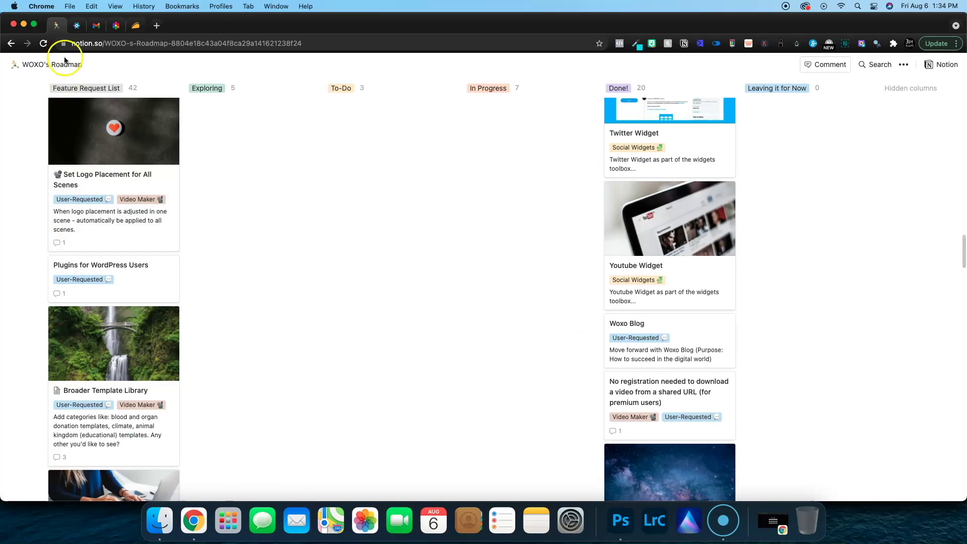
Step: Examine the Feature Request List on the roadmap, from logo adjustments back up to the video graphs request
scroll(62, 417, down, 6)
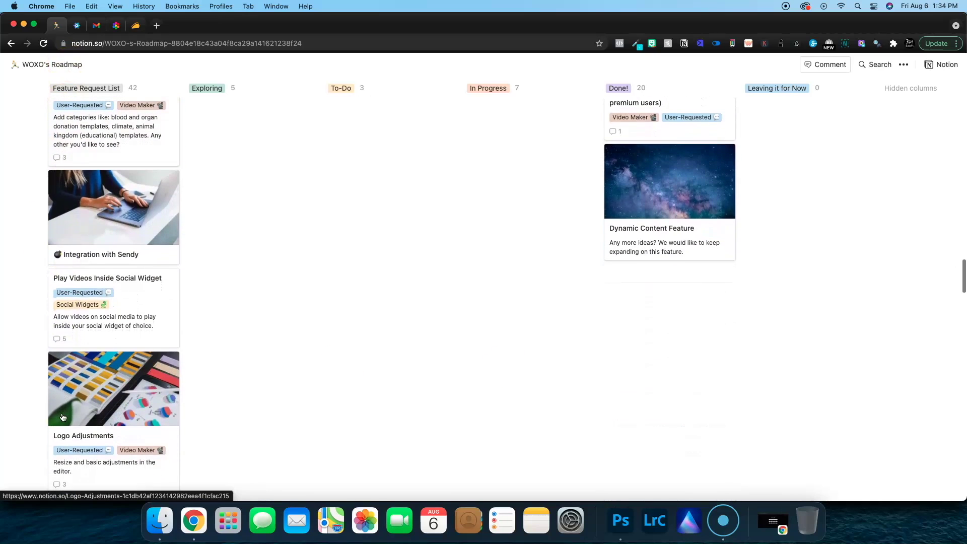
scroll(62, 417, down, 1)
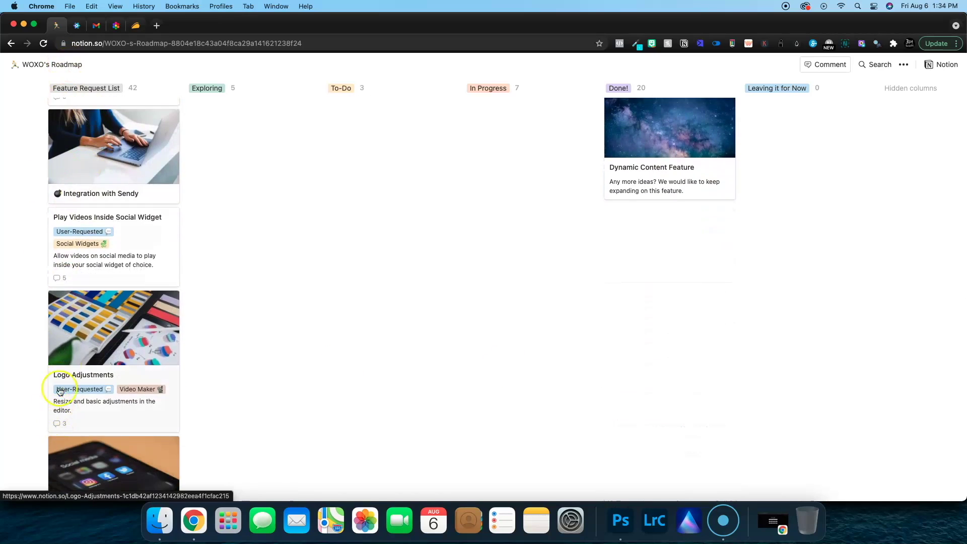
scroll(63, 366, down, 1)
scroll(63, 365, up, 10)
scroll(45, 261, down, 1)
scroll(59, 328, up, 10)
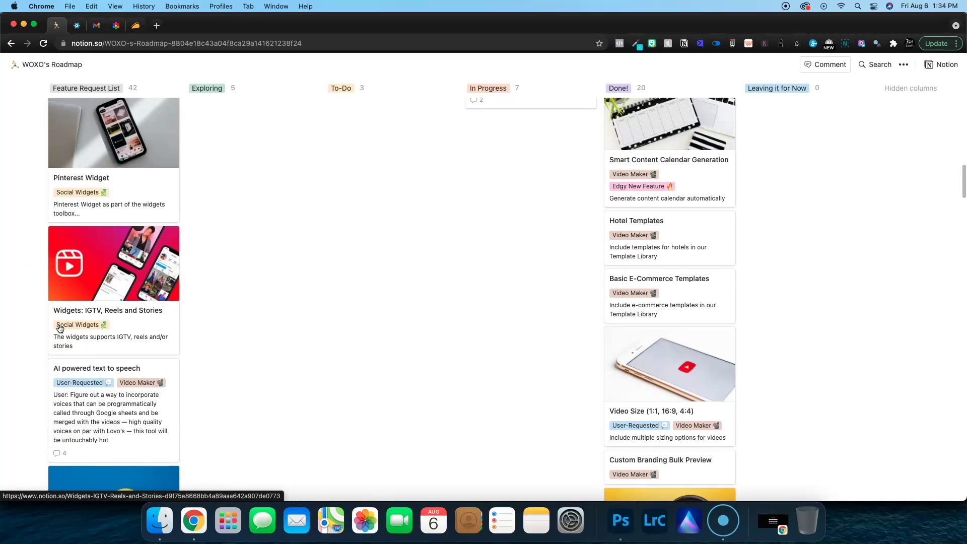
scroll(59, 328, up, 2)
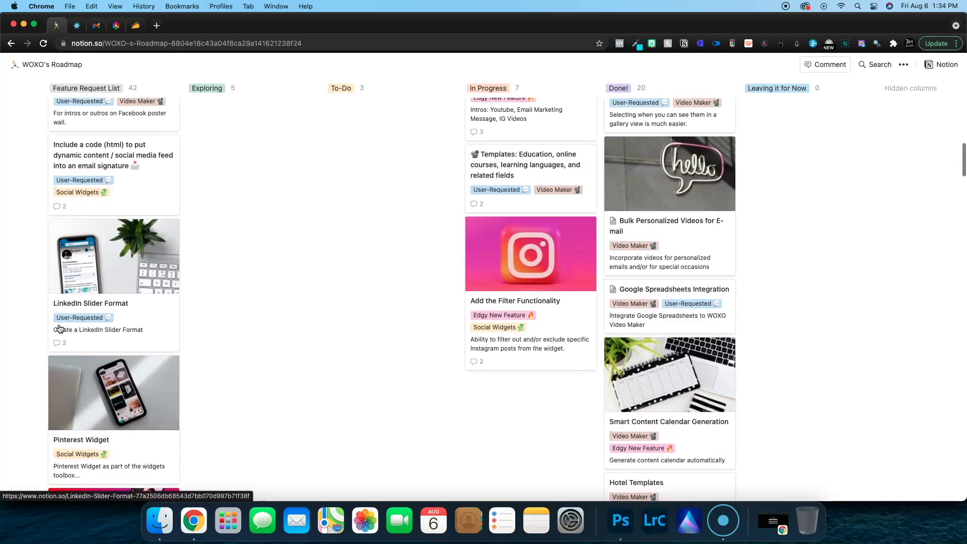
scroll(59, 329, up, 3)
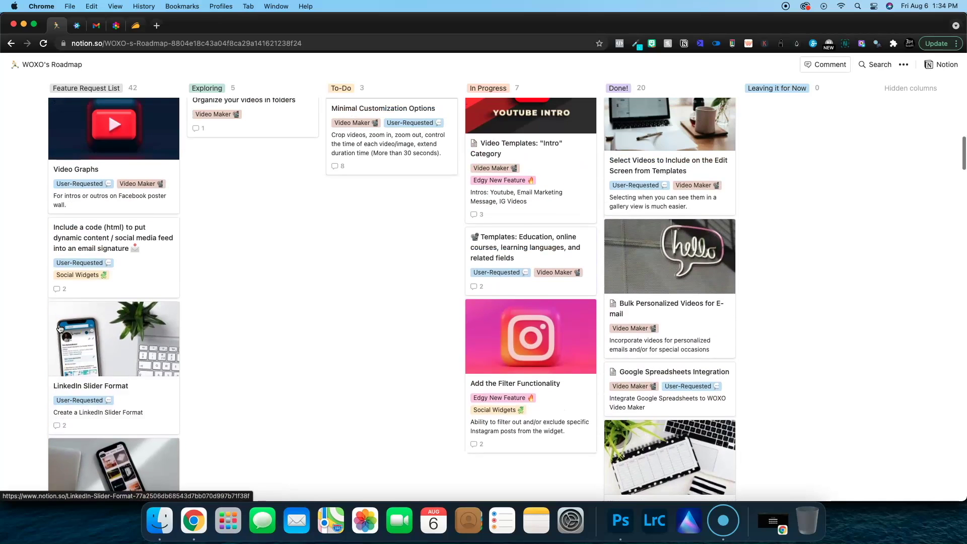
scroll(122, 358, up, 3)
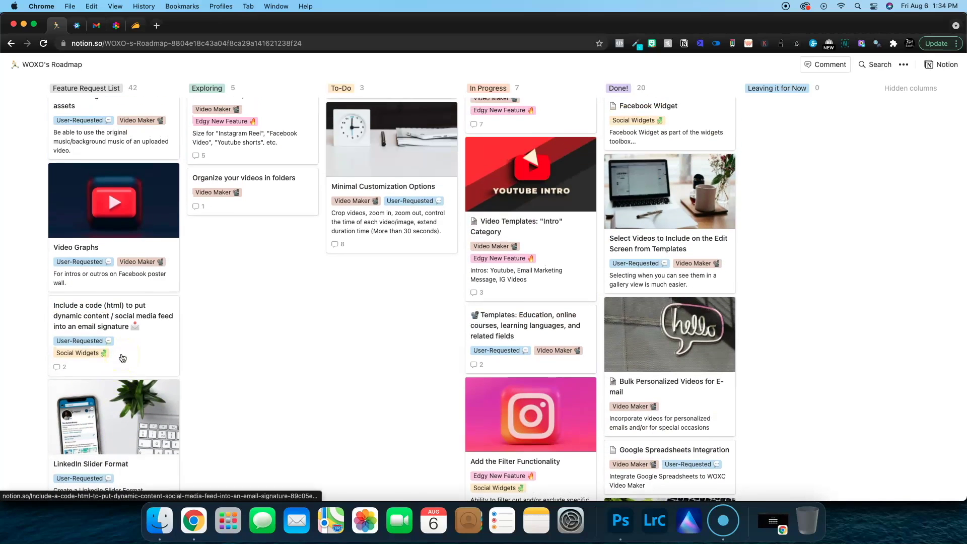
Step: Compare the roadmap's first feature requests with the cards in the Exploring and To-Do columns
scroll(122, 358, up, 9)
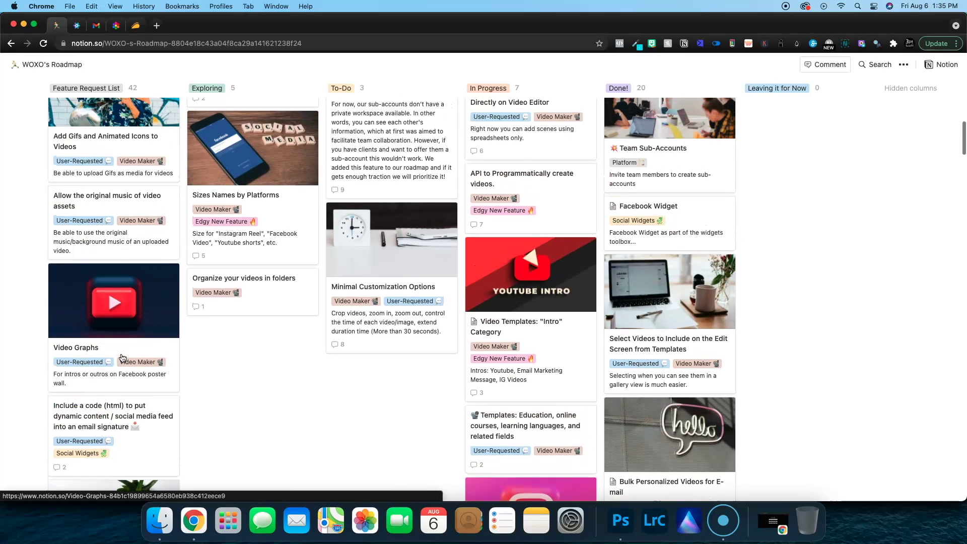
scroll(122, 358, up, 6)
scroll(158, 110, down, 20)
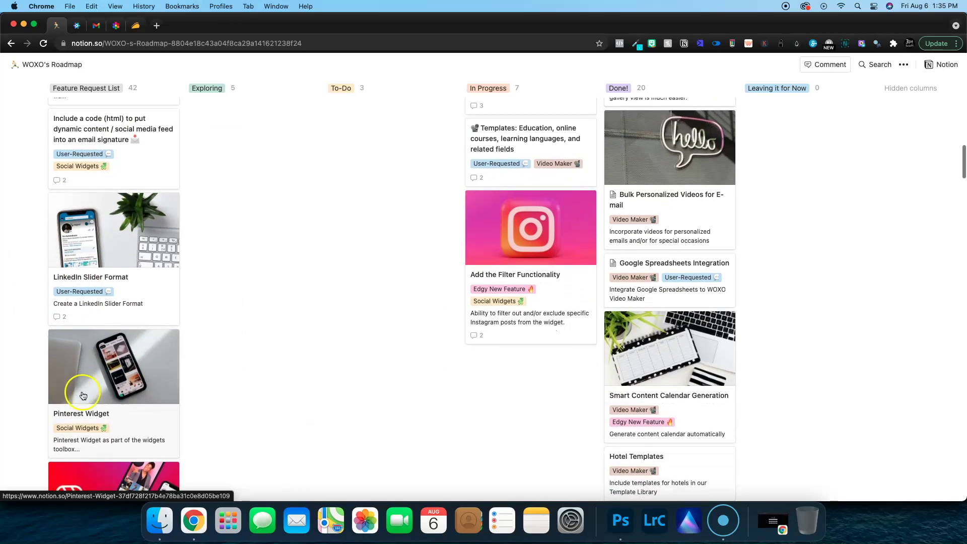
scroll(76, 296, down, 2)
scroll(126, 373, up, 7)
scroll(249, 237, up, 10)
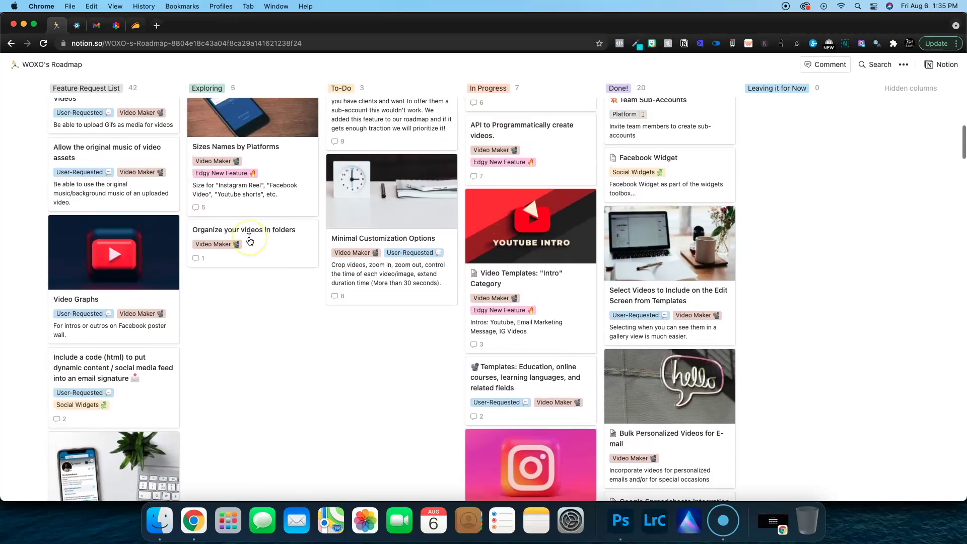
scroll(249, 239, up, 1)
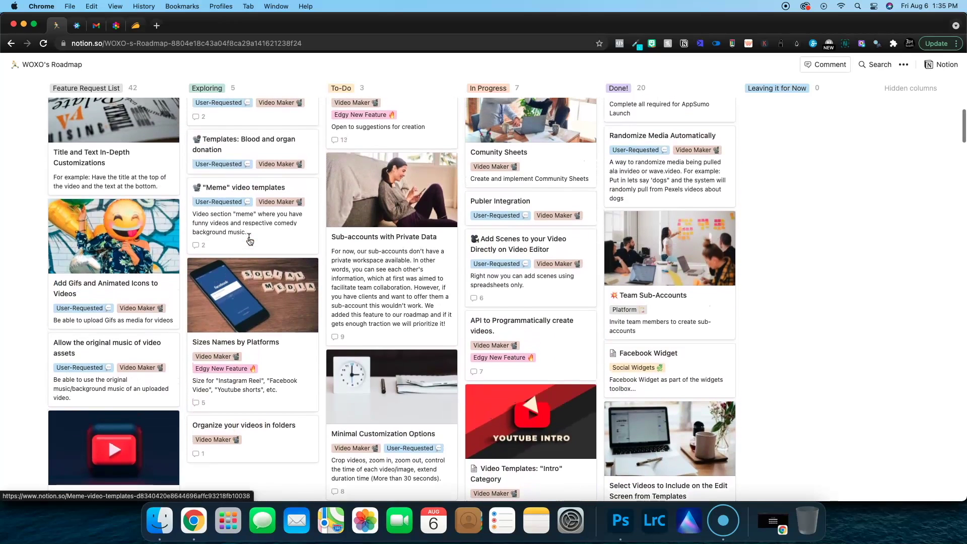
scroll(249, 239, up, 2)
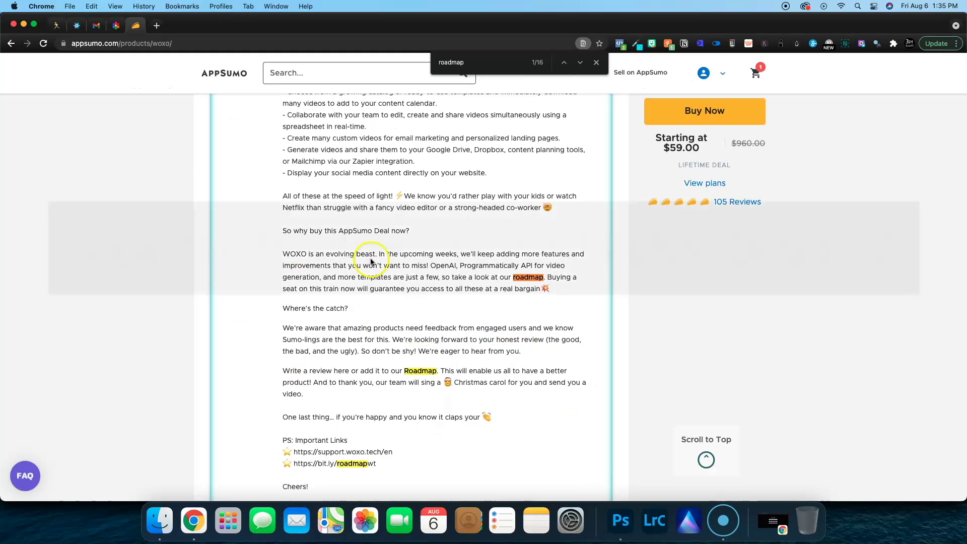
Step: Switch to the AppSumo deal page and highlight the roadmap link at the end of the co-founder's post
scroll(367, 358, down, 4)
drag(377, 358, 297, 357)
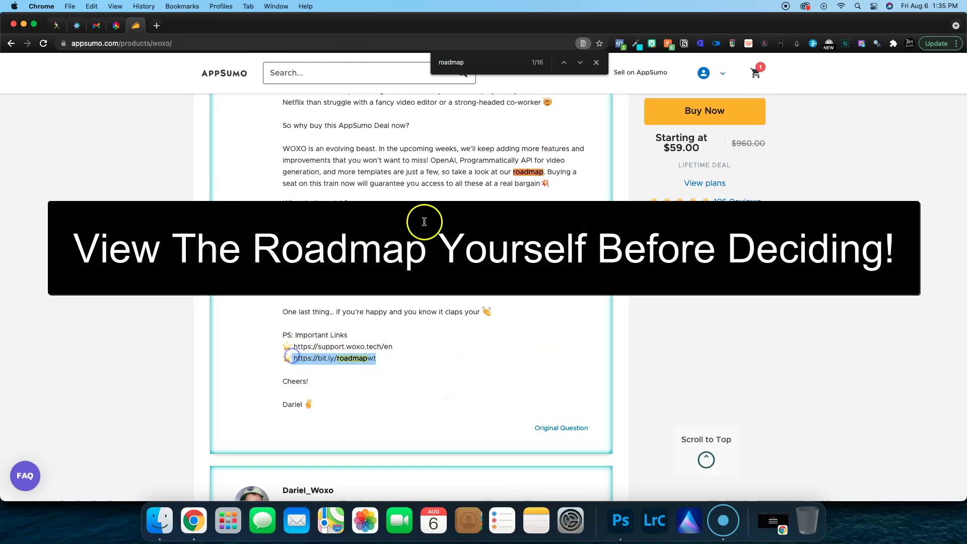
Step: Review the license tiers, included features and TL;DR summary on the way back to the beginning of the deal page
scroll(282, 279, up, 15)
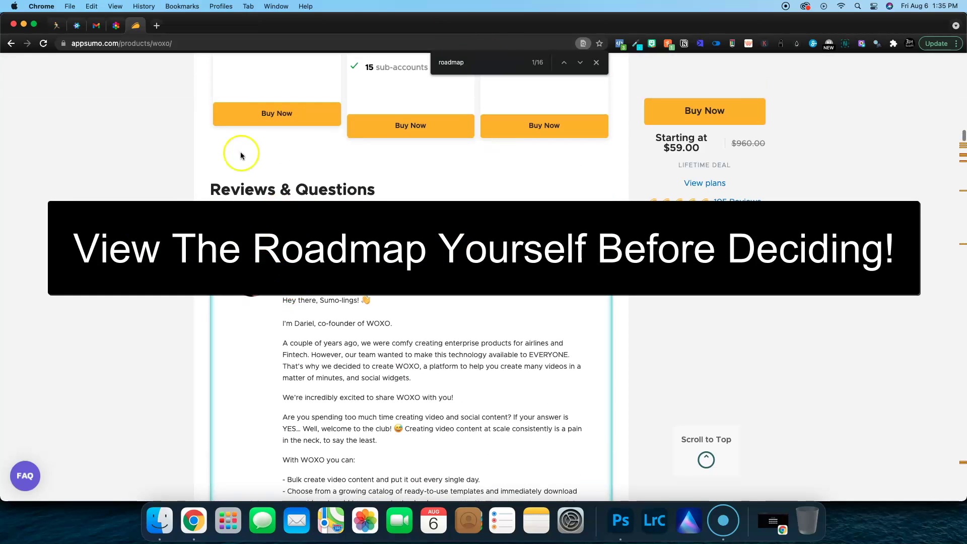
scroll(255, 238, up, 10)
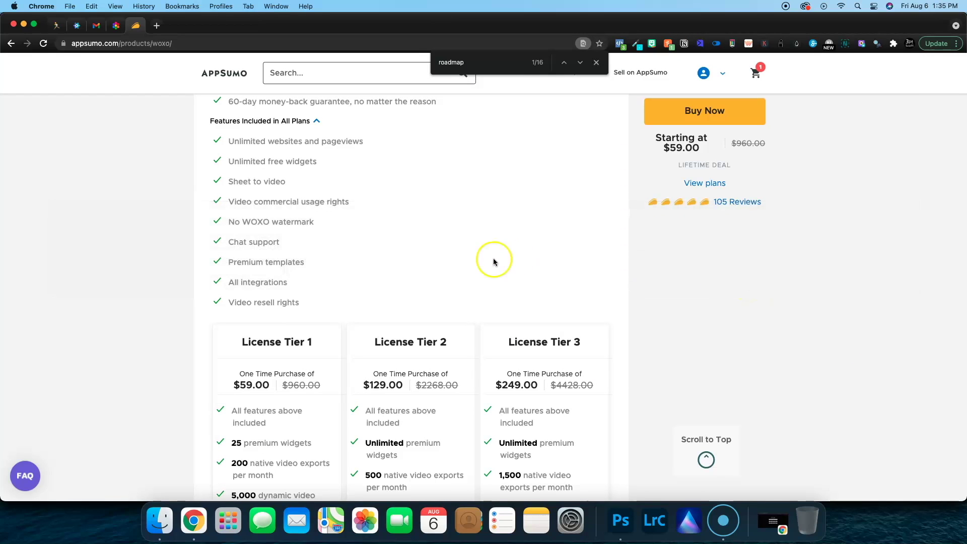
scroll(493, 260, up, 7)
scroll(493, 261, up, 12)
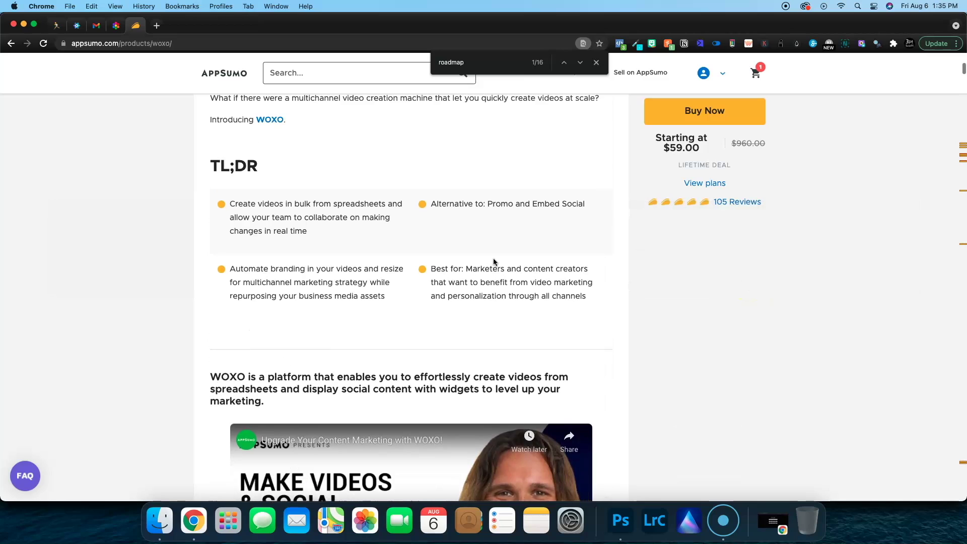
scroll(494, 261, up, 1)
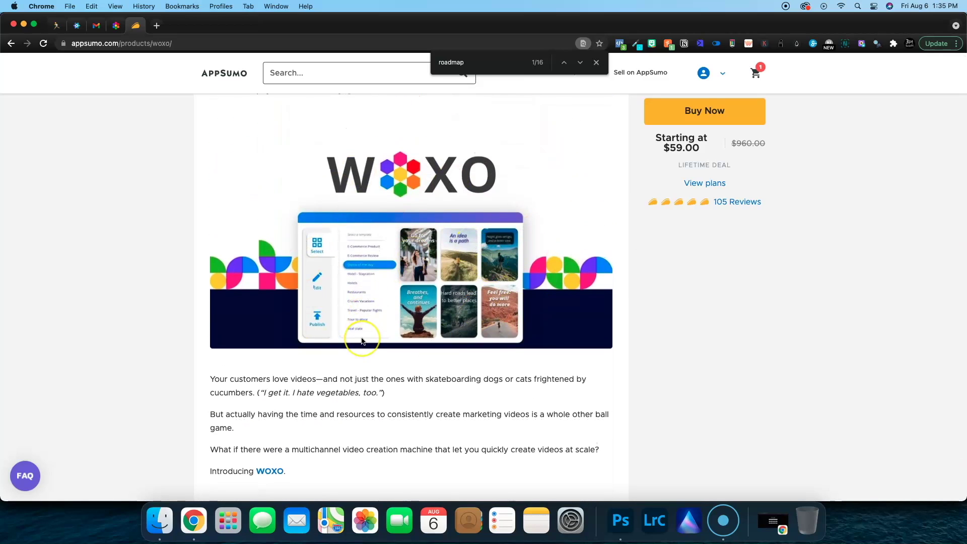
click(383, 298)
scroll(383, 297, up, 3)
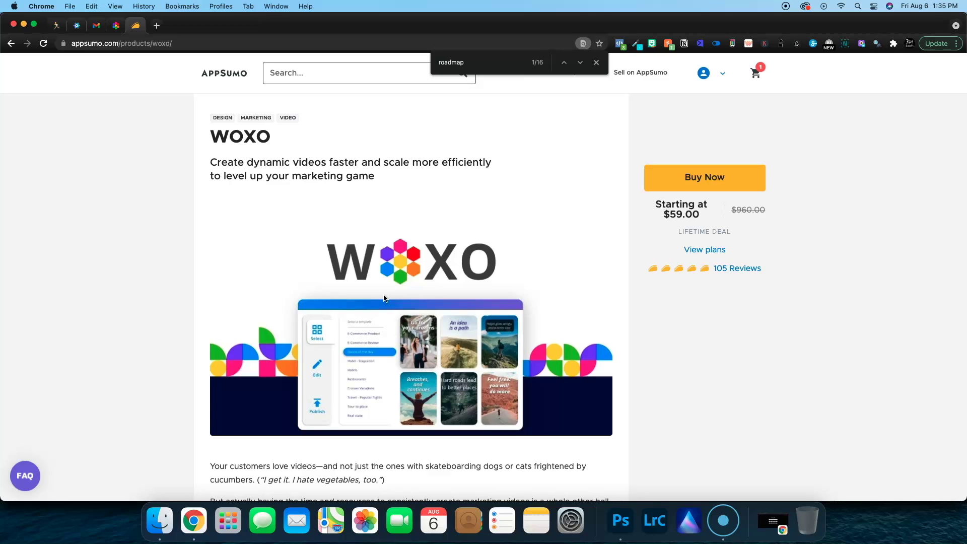
click(272, 429)
click(262, 131)
mouse_move(262, 132)
mouse_down()
mouse_move(239, 134)
mouse_move(275, 136)
mouse_up()
click(304, 148)
Step: Read down the WOXO product description, covering collaboration, assets, templates and widgets, to the Plans and Features section
scroll(203, 246, down, 15)
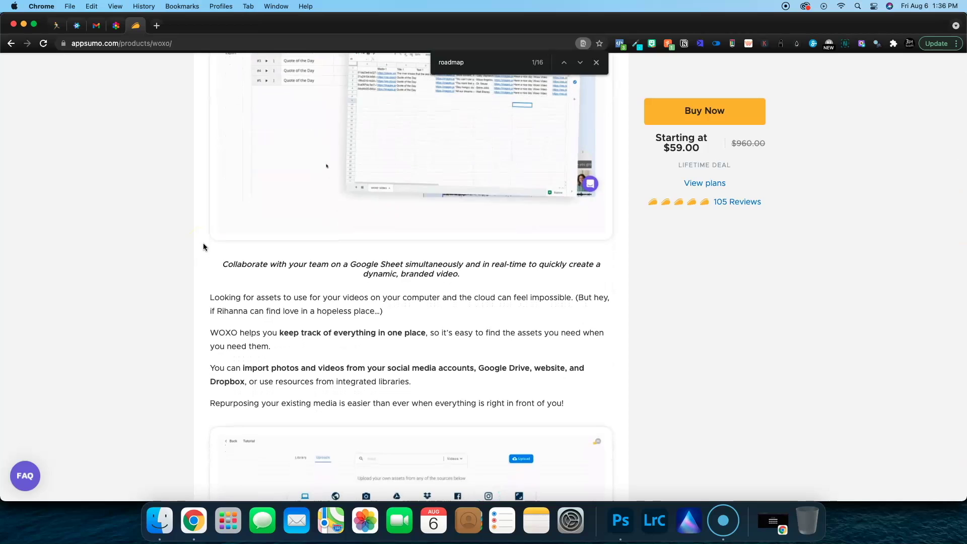
scroll(204, 242, up, 2)
scroll(203, 243, down, 12)
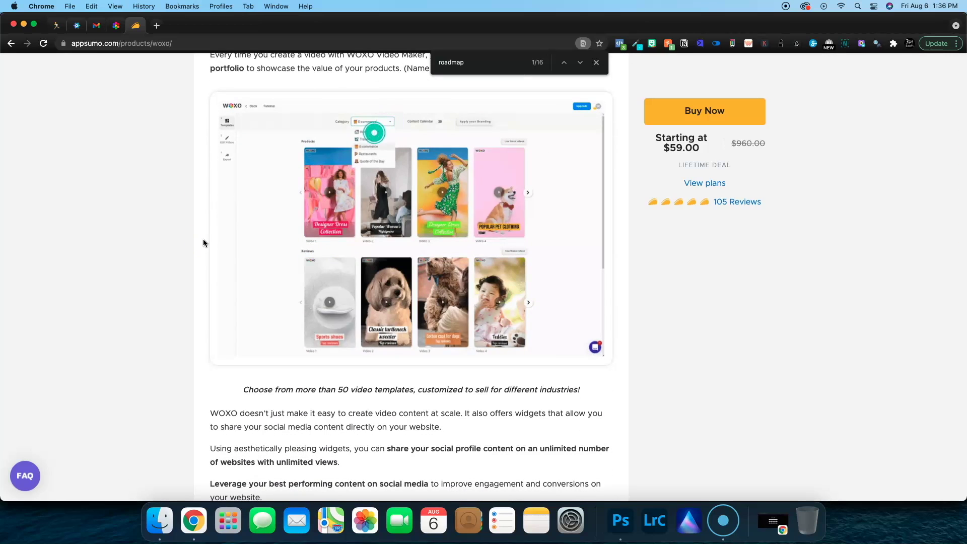
scroll(204, 242, down, 6)
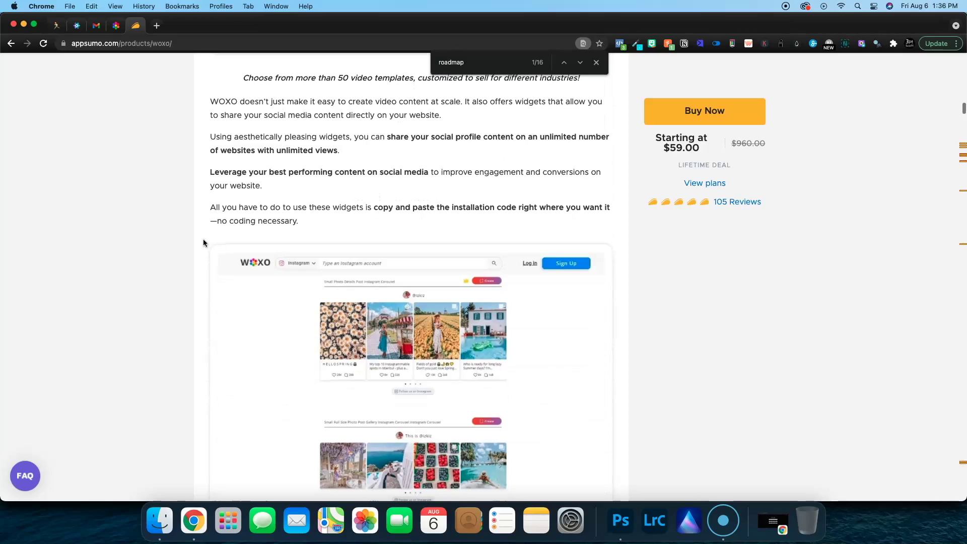
scroll(203, 243, down, 8)
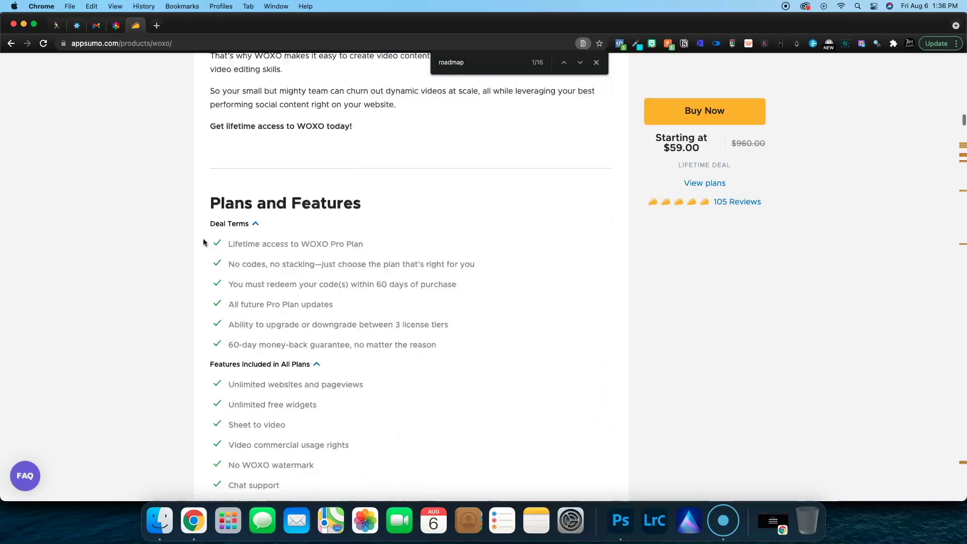
scroll(204, 237, down, 15)
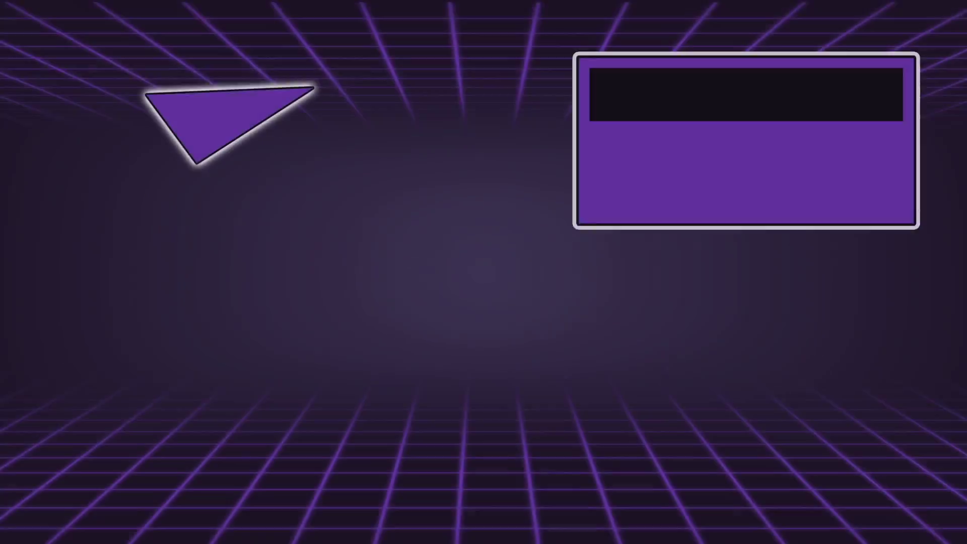